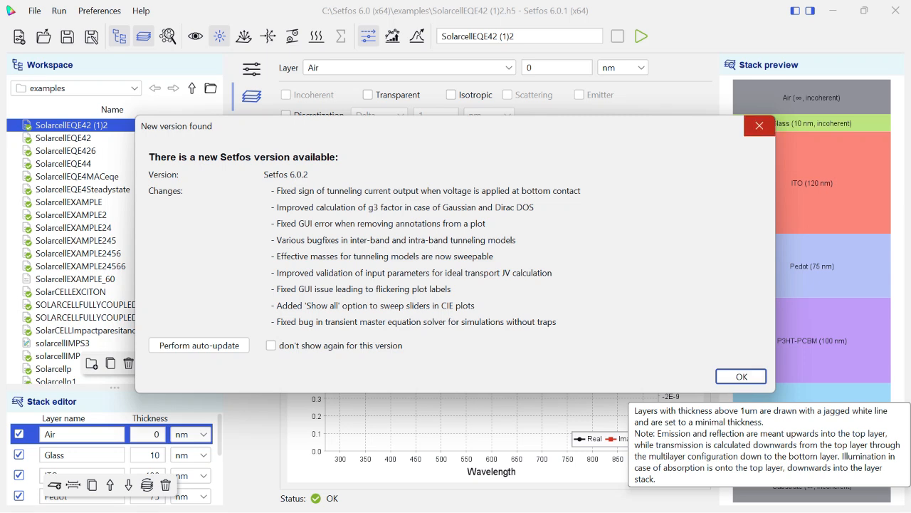
Dismiss the new-version notice, create a new simulation file and hide the workspace file list.
{"action": "left_click", "coordinate": [759, 125]}
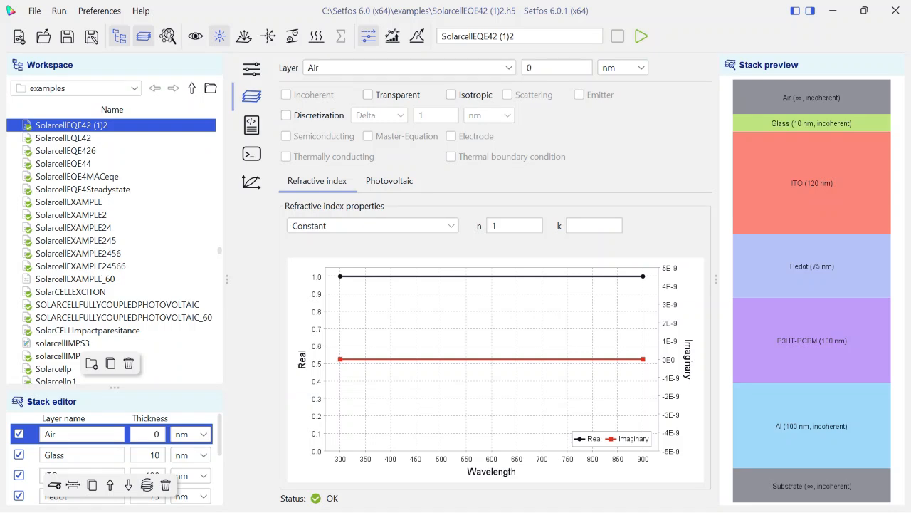
{"action": "left_click", "coordinate": [19, 36]}
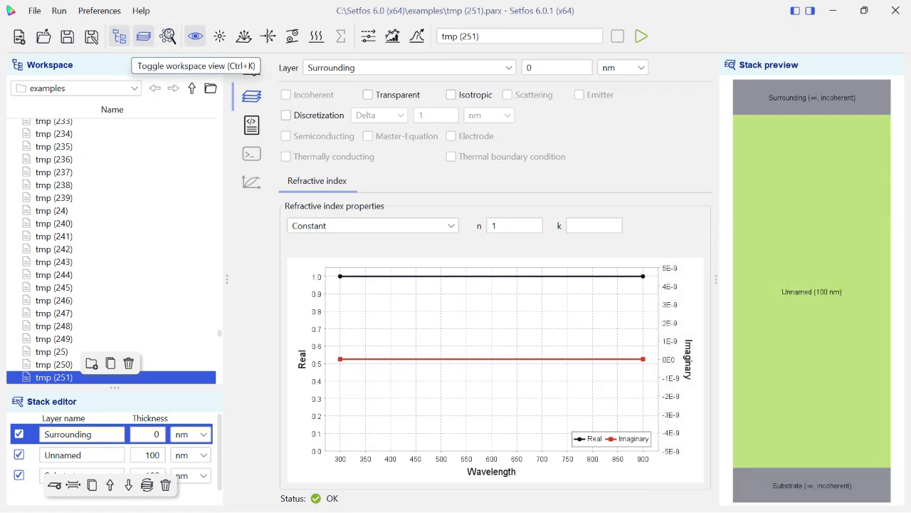
{"action": "left_click", "coordinate": [120, 37]}
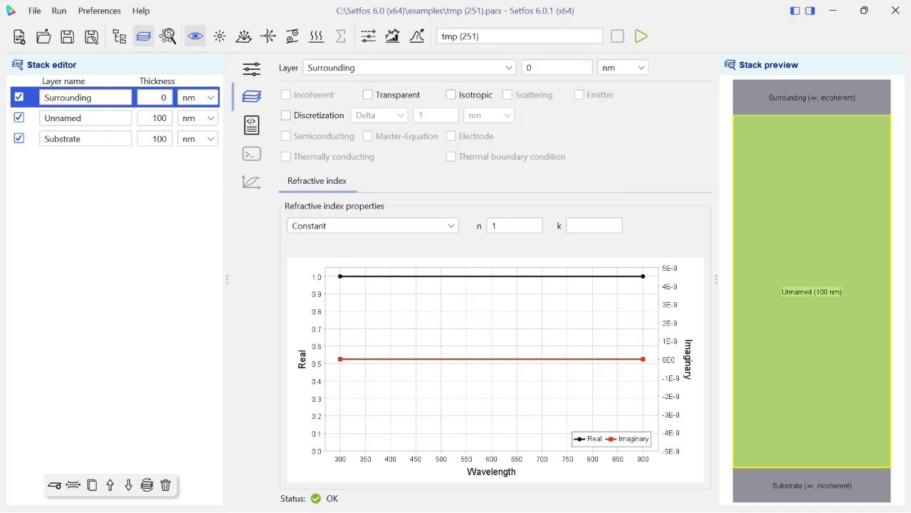
Add three layers directly below the Surrounding layer and rename the first two layers of the stack as Glass and Ito.
{"action": "left_click", "coordinate": [54, 485]}
{"action": "left_click", "coordinate": [54, 484]}
{"action": "left_click", "coordinate": [54, 485]}
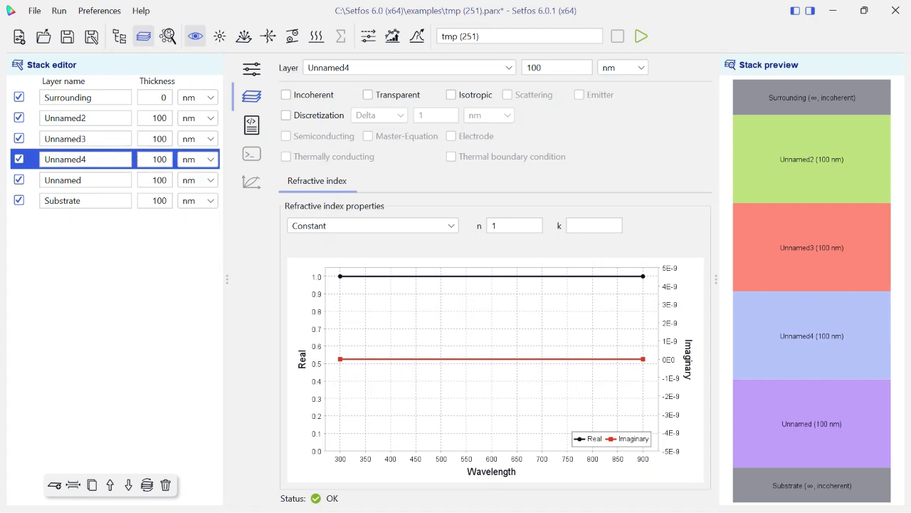
{"action": "double_click", "coordinate": [71, 97]}
{"action": "type", "text": "Glass"}
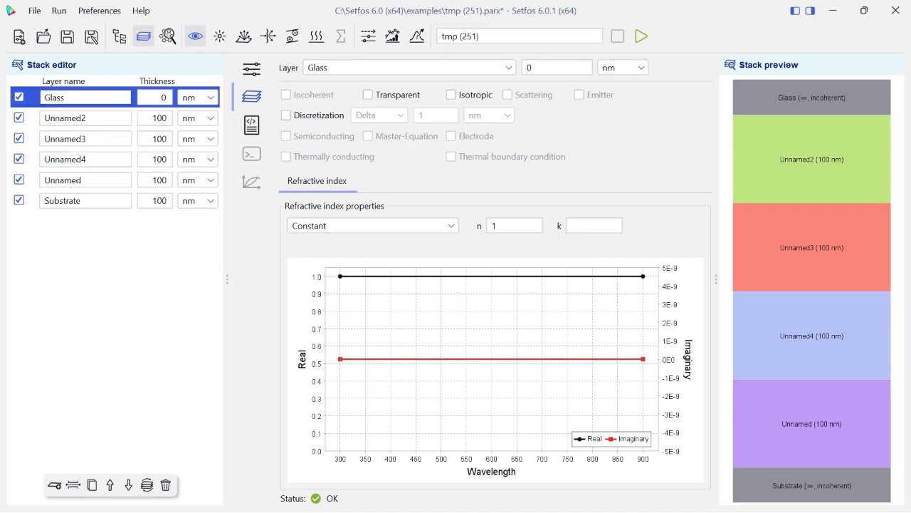
{"action": "double_click", "coordinate": [65, 119]}
{"action": "key", "text": "BackSpace"}
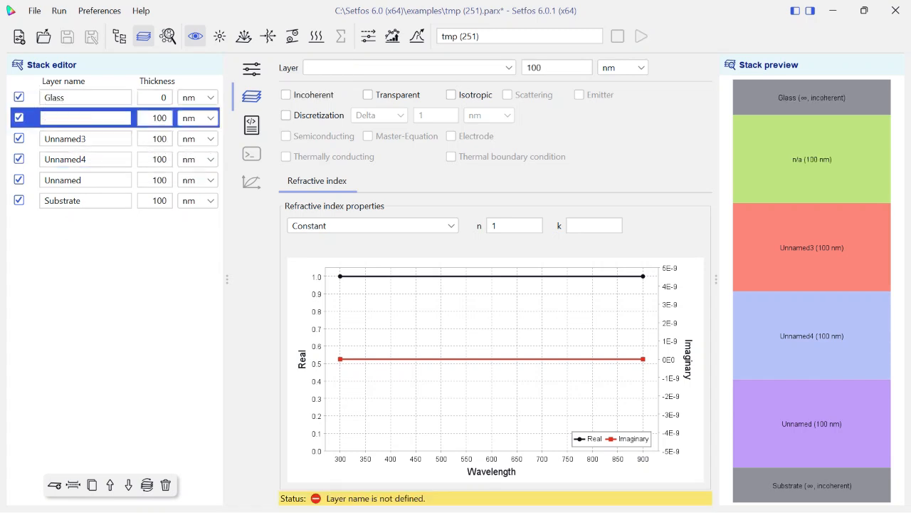
{"action": "type", "text": "Ito"}
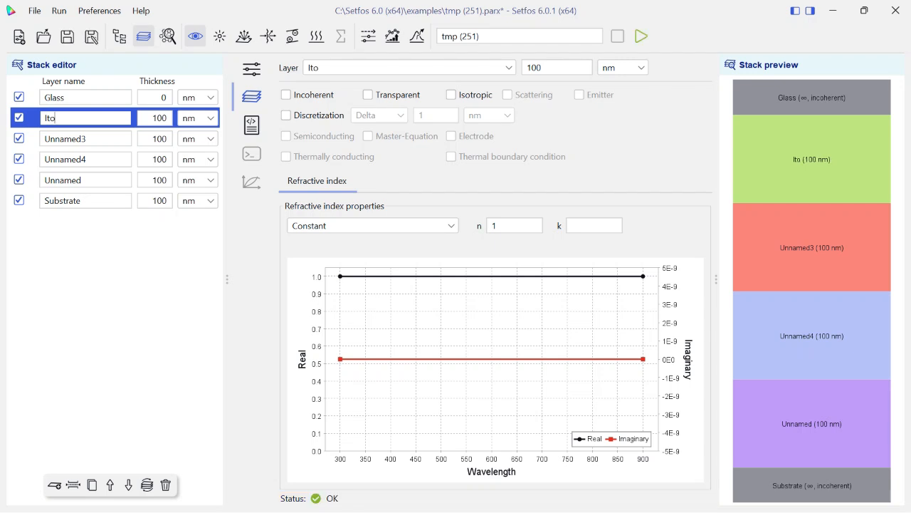
Rename the layer directly below Ito as HTL.
{"action": "left_click", "coordinate": [72, 138]}
{"action": "key", "text": "ctrl+a"}
{"action": "key", "text": "BackSpace"}
{"action": "type", "text": "H"}
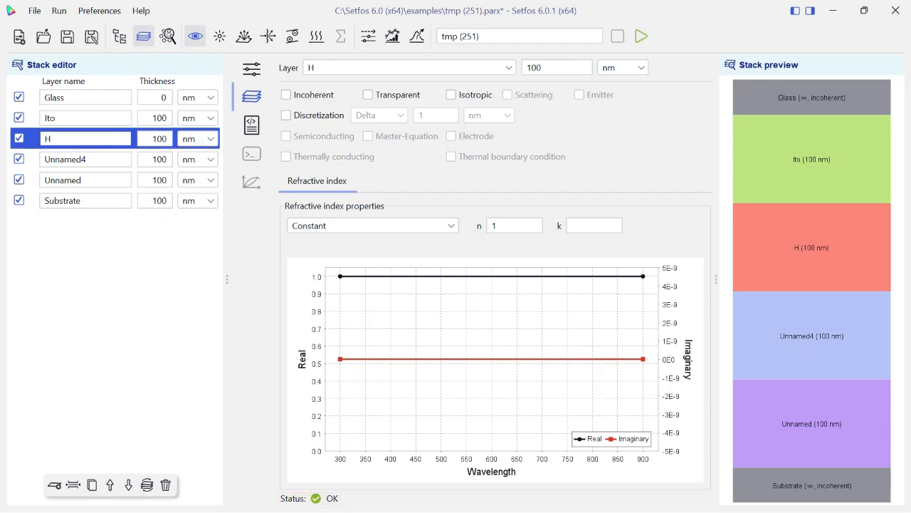
{"action": "type", "text": "TL"}
Rename the two layers between HTL and Substrate as EmissiveLayer and ETL, in that order.
{"action": "double_click", "coordinate": [65, 159]}
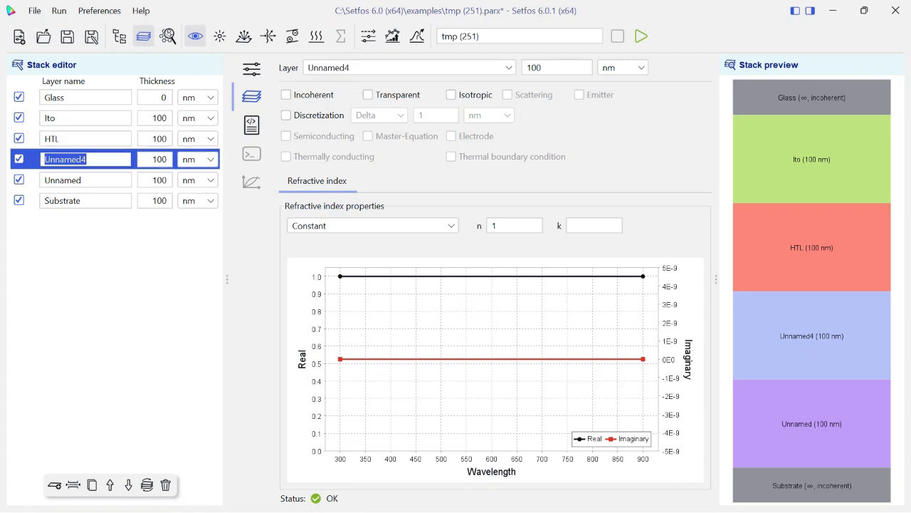
{"action": "key", "text": "BackSpace"}
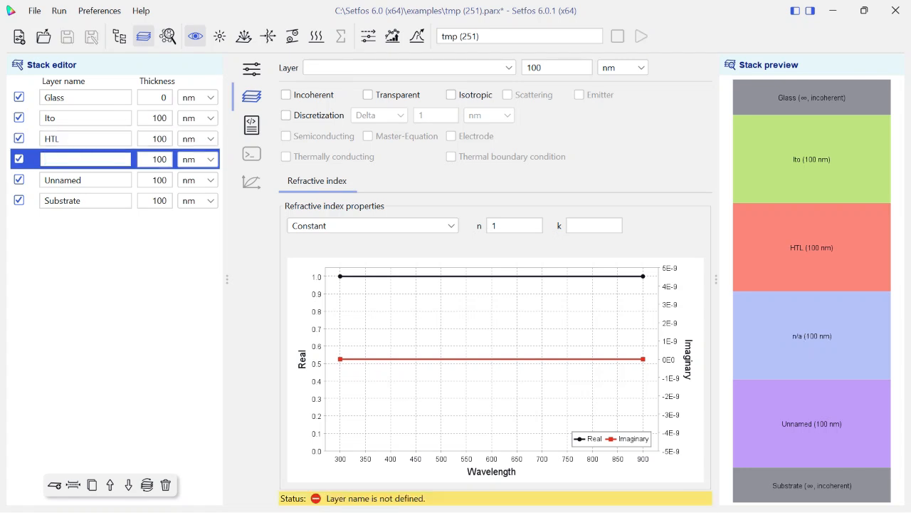
{"action": "type", "text": "EnissiveLayer"}
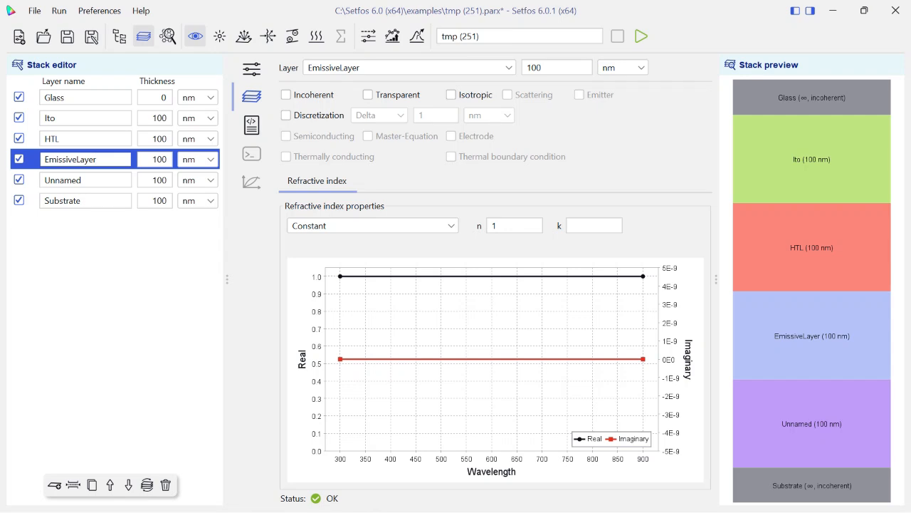
{"action": "double_click", "coordinate": [85, 180]}
{"action": "key", "text": "BackSpace"}
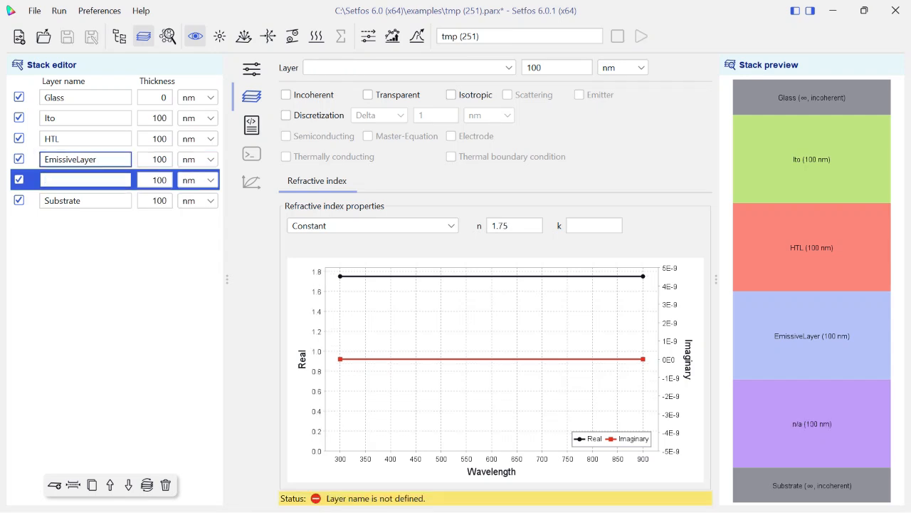
{"action": "type", "text": "ETL"}
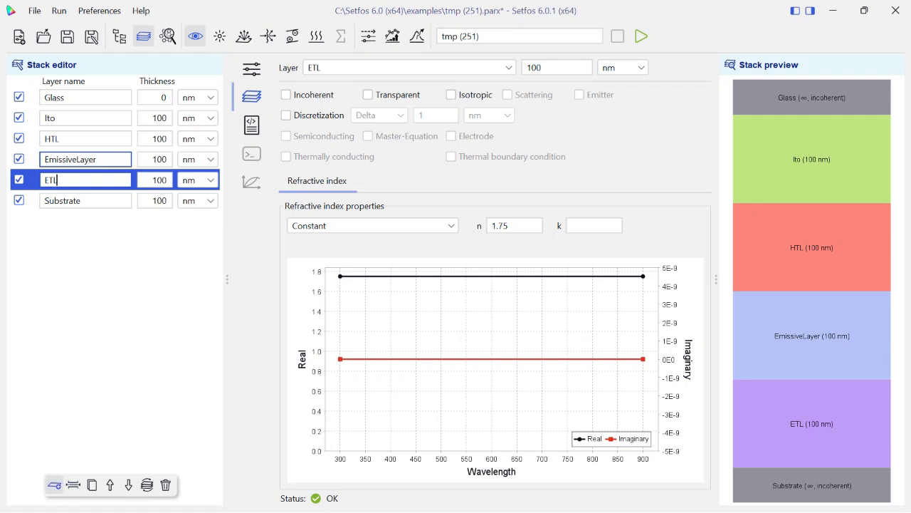
Add two layers below ETL and name the first of them Al.
{"action": "left_click", "coordinate": [54, 484]}
{"action": "left_click", "coordinate": [54, 485]}
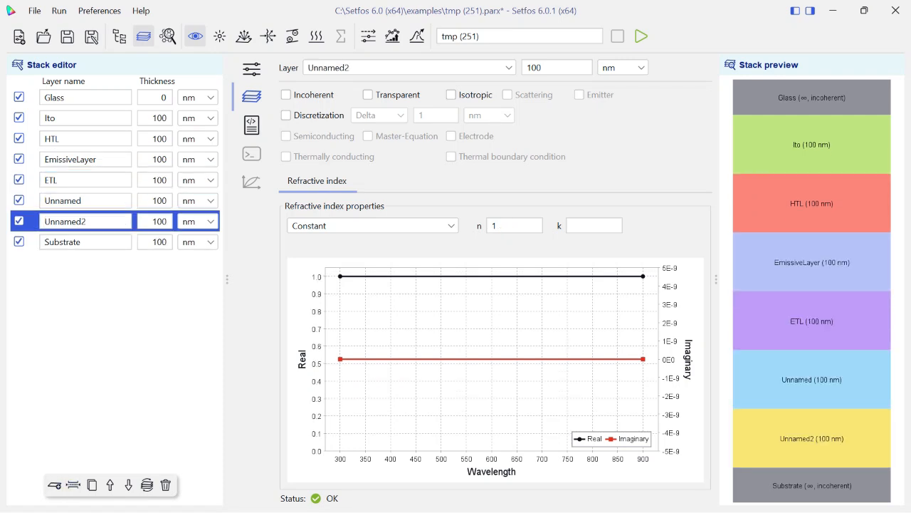
{"action": "left_click", "coordinate": [64, 201]}
{"action": "double_click", "coordinate": [64, 201]}
{"action": "key", "text": "BackSpace"}
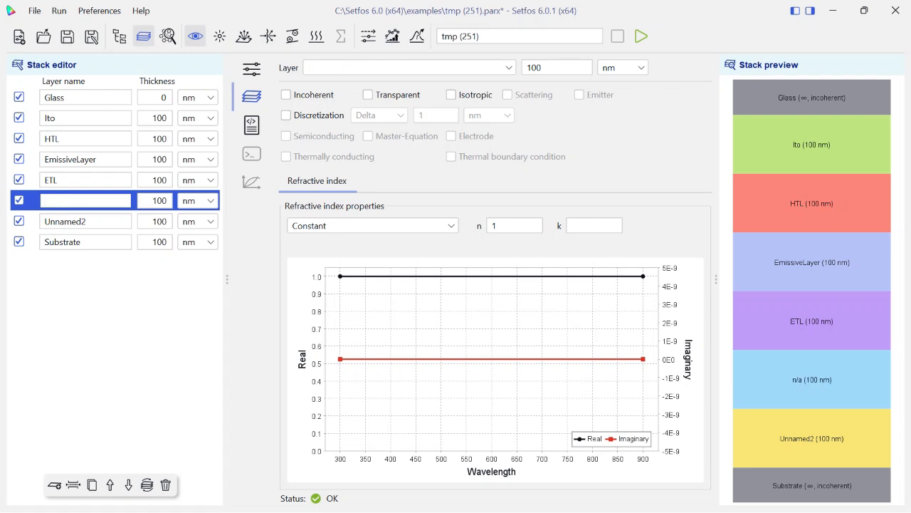
{"action": "type", "text": "Al"}
Rename the layer below Al as Air and delete the Substrate layer from the stack.
{"action": "double_click", "coordinate": [64, 221]}
{"action": "key", "text": "BackSpace"}
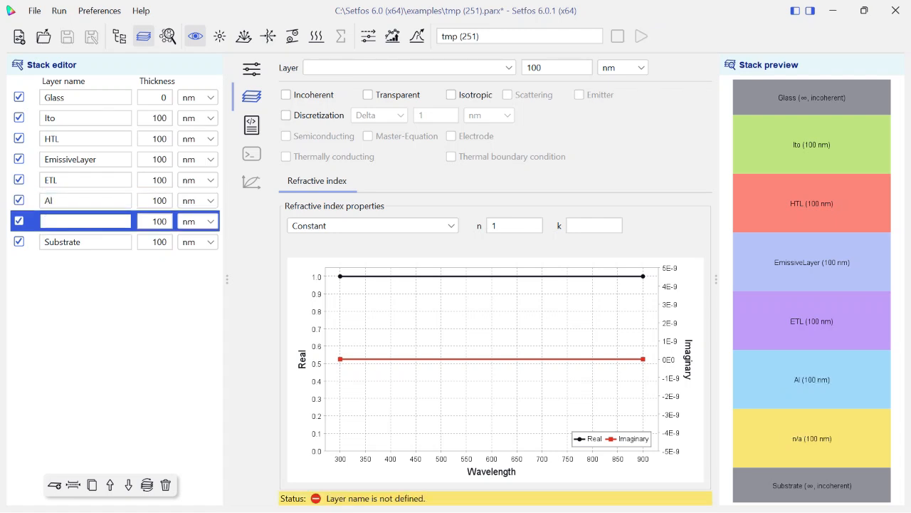
{"action": "type", "text": "Air"}
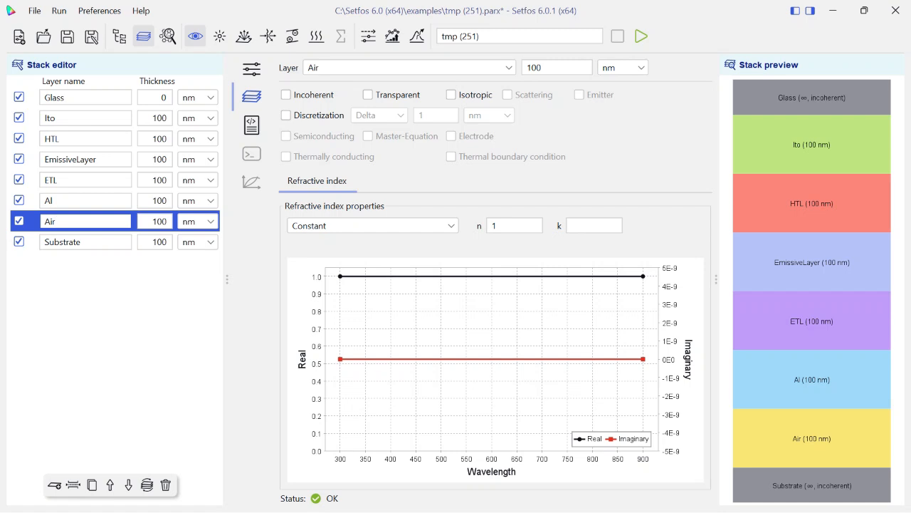
{"action": "left_click", "coordinate": [64, 242]}
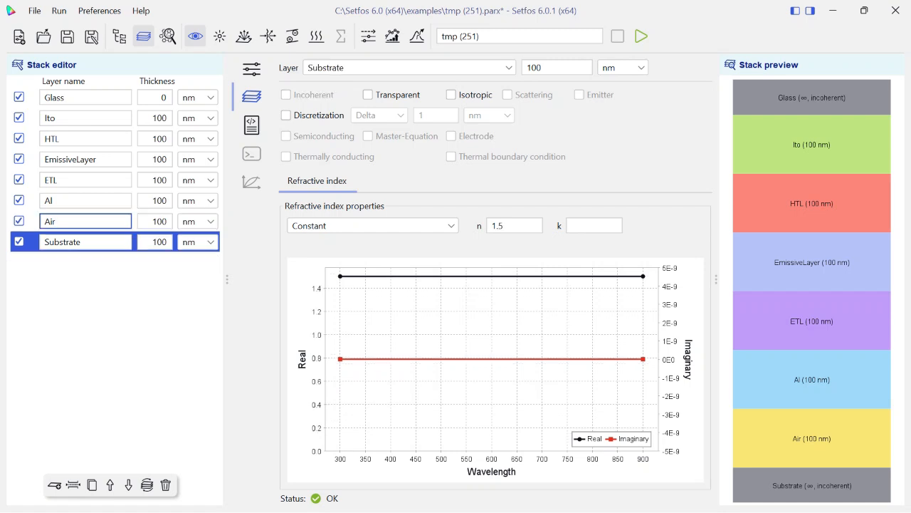
{"action": "left_click", "coordinate": [165, 485]}
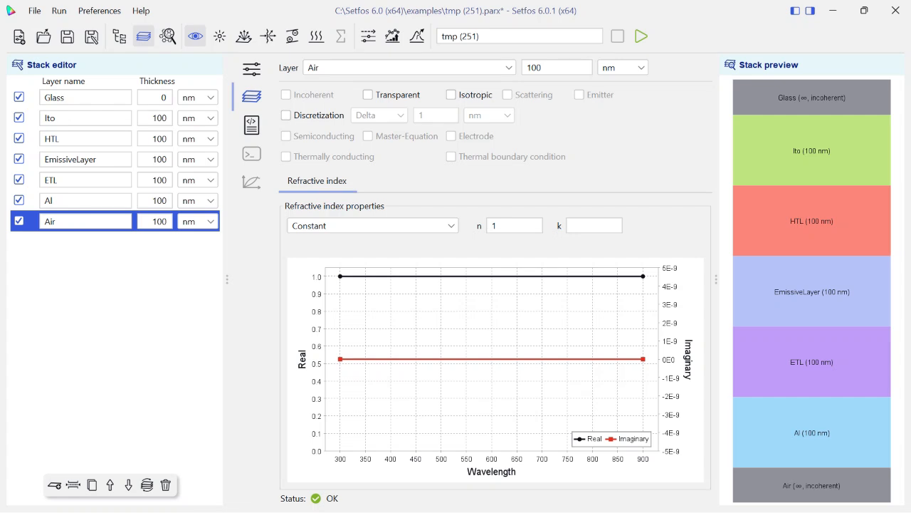
Set the thickness of the Glass layer to 100 nm and of the Ito layer to 25 nm.
{"action": "left_click", "coordinate": [84, 97]}
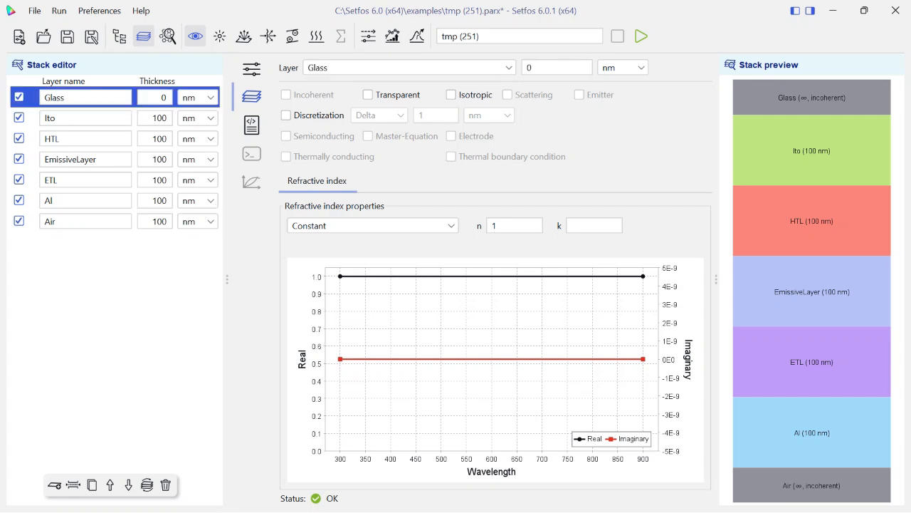
{"action": "double_click", "coordinate": [163, 97]}
{"action": "type", "text": "100"}
{"action": "double_click", "coordinate": [159, 118]}
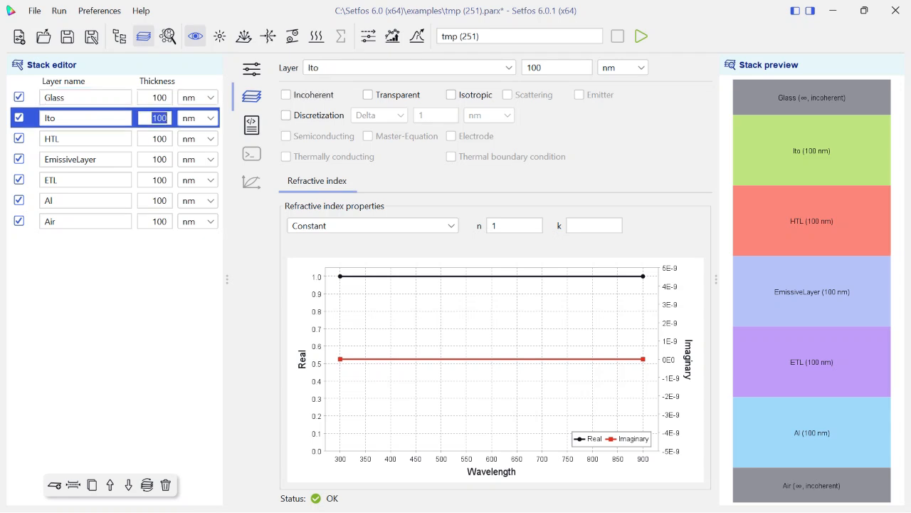
{"action": "key", "text": "BackSpace"}
{"action": "type", "text": "25"}
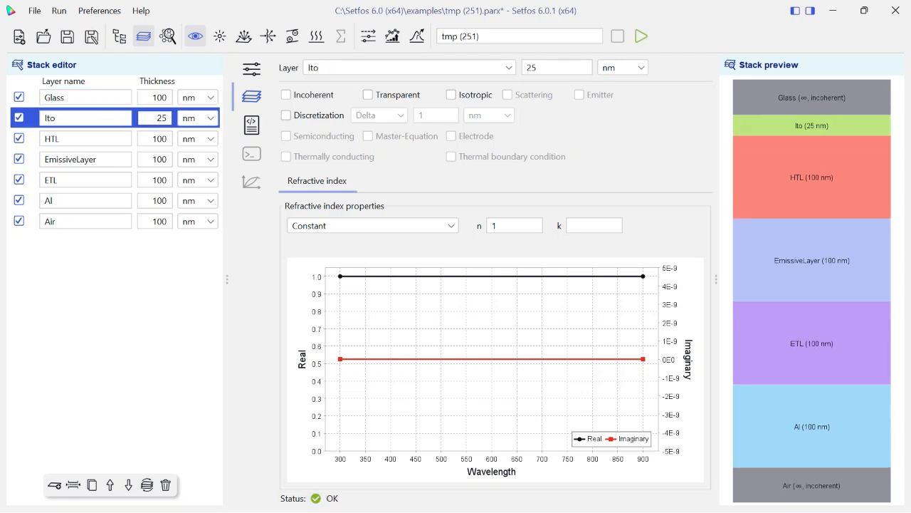
Set the thickness of the HTL layer to 30 nm and of the EmissiveLayer to 20 nm.
{"action": "left_click", "coordinate": [159, 139]}
{"action": "double_click", "coordinate": [160, 139]}
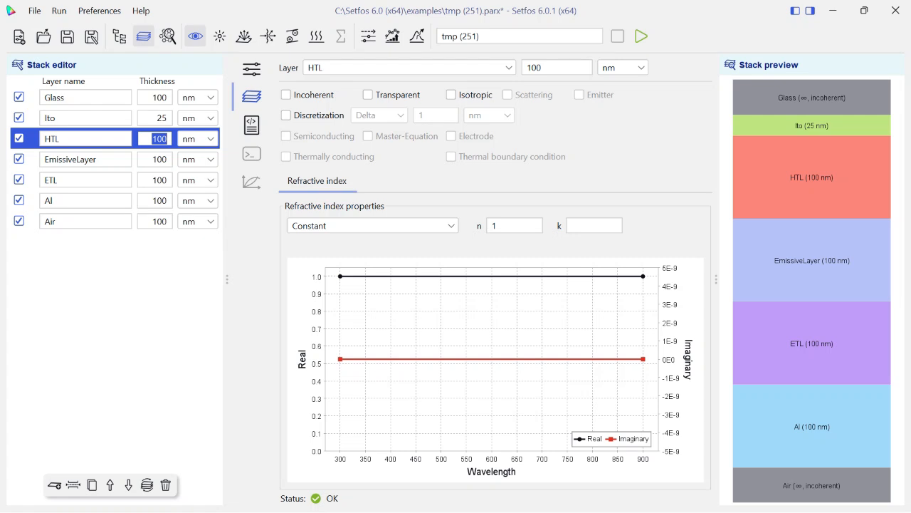
{"action": "key", "text": "BackSpace"}
{"action": "type", "text": "30"}
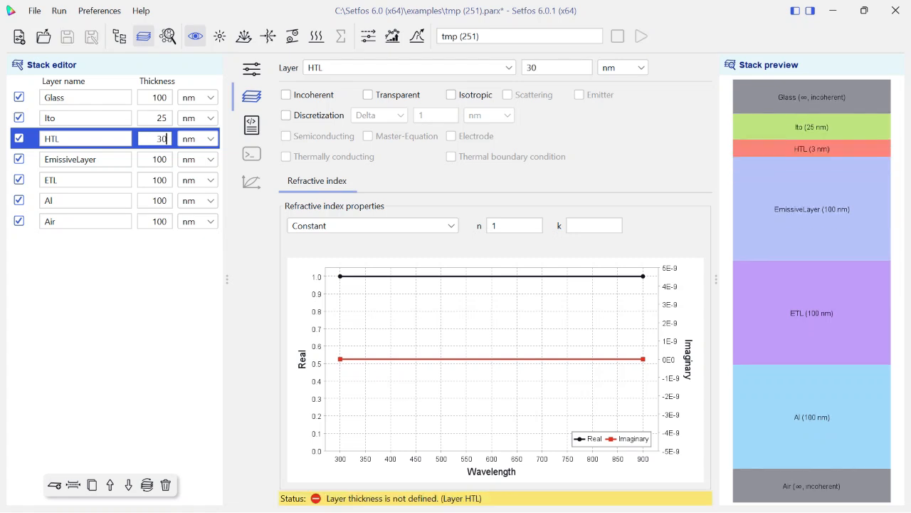
{"action": "double_click", "coordinate": [159, 160]}
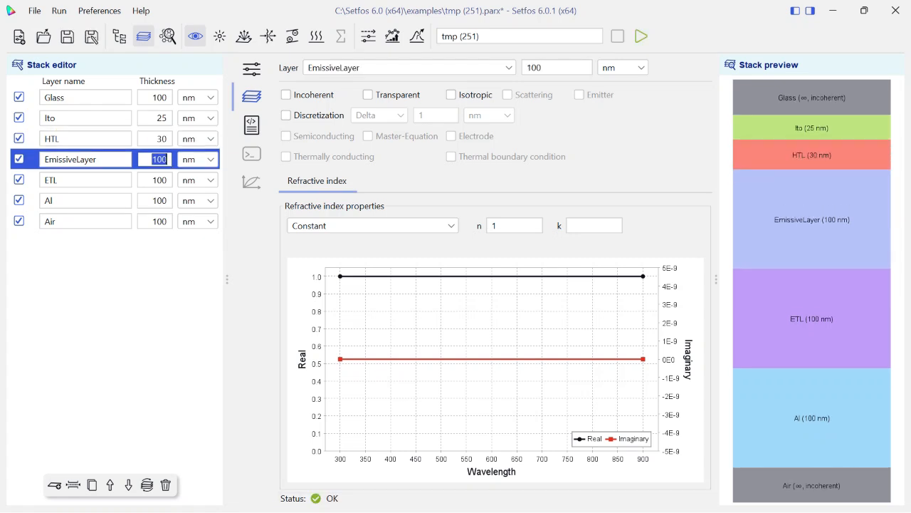
{"action": "key", "text": "BackSpace"}
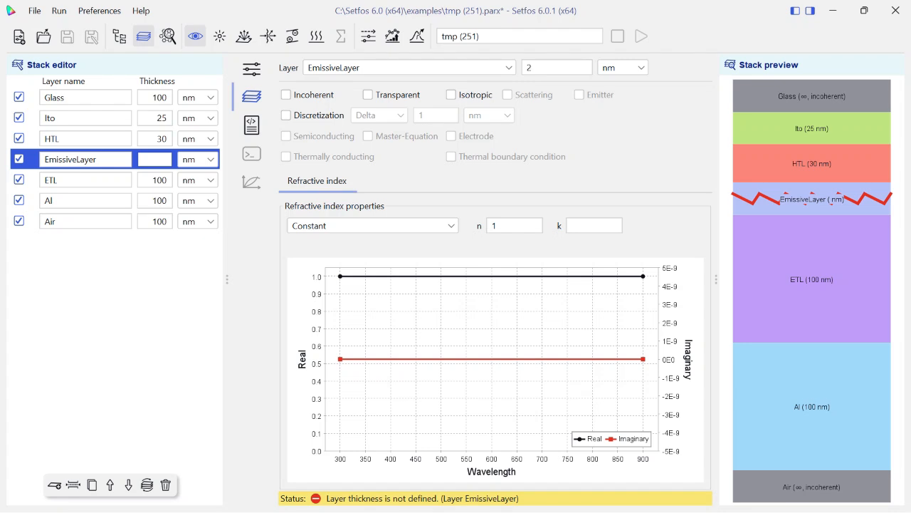
{"action": "type", "text": "2"}
{"action": "key", "text": "BackSpace"}
{"action": "type", "text": "20"}
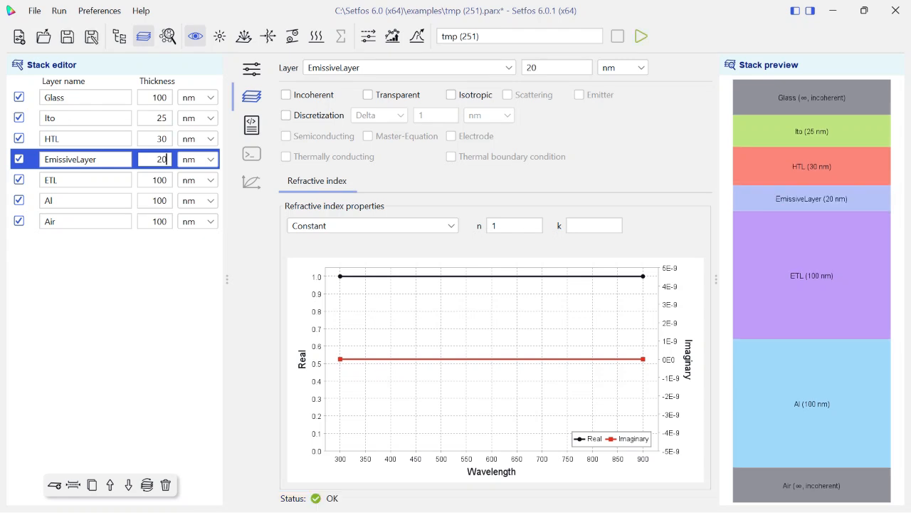
Set the thickness of the ETL layer to 90 nm and of the Al layer to 150 nm.
{"action": "double_click", "coordinate": [158, 180]}
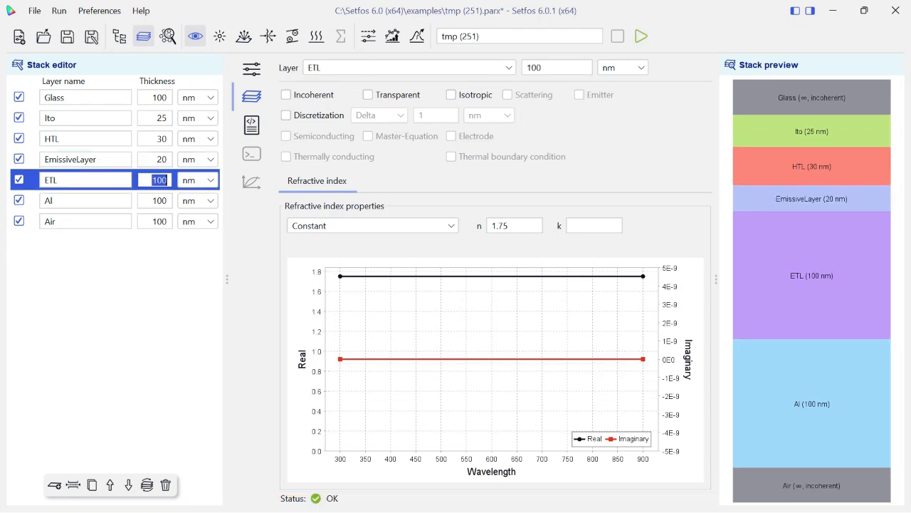
{"action": "key", "text": "BackSpace"}
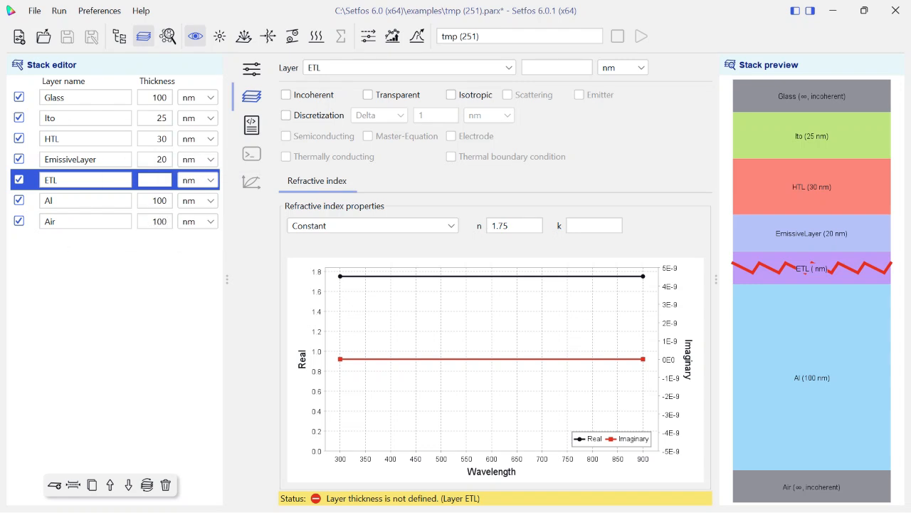
{"action": "type", "text": "90"}
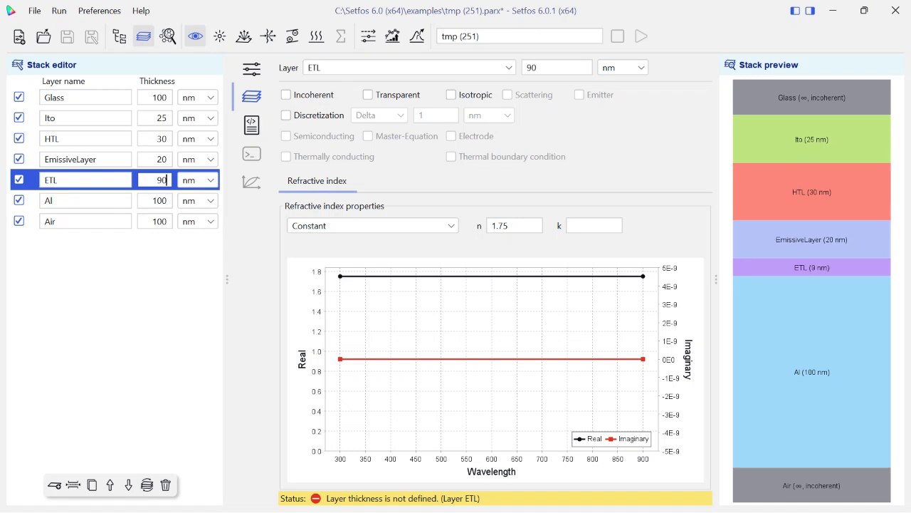
{"action": "left_click", "coordinate": [154, 201]}
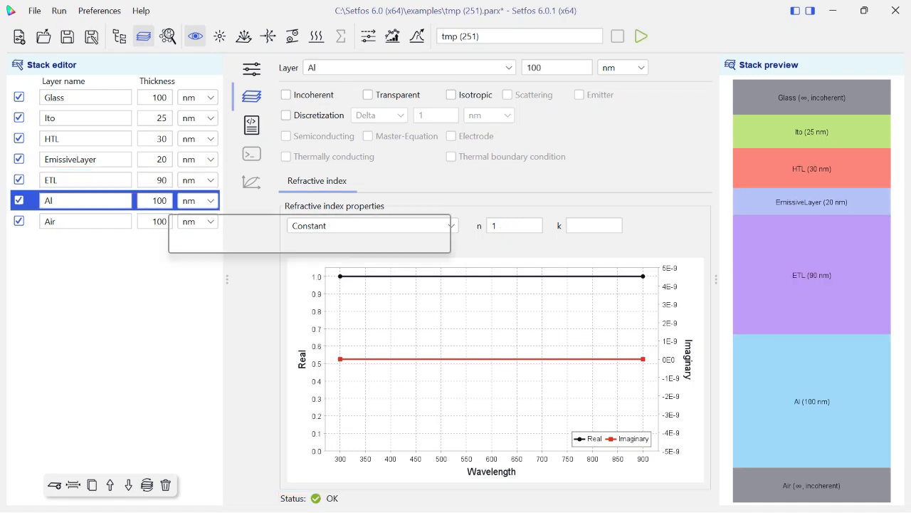
{"action": "double_click", "coordinate": [165, 201]}
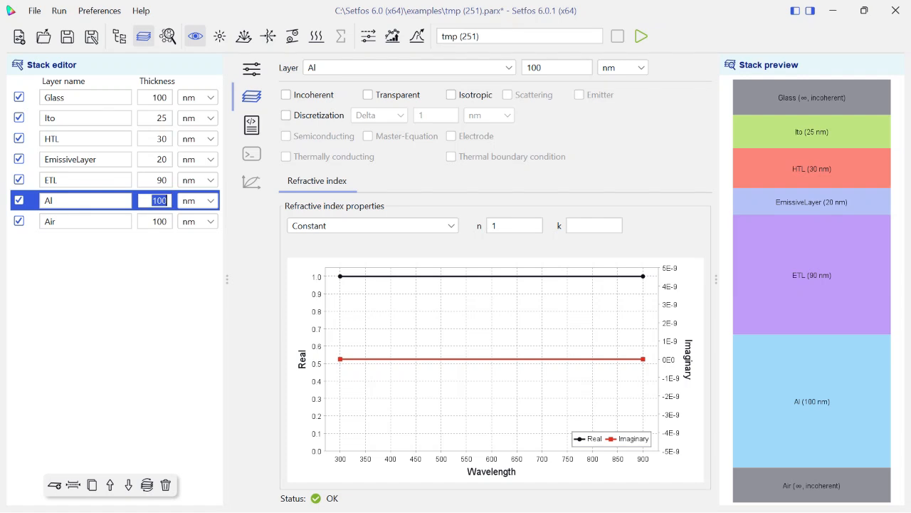
{"action": "type", "text": "1"}
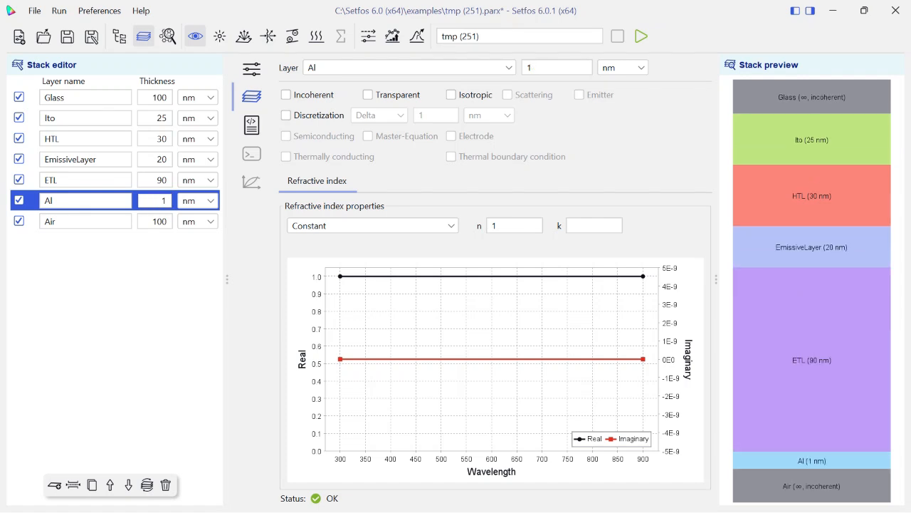
{"action": "type", "text": "50"}
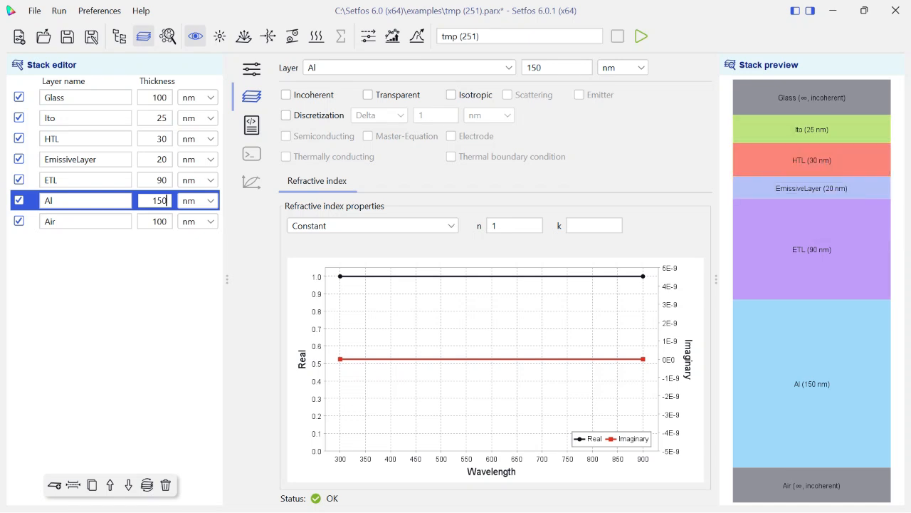
Look through the refractive index source options for the Glass layer and view the material database.
{"action": "left_click", "coordinate": [85, 98]}
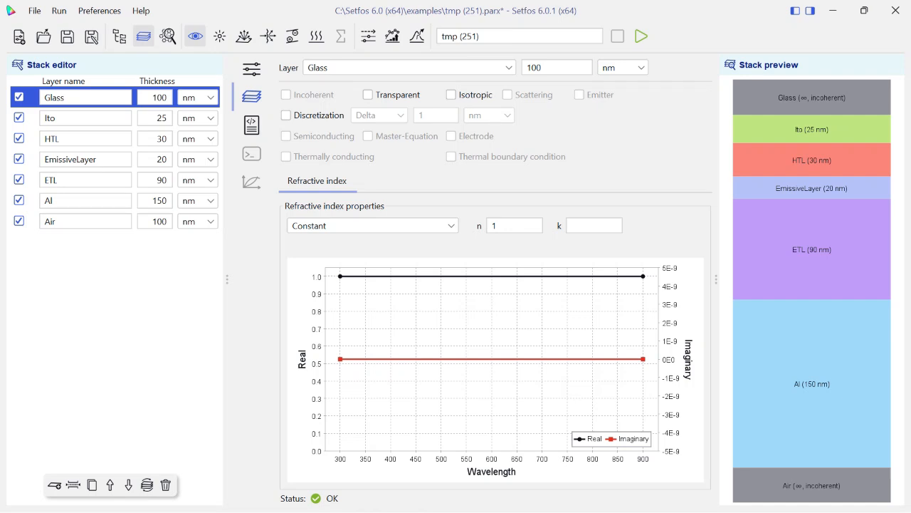
{"action": "left_click", "coordinate": [373, 226]}
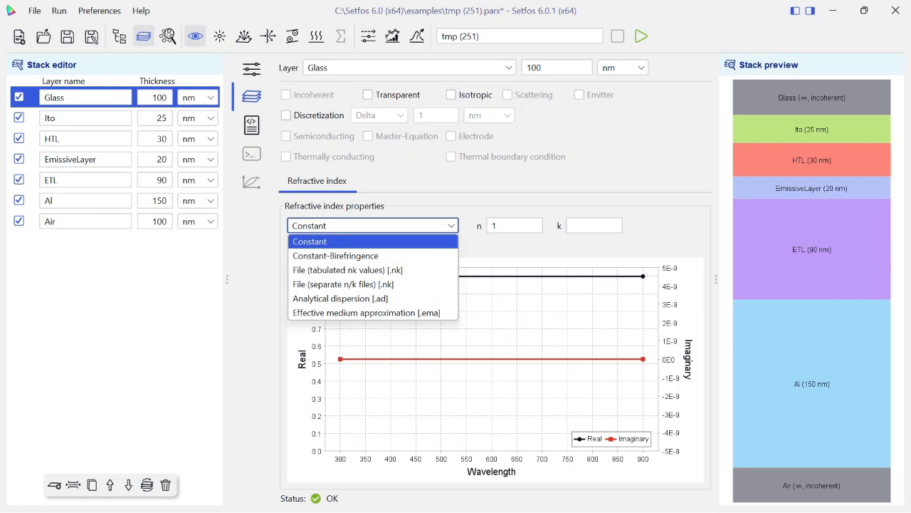
{"action": "key", "text": "Up"}
{"action": "key", "text": "Up"}
{"action": "key", "text": "Up"}
{"action": "key", "text": "Up"}
{"action": "key", "text": "Up"}
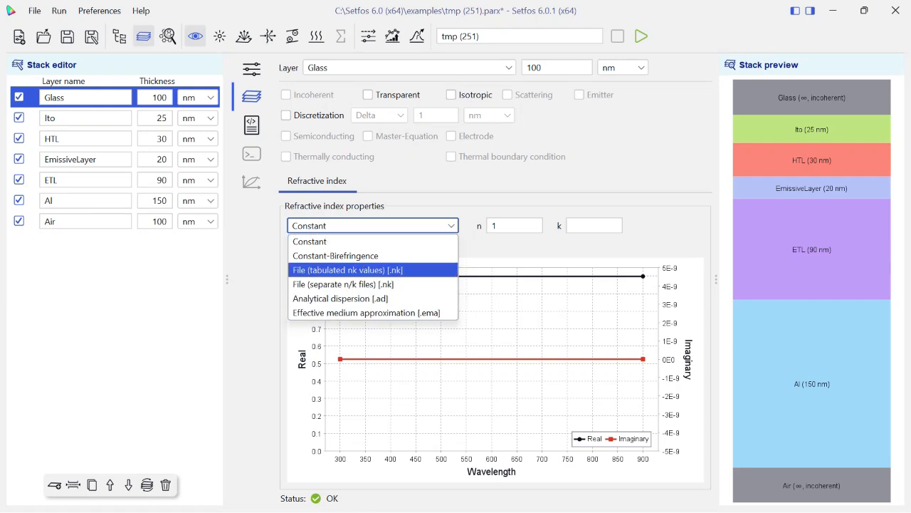
{"action": "key", "text": "Return"}
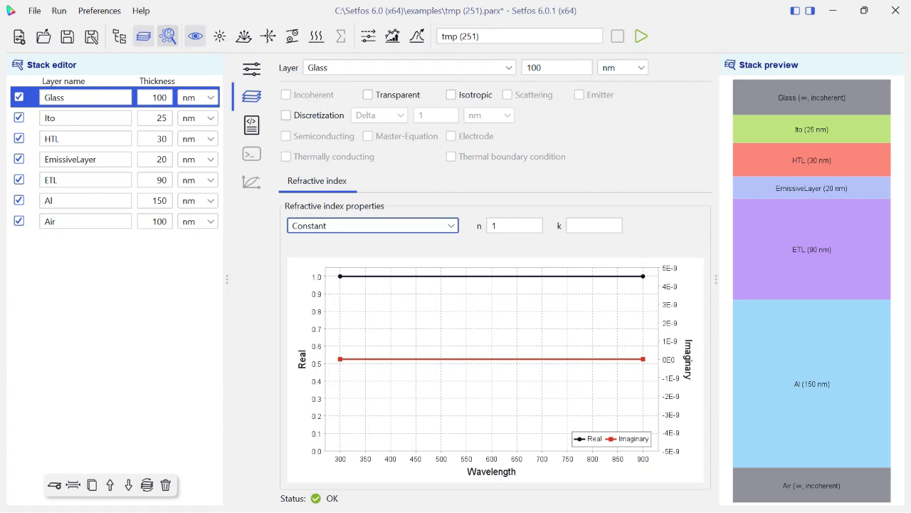
{"action": "left_click", "coordinate": [168, 36]}
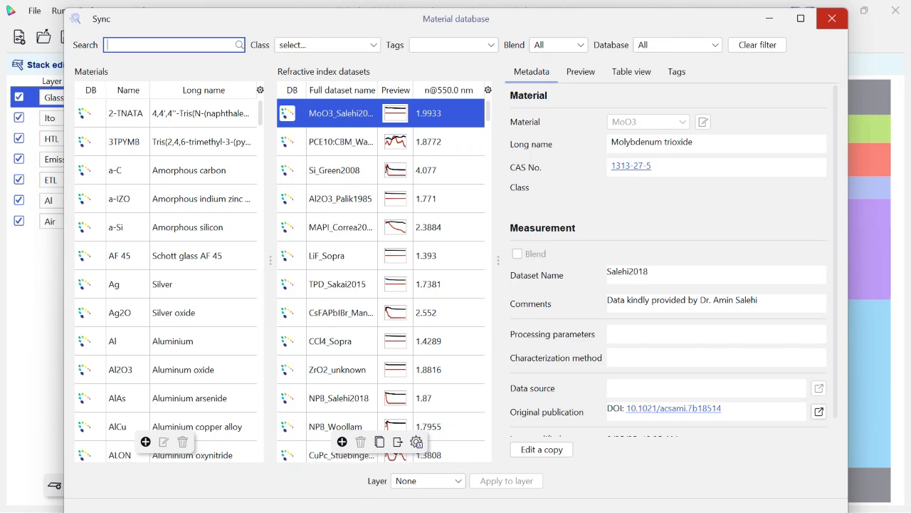
{"action": "left_click", "coordinate": [831, 18]}
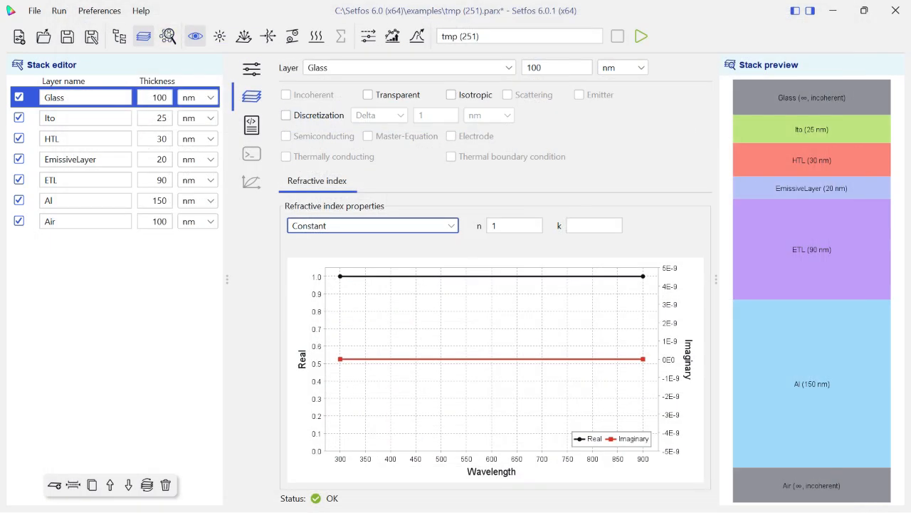
Set the constant refractive index n of the Glass layer to 1.5.
{"action": "key", "text": "Tab"}
{"action": "type", "text": "1"}
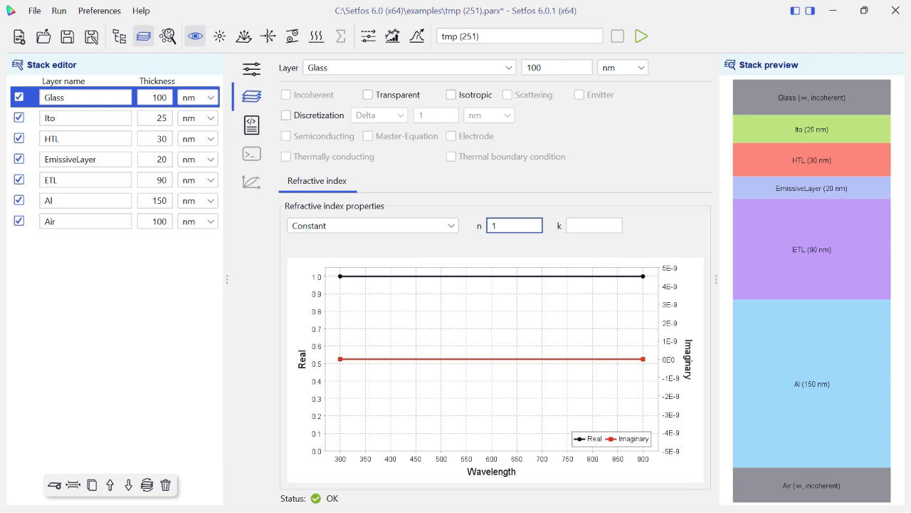
{"action": "type", "text": ".5"}
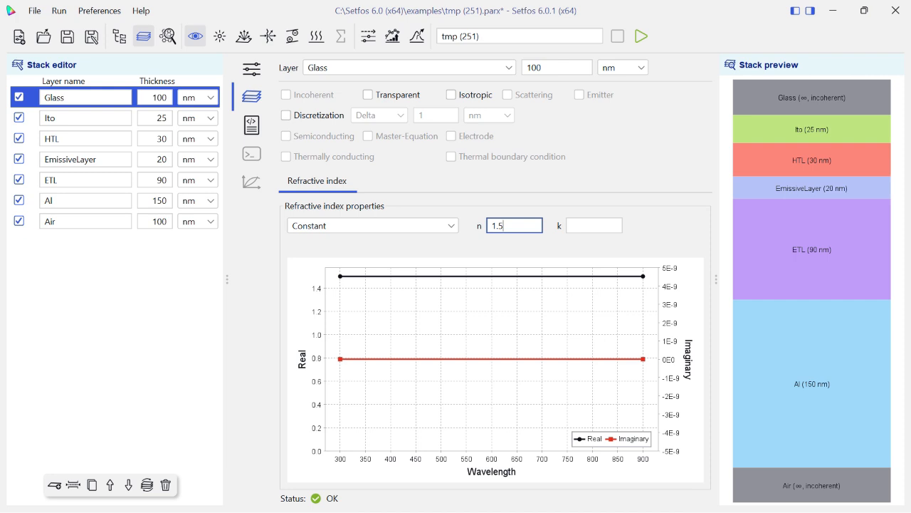
Set the Ito layer's refractive index source to File (tabulated nk values) [.nk].
{"action": "left_click", "coordinate": [86, 119]}
{"action": "left_click", "coordinate": [373, 226]}
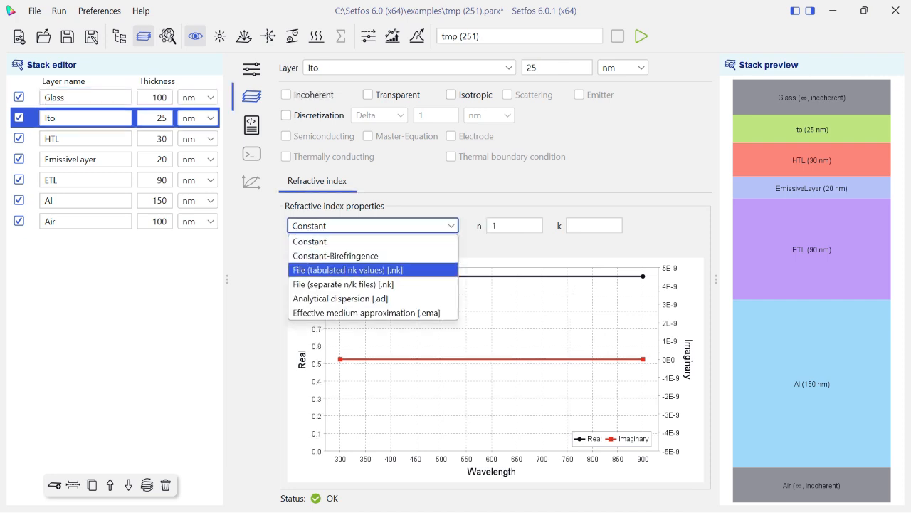
{"action": "key", "text": "Return"}
Import ITO.nk from the mat folder as the Ito layer's refractive index data.
{"action": "left_click", "coordinate": [501, 225]}
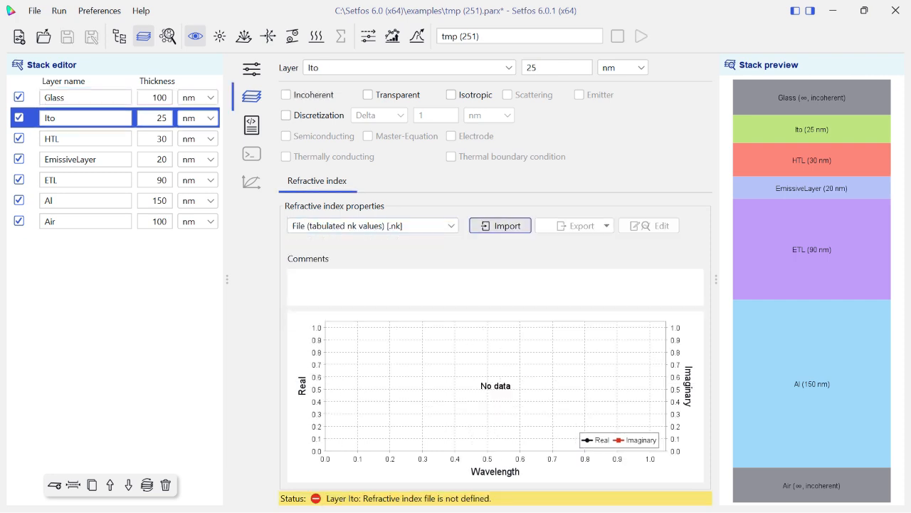
{"action": "left_click", "coordinate": [492, 246]}
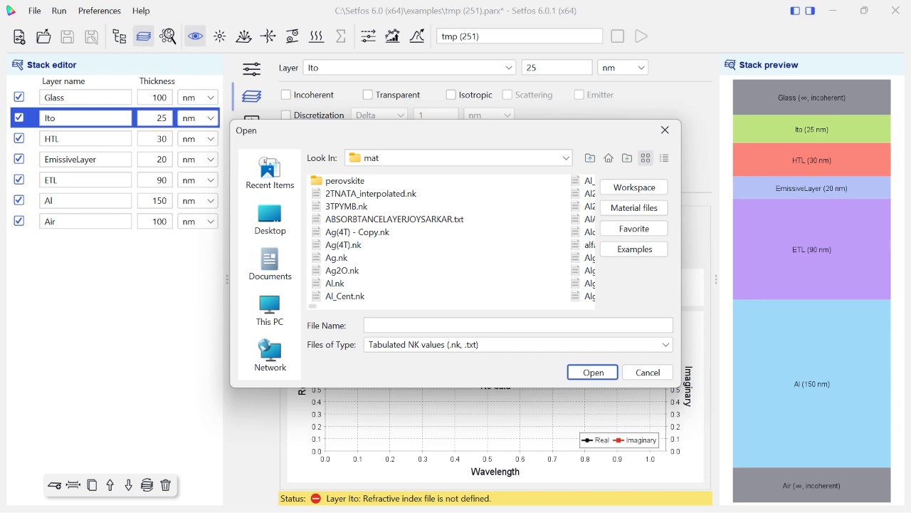
{"action": "scroll", "coordinate": [491, 246], "scroll_direction": "down", "scroll_amount": 10}
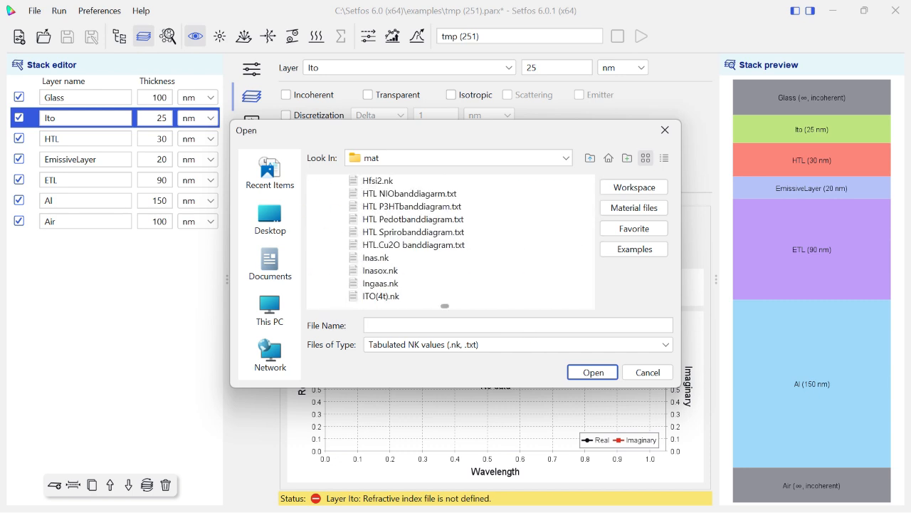
{"action": "scroll", "coordinate": [491, 246], "scroll_direction": "down", "scroll_amount": 15}
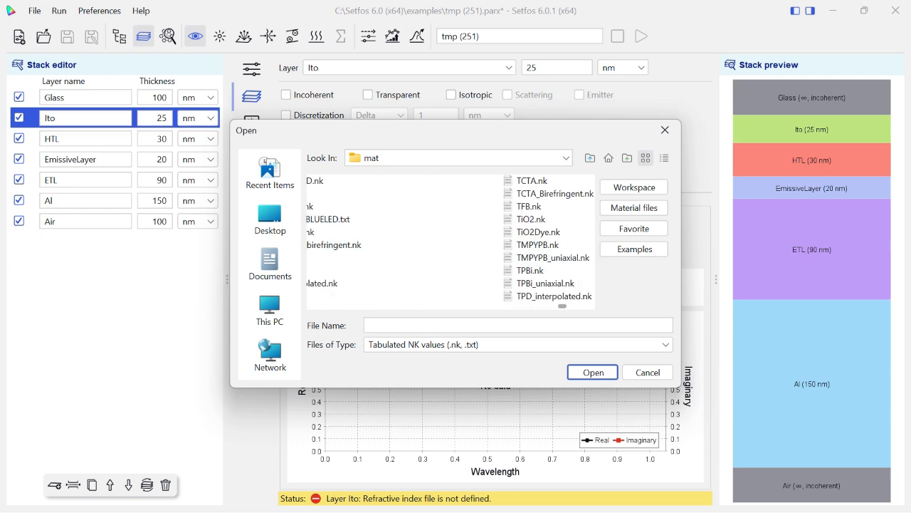
{"action": "scroll", "coordinate": [492, 246], "scroll_direction": "down", "scroll_amount": 5}
{"action": "scroll", "coordinate": [492, 246], "scroll_direction": "up", "scroll_amount": 15}
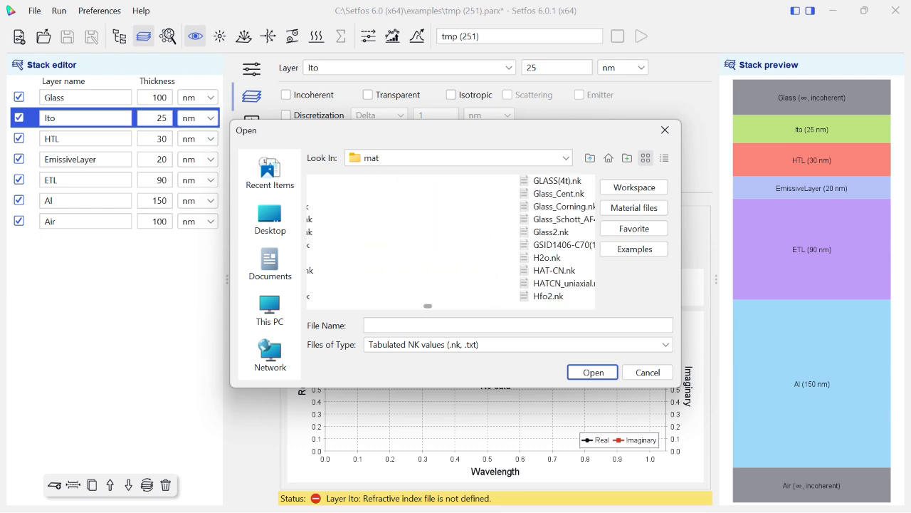
{"action": "scroll", "coordinate": [491, 246], "scroll_direction": "up", "scroll_amount": 10}
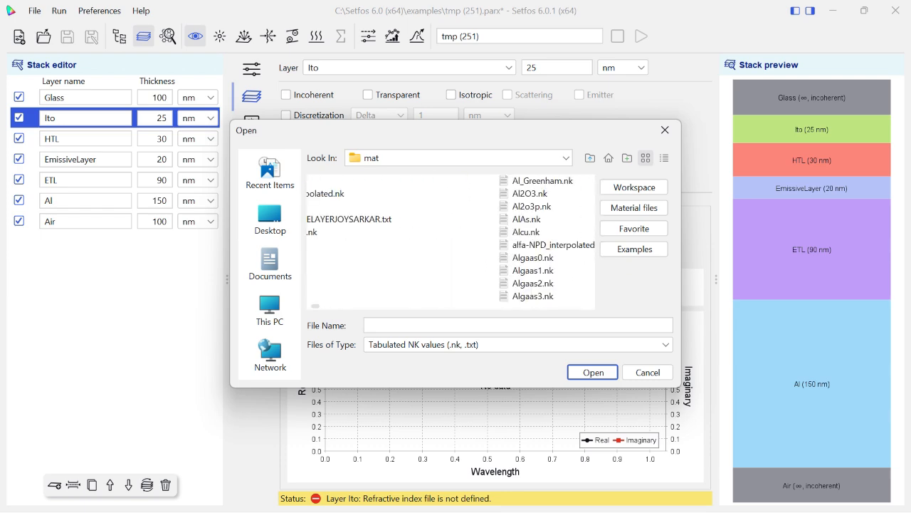
{"action": "key", "text": "i"}
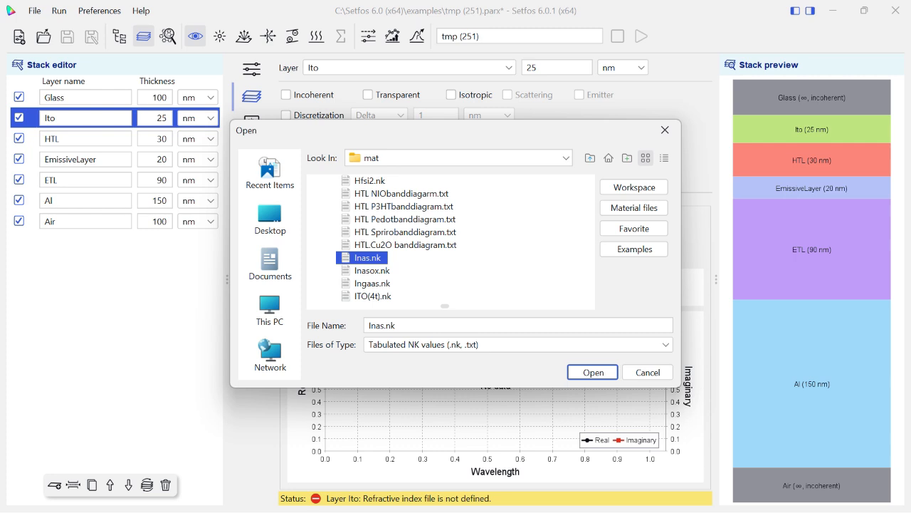
{"action": "key", "text": "k"}
{"action": "left_click", "coordinate": [338, 180]}
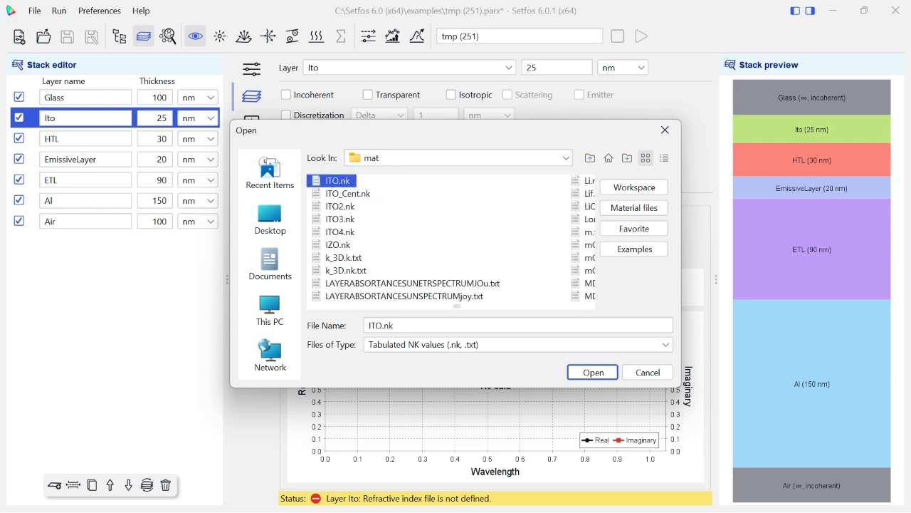
{"action": "key", "text": "Return"}
Switch the HTL layer's refractive index to a tabulated nk file and import NPB.nk from the mat folder.
{"action": "left_click", "coordinate": [84, 139]}
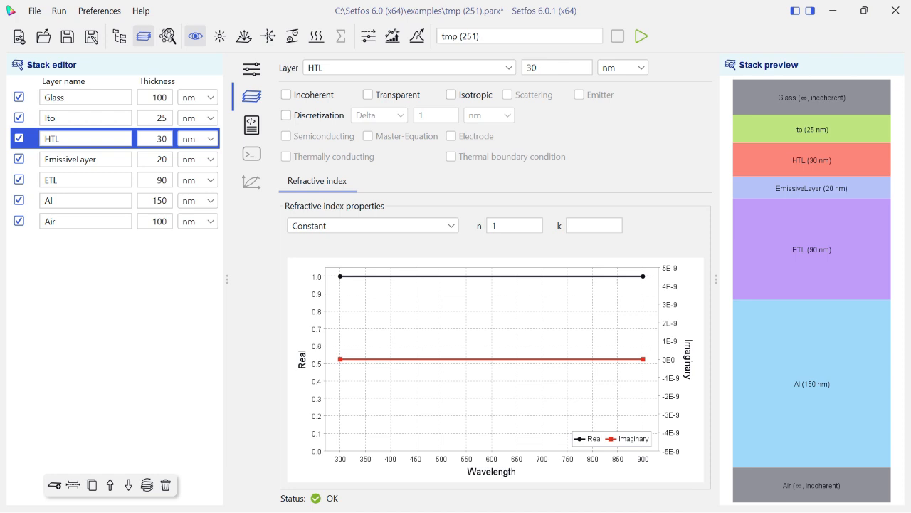
{"action": "left_click", "coordinate": [373, 225]}
{"action": "left_click", "coordinate": [341, 270]}
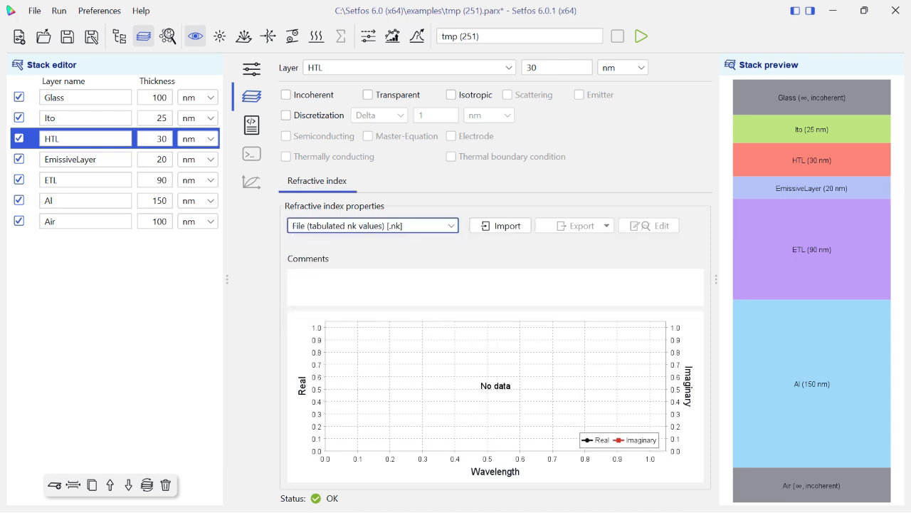
{"action": "left_click", "coordinate": [500, 226]}
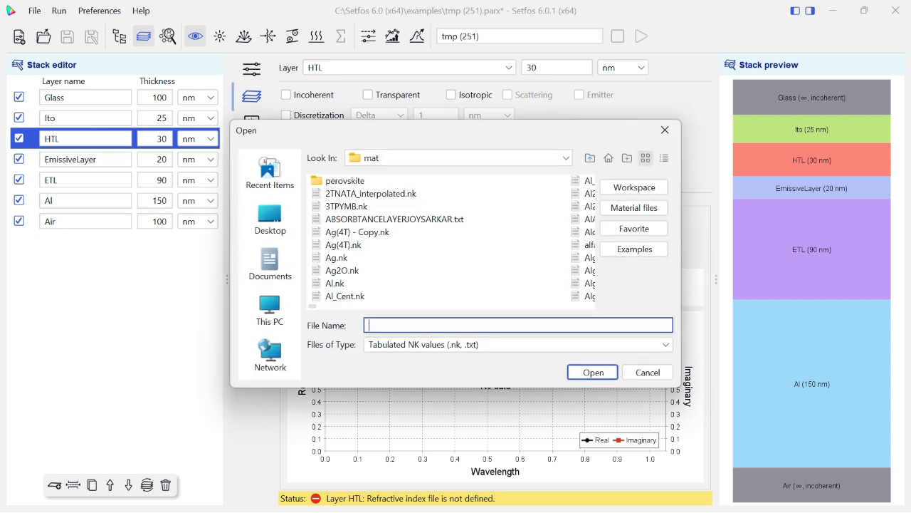
{"action": "left_click", "coordinate": [368, 219]}
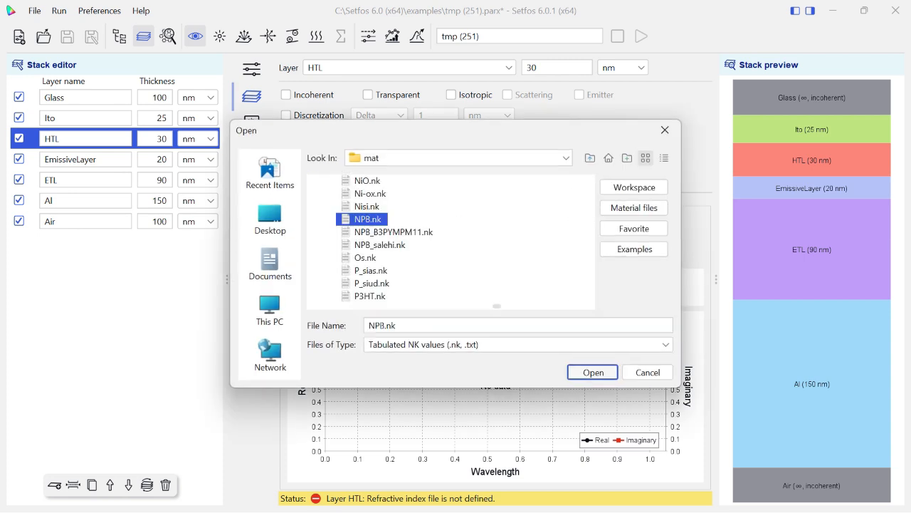
{"action": "left_click", "coordinate": [592, 372]}
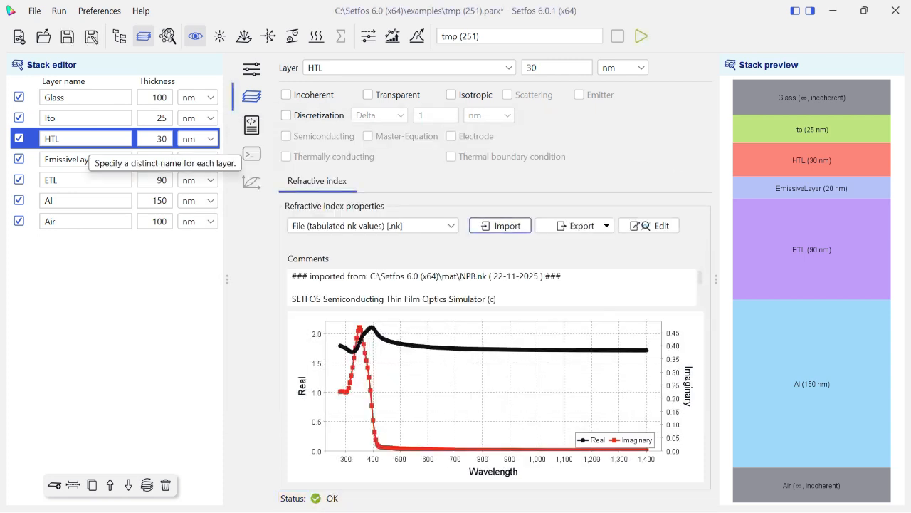
Switch the EmissiveLayer's refractive index to a tabulated nk file and import BAlq.nk from the mat folder.
{"action": "left_click", "coordinate": [86, 158]}
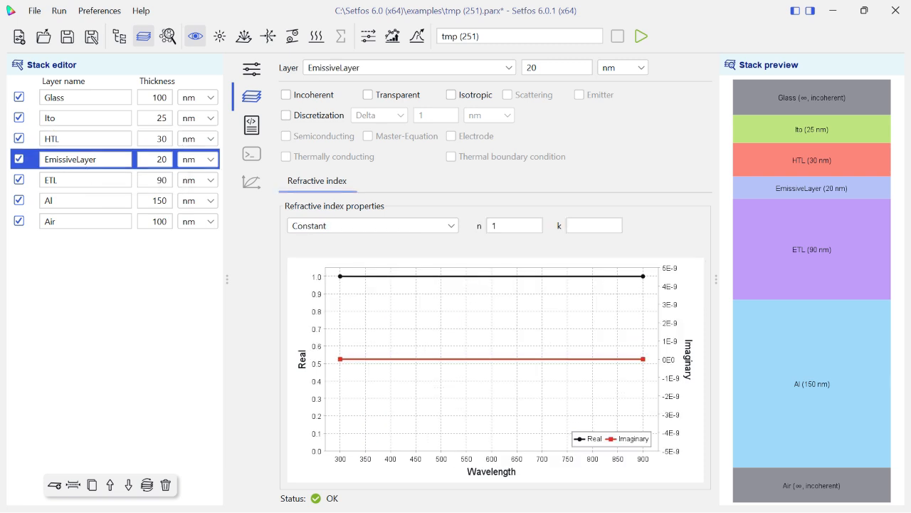
{"action": "left_click", "coordinate": [373, 226]}
{"action": "left_click", "coordinate": [370, 270]}
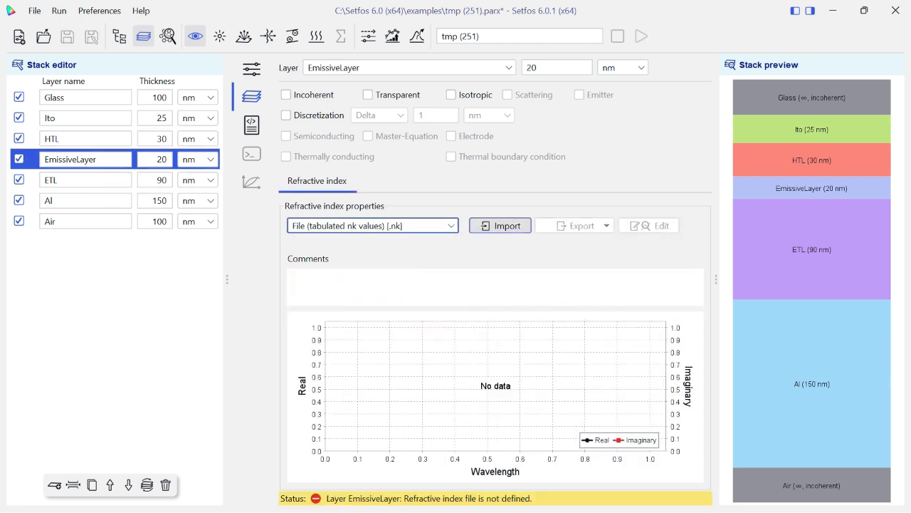
{"action": "left_click", "coordinate": [500, 225]}
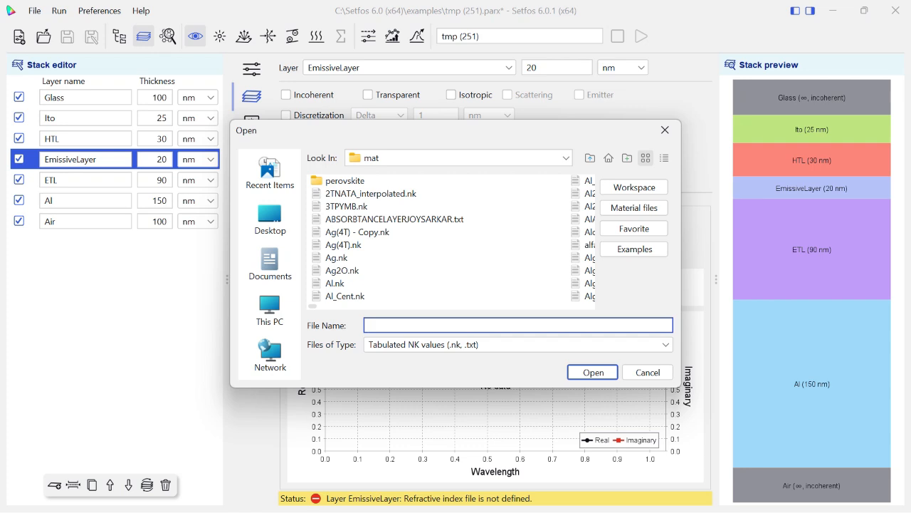
{"action": "left_click", "coordinate": [512, 245]}
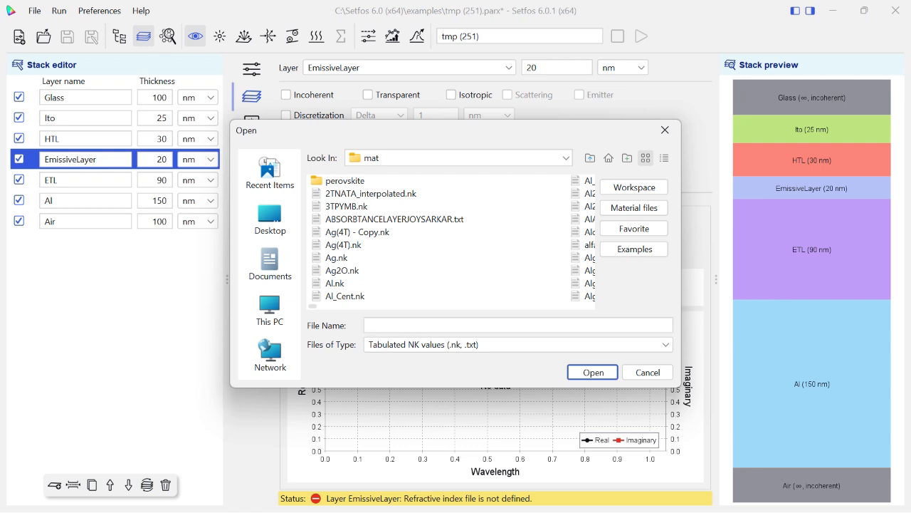
{"action": "type", "text": "bal"}
{"action": "left_click", "coordinate": [593, 373]}
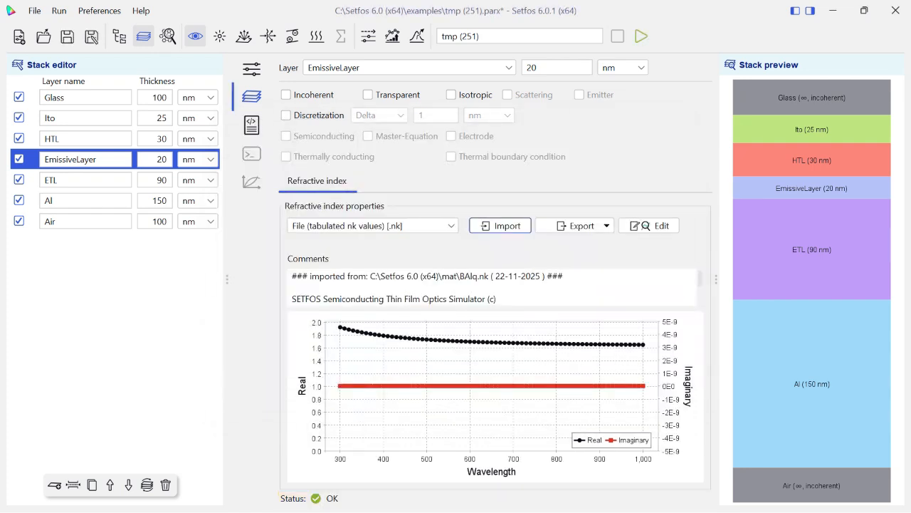
Switch the ETL layer's refractive index to a tabulated nk file and import Alq.nk from the mat folder.
{"action": "left_click", "coordinate": [85, 180]}
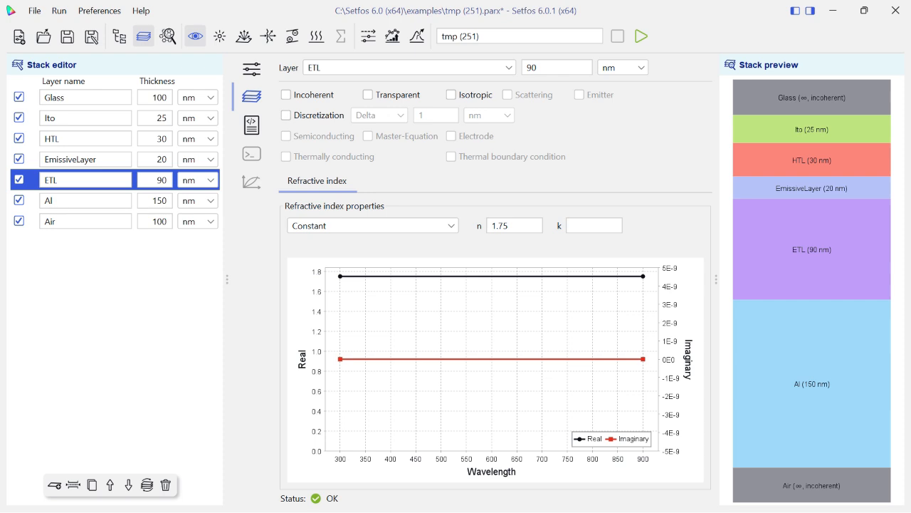
{"action": "left_click", "coordinate": [373, 225]}
{"action": "left_click", "coordinate": [373, 256]}
{"action": "left_click", "coordinate": [373, 226]}
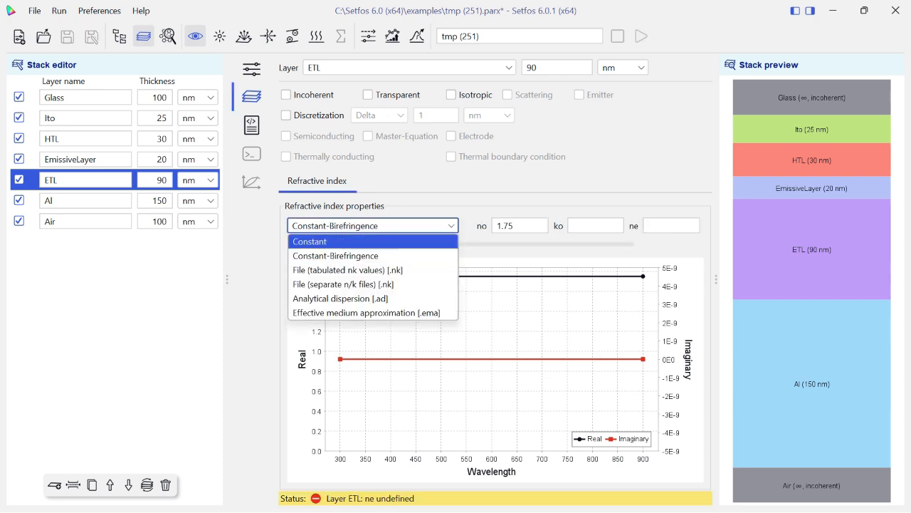
{"action": "left_click", "coordinate": [373, 270]}
{"action": "left_click", "coordinate": [501, 226]}
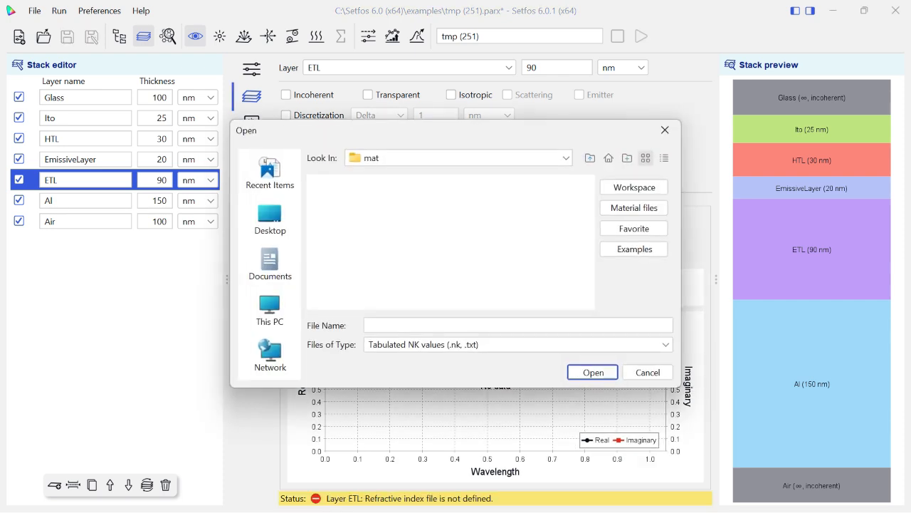
{"action": "scroll", "coordinate": [451, 242], "scroll_direction": "down", "scroll_amount": 2}
{"action": "double_click", "coordinate": [338, 296]}
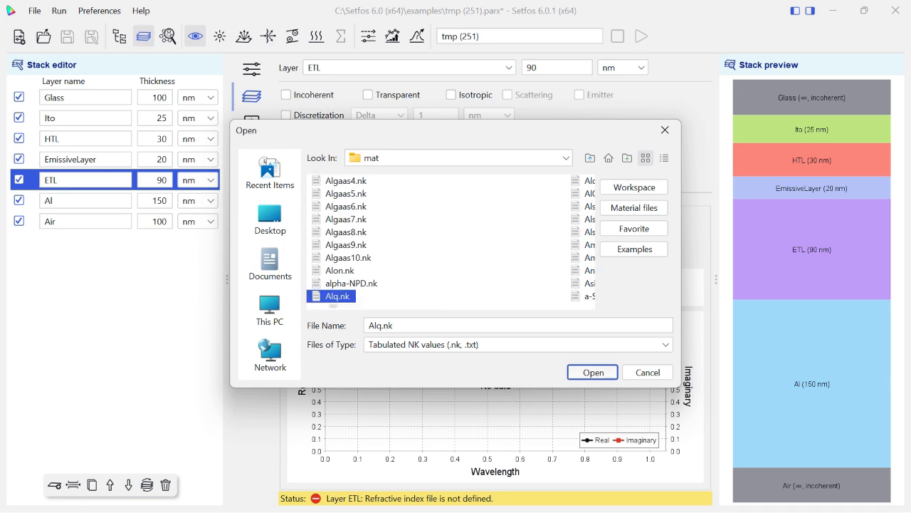
Import Al.nk as the Al layer's tabulated refractive index data and display the Air layer's properties.
{"action": "left_click", "coordinate": [86, 200]}
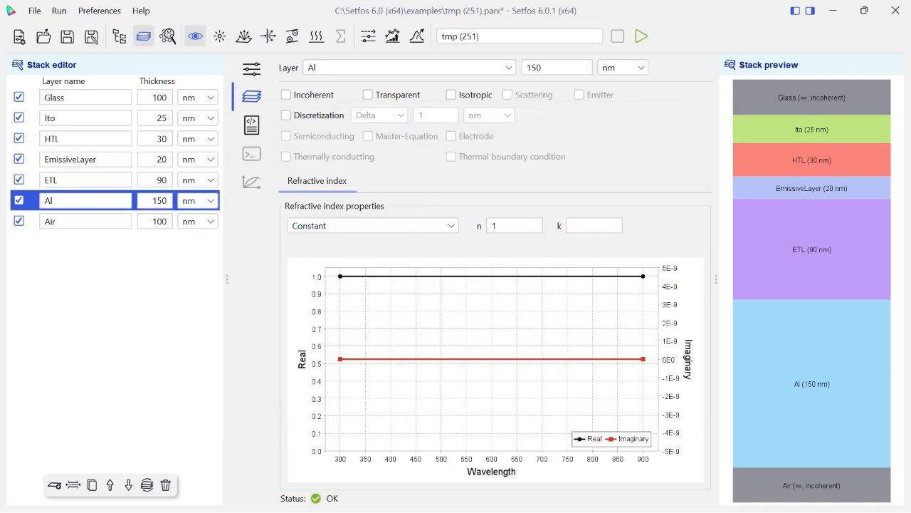
{"action": "left_click", "coordinate": [372, 226]}
{"action": "left_click", "coordinate": [347, 270]}
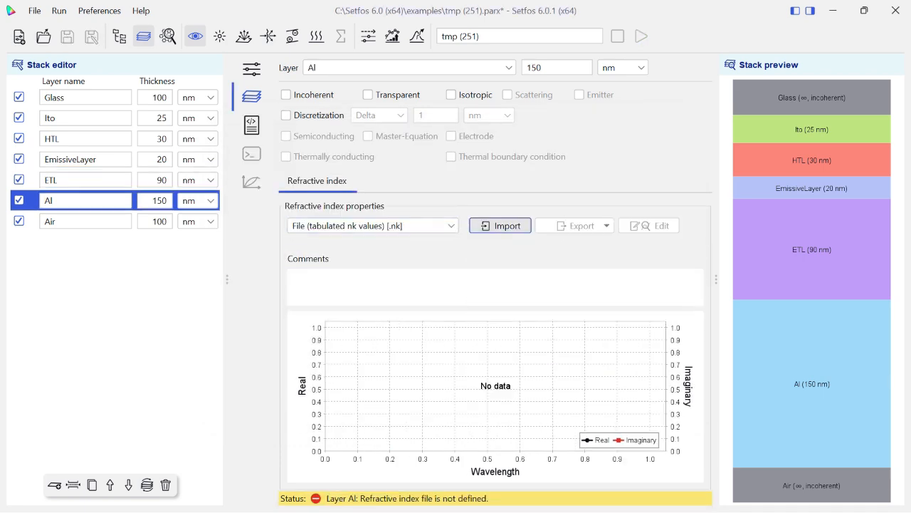
{"action": "left_click", "coordinate": [502, 226]}
{"action": "left_click", "coordinate": [334, 283]}
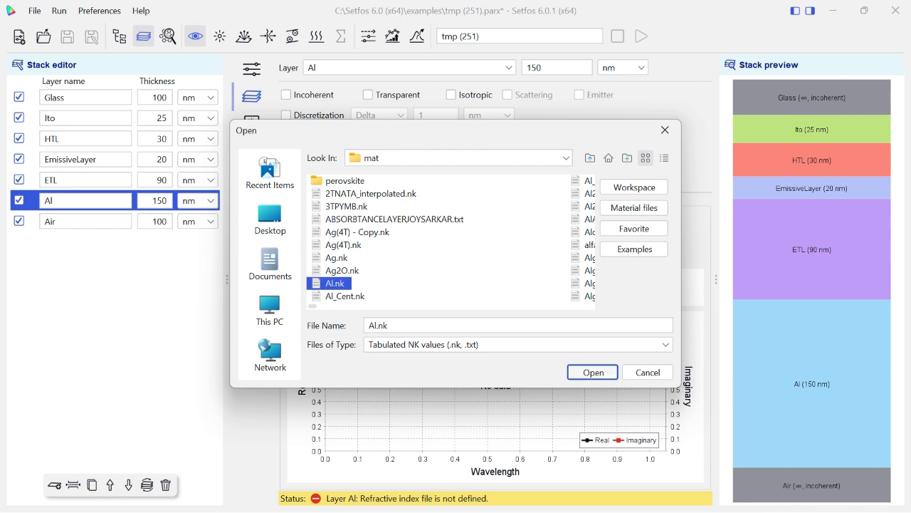
{"action": "left_click", "coordinate": [576, 373]}
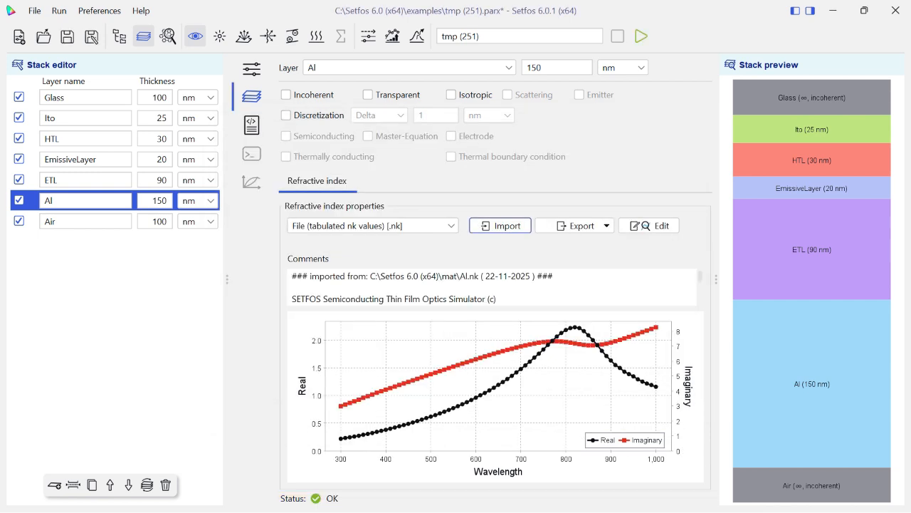
{"action": "left_click", "coordinate": [86, 222]}
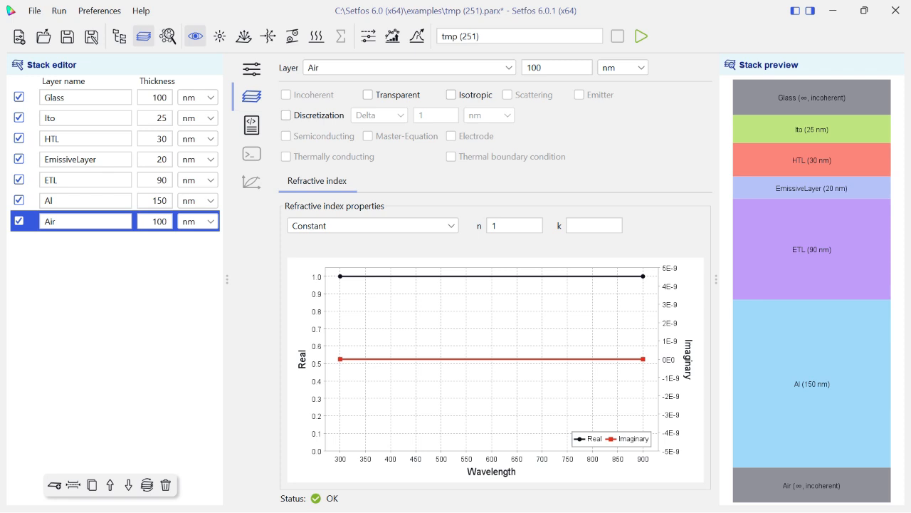
Activate the electrical simulation mode and mark the Ito layer as an electrode.
{"action": "left_click", "coordinate": [85, 118]}
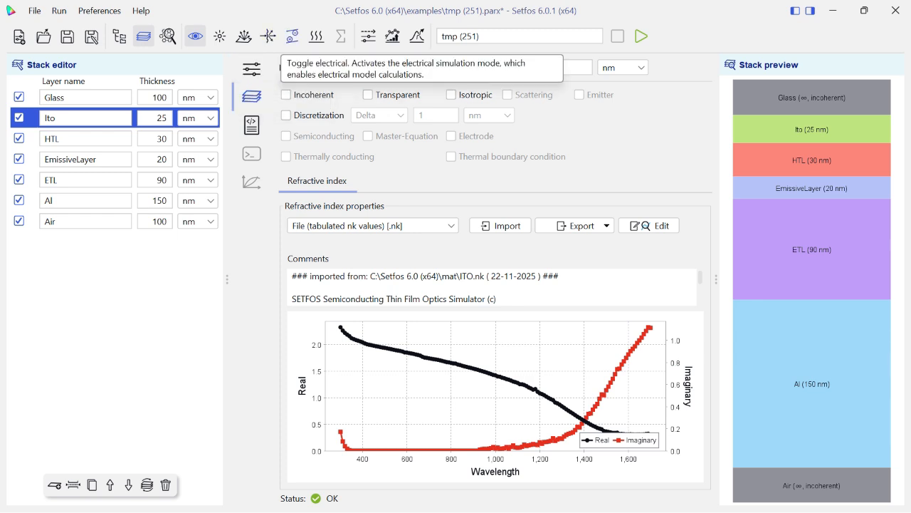
{"action": "left_click", "coordinate": [292, 35]}
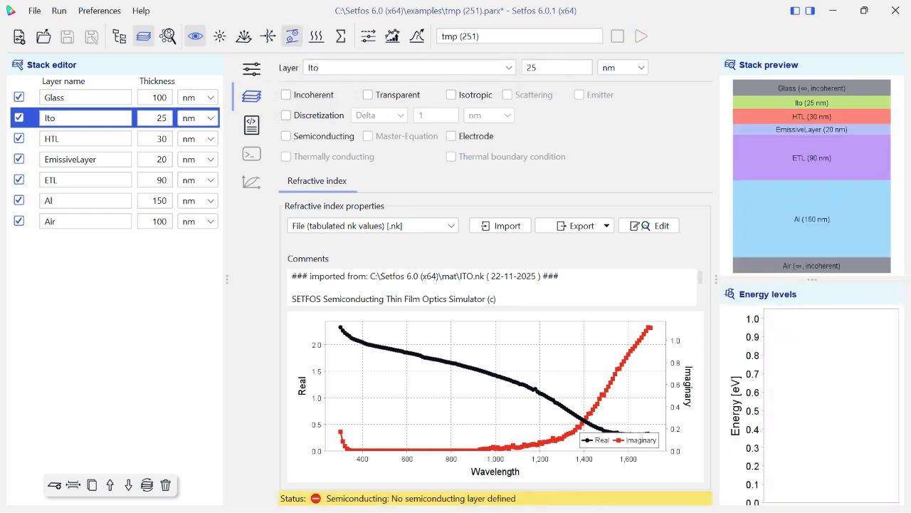
{"action": "left_click", "coordinate": [86, 139]}
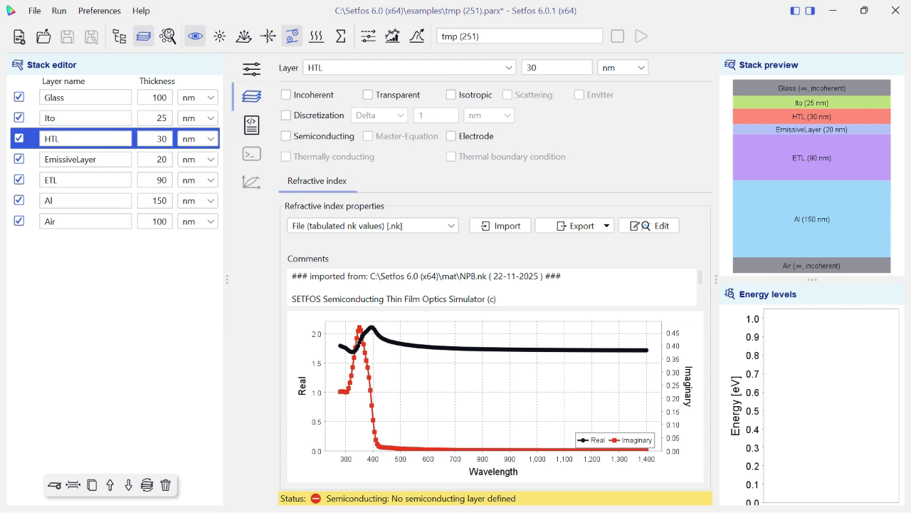
{"action": "left_click", "coordinate": [85, 118]}
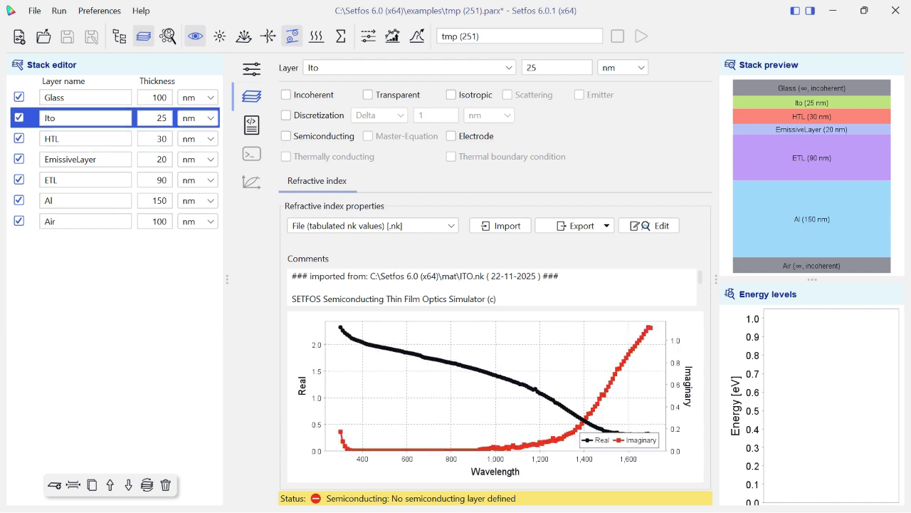
{"action": "left_click", "coordinate": [450, 135]}
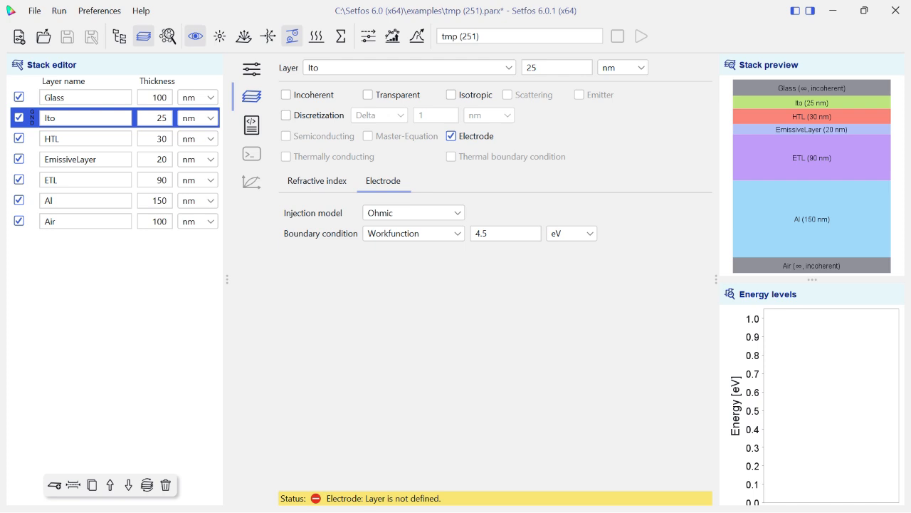
Set the Ito electrode's injection model to Thermionic organic and its workfunction to 5.15 eV.
{"action": "left_click", "coordinate": [413, 213]}
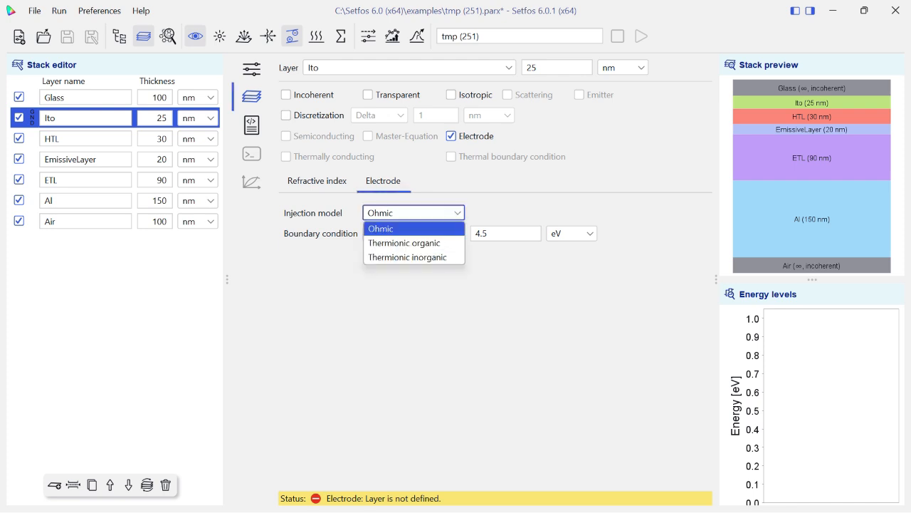
{"action": "key", "text": "Down"}
{"action": "key", "text": "Return"}
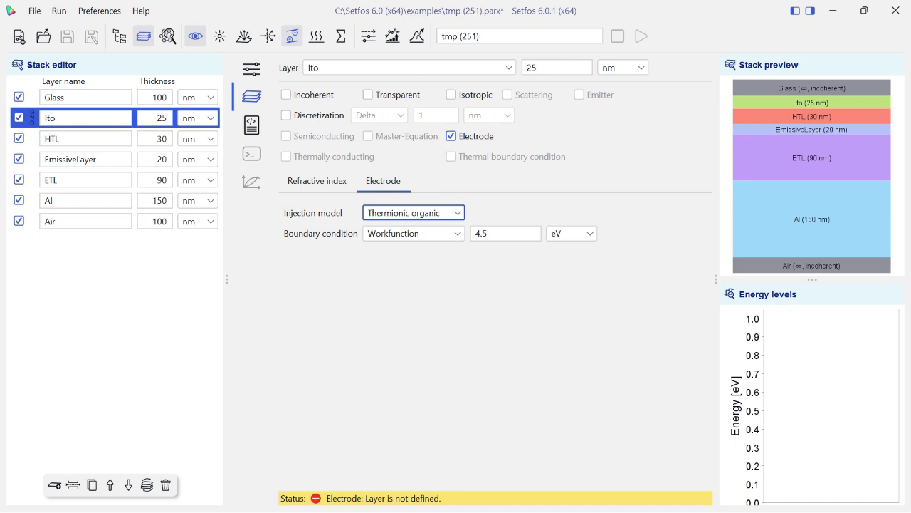
{"action": "double_click", "coordinate": [482, 233]}
{"action": "key", "text": "BackSpace"}
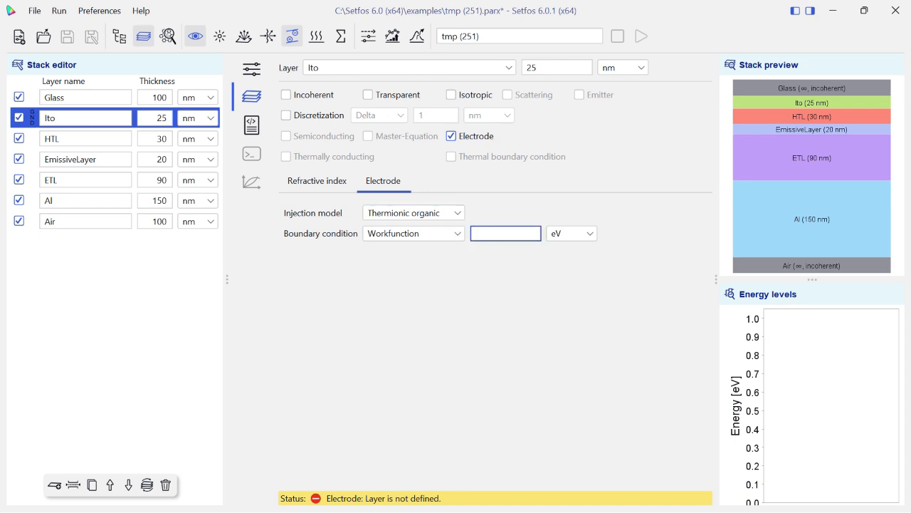
{"action": "type", "text": "5.15"}
Mark the Al layer as an electrode with the Thermionic organic injection model and a workfunction of 3.25 eV.
{"action": "left_click", "coordinate": [118, 205]}
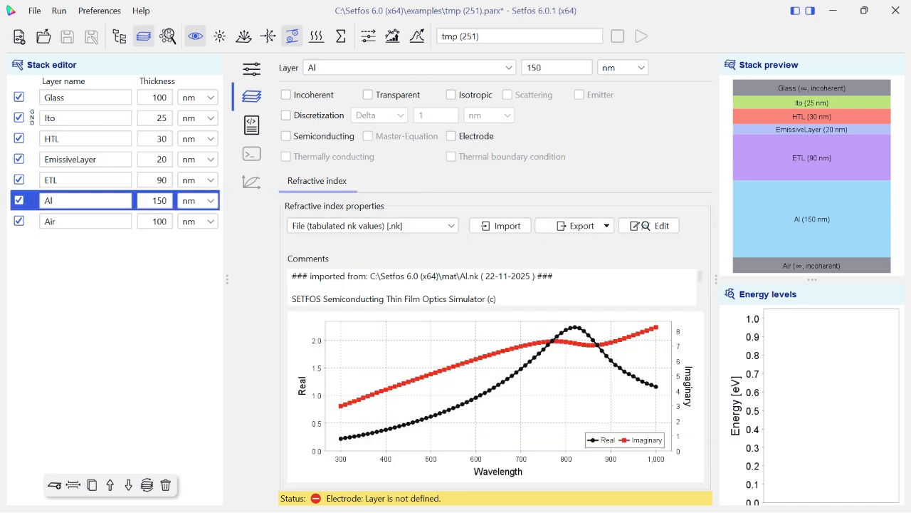
{"action": "left_click", "coordinate": [450, 136]}
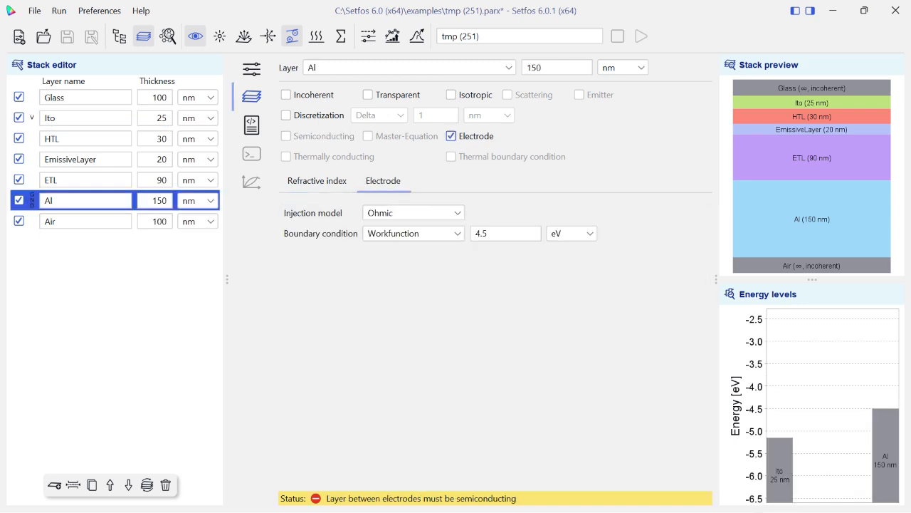
{"action": "left_click", "coordinate": [420, 233]}
{"action": "left_click", "coordinate": [420, 213]}
{"action": "left_click", "coordinate": [420, 213]}
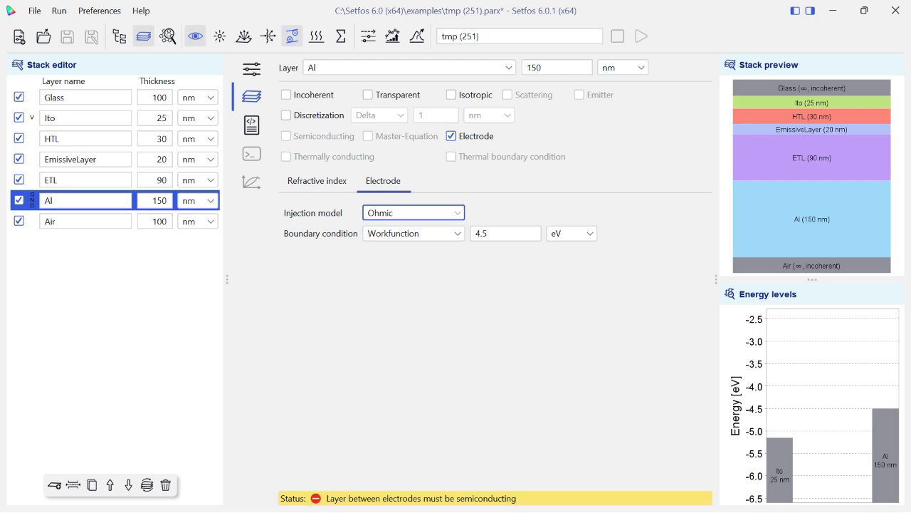
{"action": "left_click", "coordinate": [420, 213]}
{"action": "left_click", "coordinate": [405, 243]}
{"action": "double_click", "coordinate": [485, 233]}
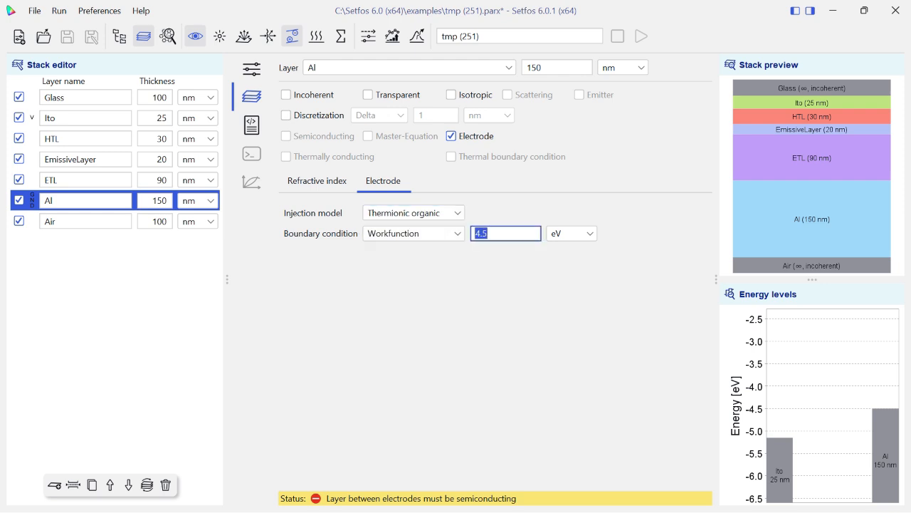
{"action": "key", "text": "BackSpace"}
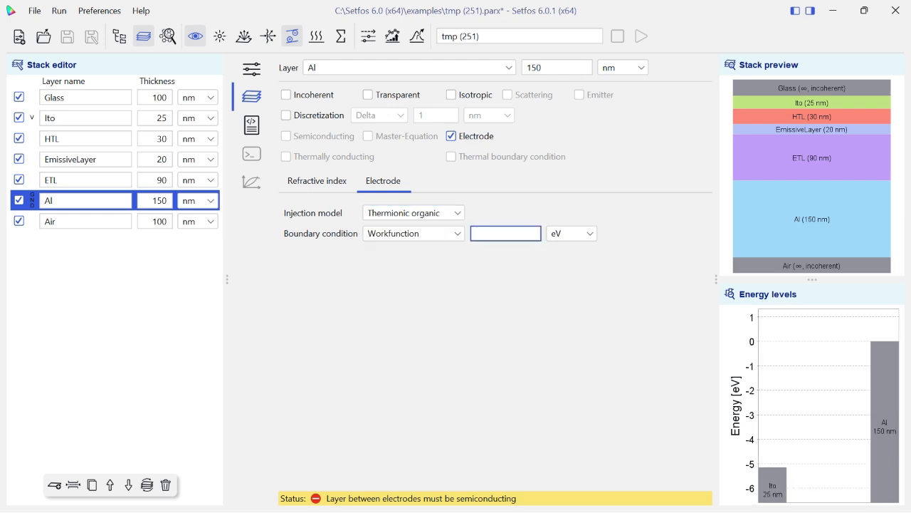
{"action": "type", "text": "3.25"}
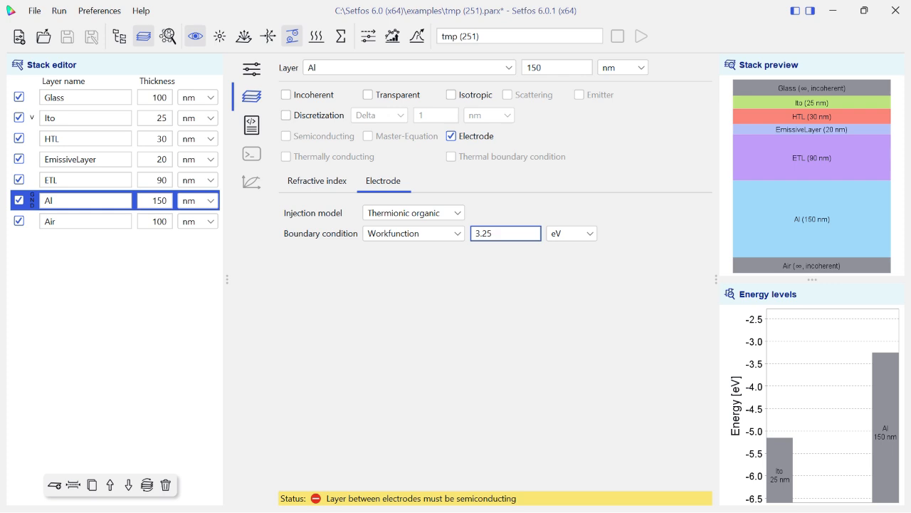
Mark the HTL, EmissiveLayer and ETL layers as semiconducting.
{"action": "left_click", "coordinate": [85, 139]}
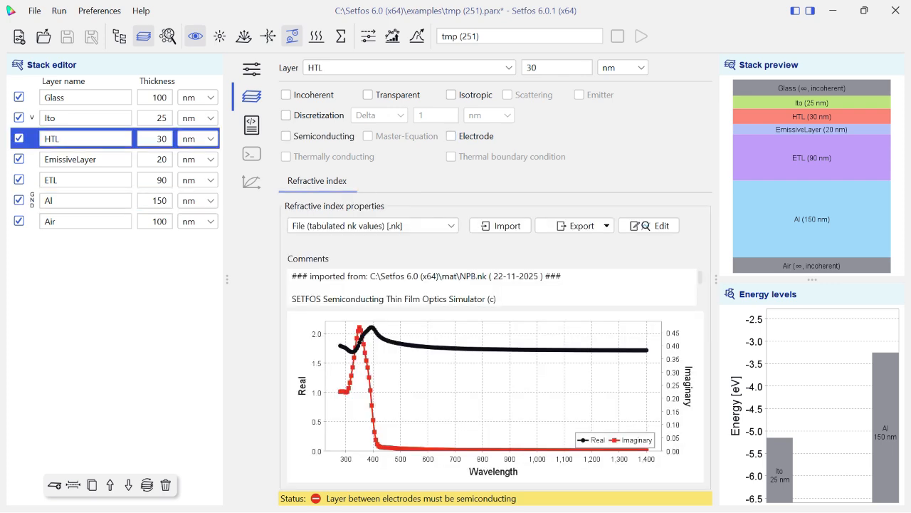
{"action": "left_click", "coordinate": [286, 136]}
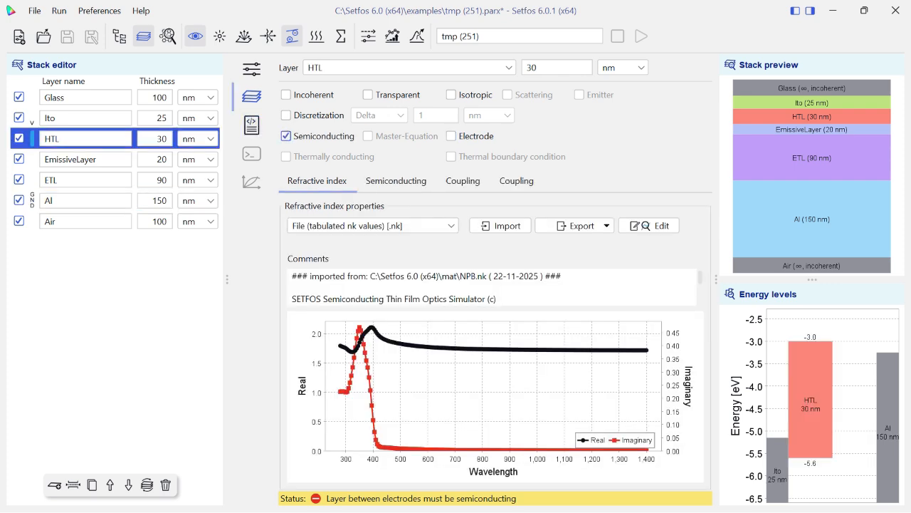
{"action": "left_click", "coordinate": [85, 159]}
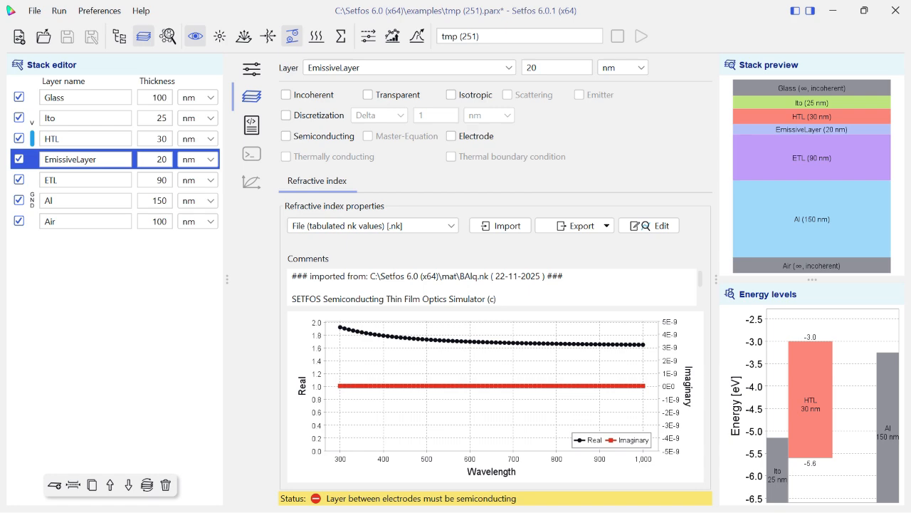
{"action": "left_click", "coordinate": [285, 136]}
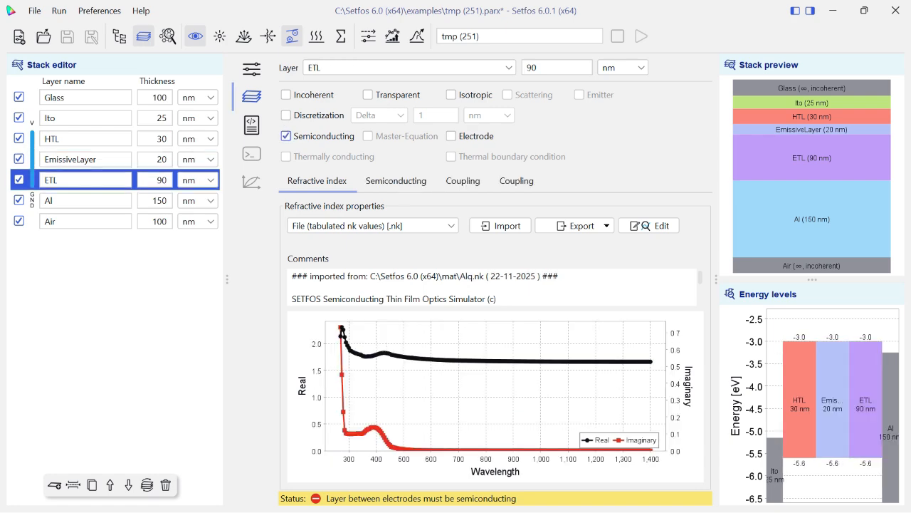
Import HTLconst.em from the mat folder as the HTL layer's electrical material.
{"action": "left_click", "coordinate": [85, 139]}
{"action": "left_click", "coordinate": [396, 181]}
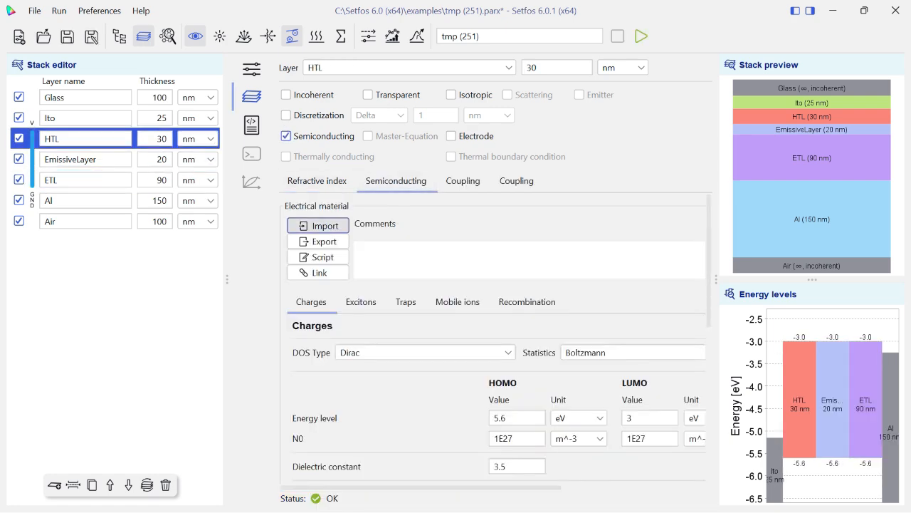
{"action": "left_click", "coordinate": [318, 225]}
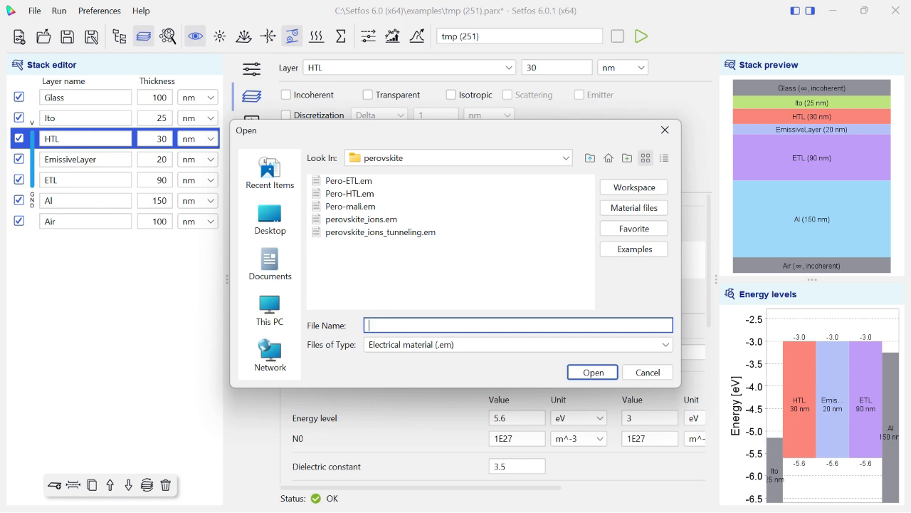
{"action": "left_click", "coordinate": [633, 208]}
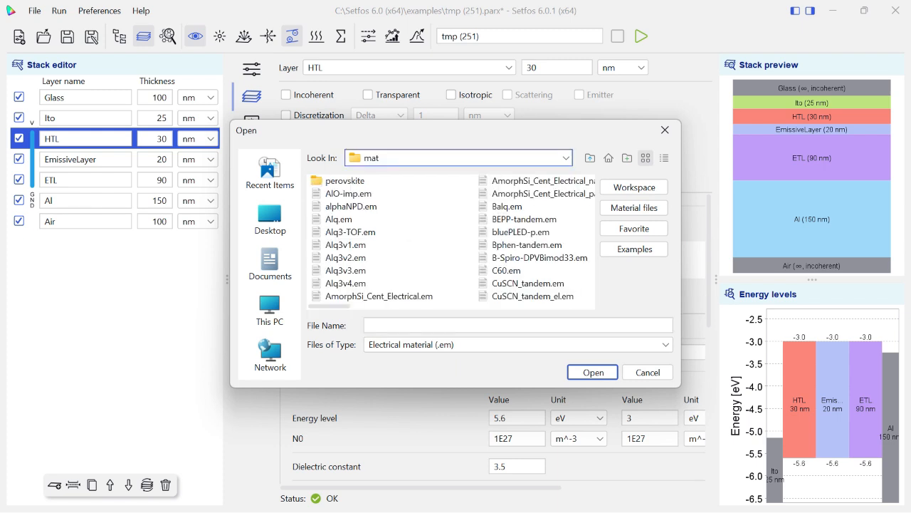
{"action": "mouse_move", "coordinate": [328, 306]}
{"action": "left_mouse_down"}
{"action": "mouse_move", "coordinate": [572, 306]}
{"action": "mouse_move", "coordinate": [329, 306]}
{"action": "left_mouse_up"}
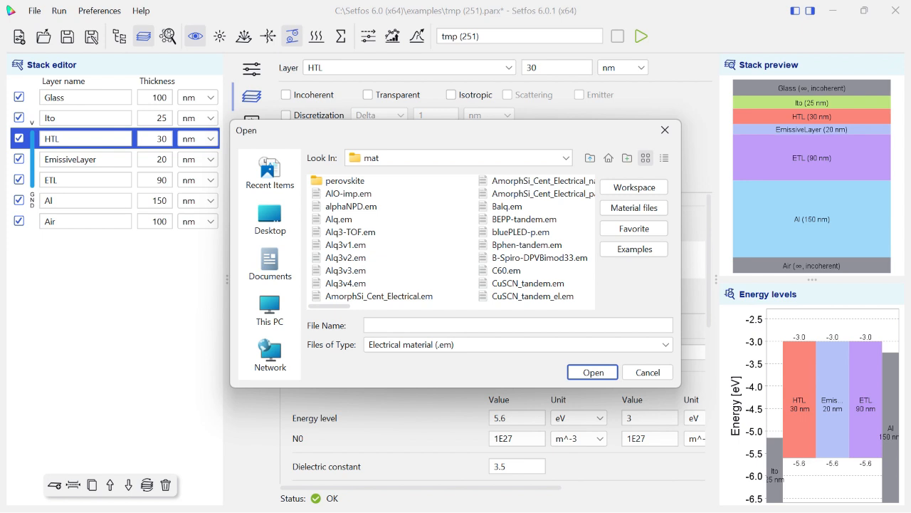
{"action": "key", "text": "h"}
{"action": "key", "text": "Right"}
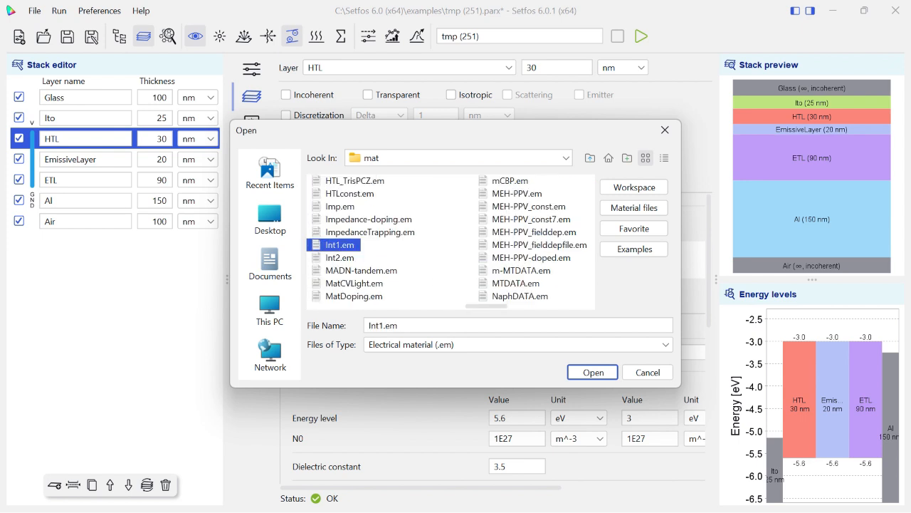
{"action": "left_click", "coordinate": [350, 194]}
{"action": "left_click", "coordinate": [593, 372]}
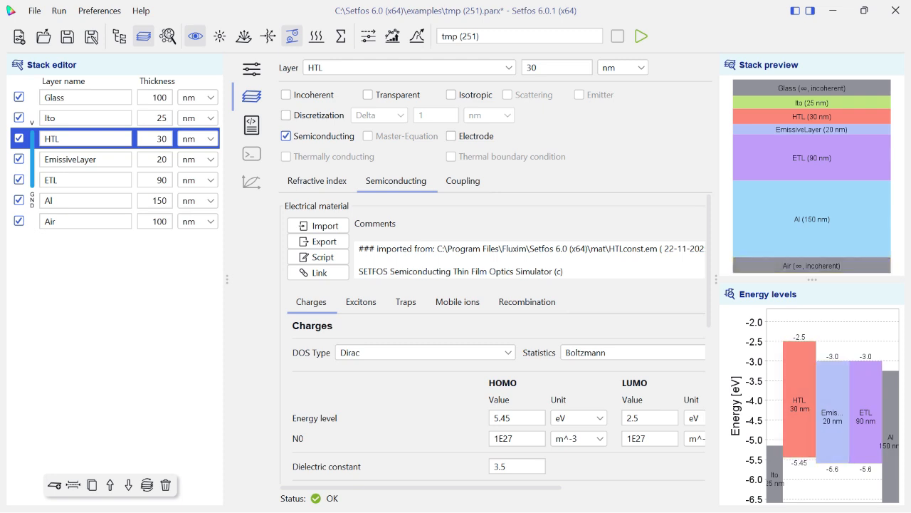
Examine the HTL material's exciton, trap, mobile ion, recombination and charge settings, including the available mobility models.
{"action": "left_click", "coordinate": [361, 301]}
{"action": "left_click", "coordinate": [405, 301]}
{"action": "left_click", "coordinate": [457, 302]}
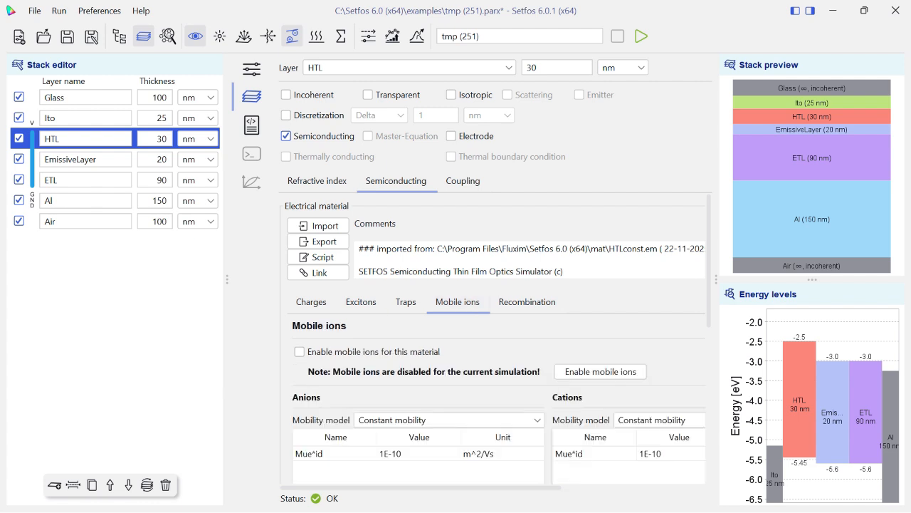
{"action": "left_click", "coordinate": [527, 301]}
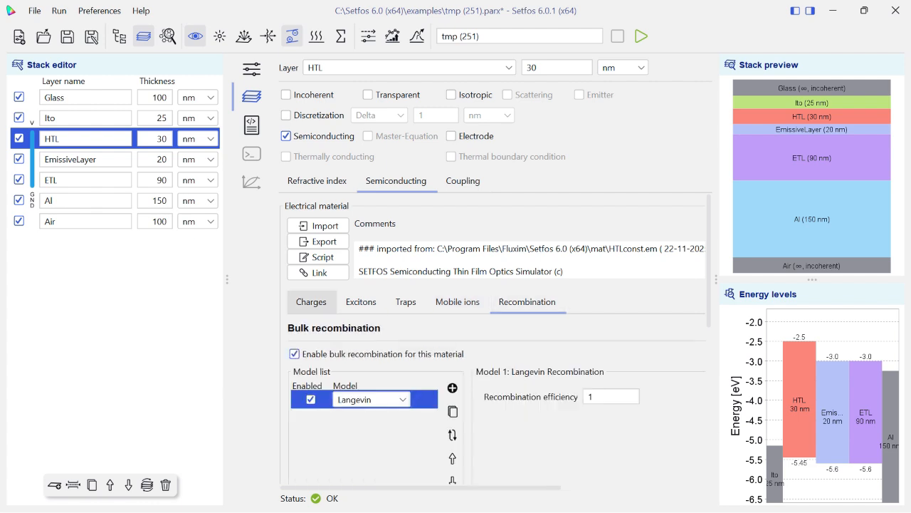
{"action": "left_click", "coordinate": [312, 301]}
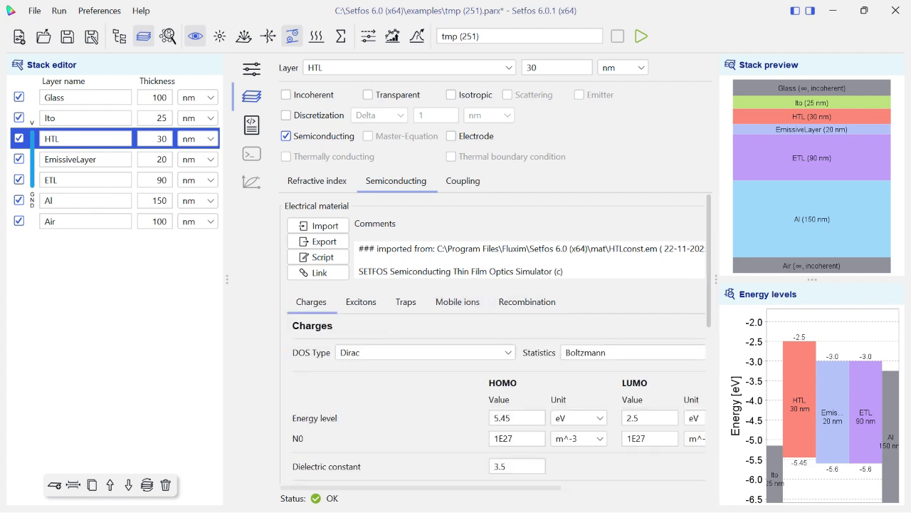
{"action": "scroll", "coordinate": [498, 335], "scroll_direction": "down", "scroll_amount": 5}
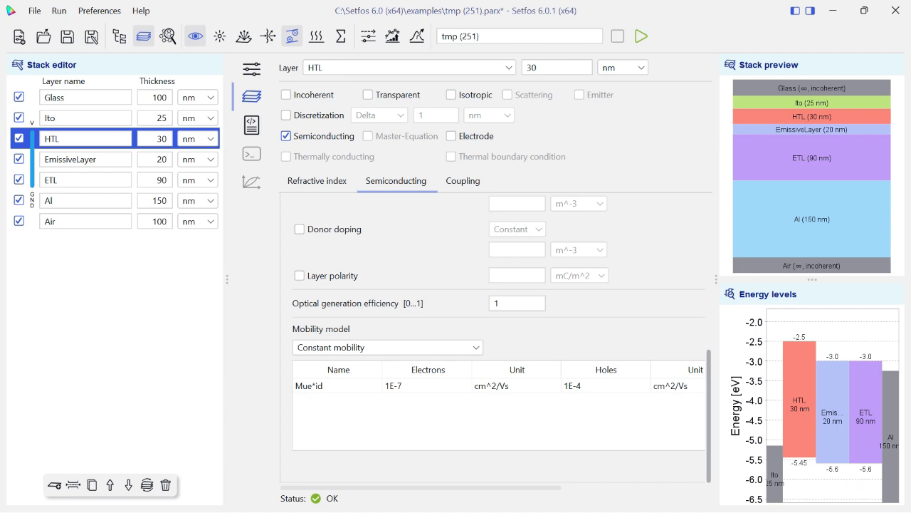
{"action": "scroll", "coordinate": [498, 334], "scroll_direction": "up", "scroll_amount": 1}
{"action": "left_click", "coordinate": [388, 368]}
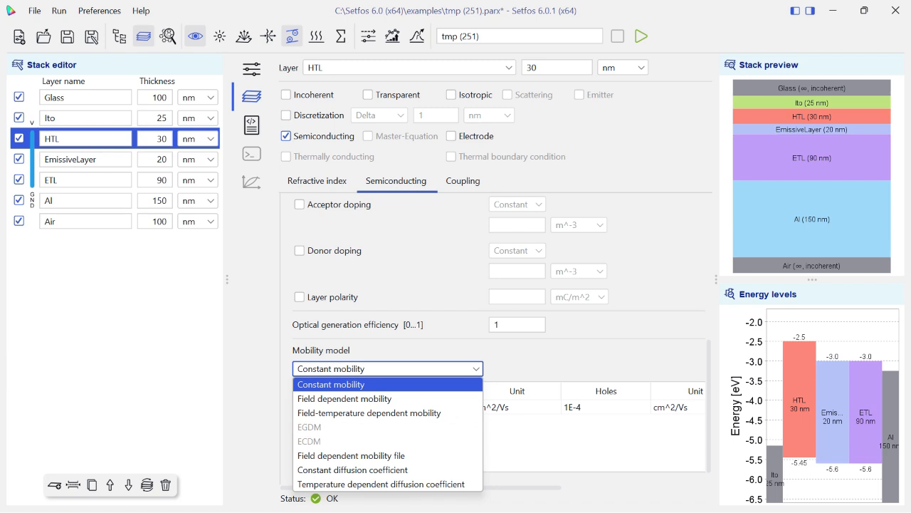
{"action": "left_click", "coordinate": [331, 385]}
{"action": "scroll", "coordinate": [676, 391], "scroll_direction": "up", "scroll_amount": 5}
Add an exciton to the HTL material, examine its parameters, and delete it again.
{"action": "left_click", "coordinate": [361, 302]}
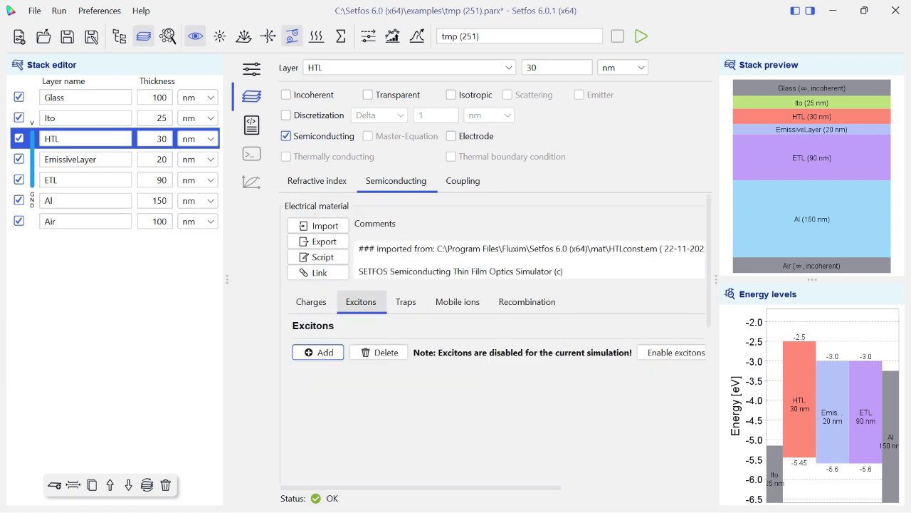
{"action": "left_click", "coordinate": [319, 352]}
{"action": "scroll", "coordinate": [498, 338], "scroll_direction": "down", "scroll_amount": 5}
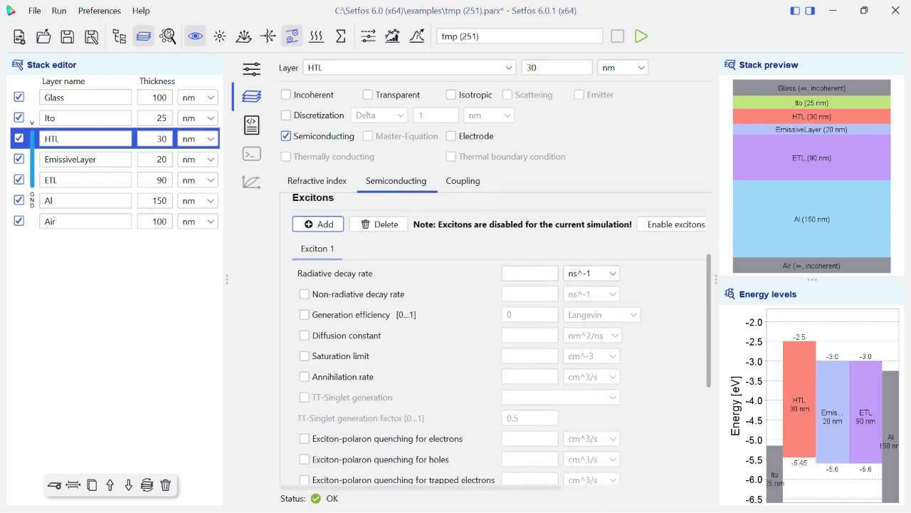
{"action": "scroll", "coordinate": [498, 338], "scroll_direction": "down", "scroll_amount": 3}
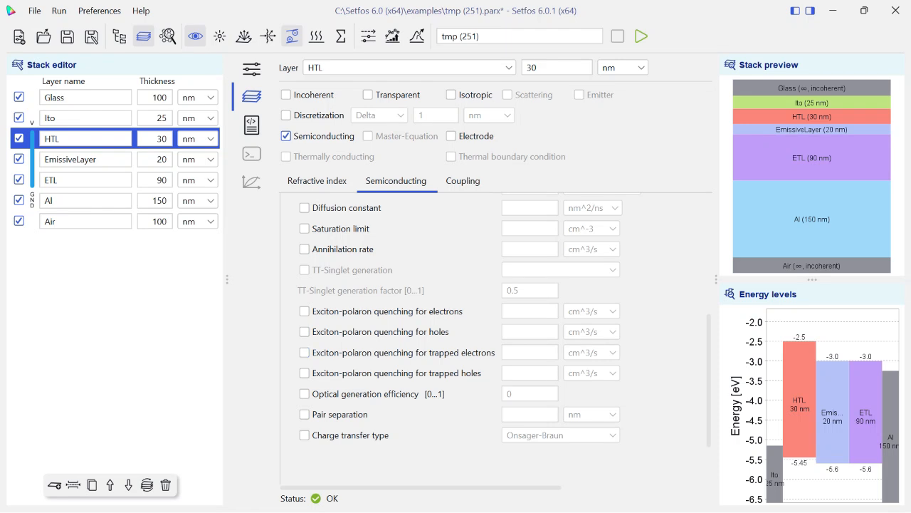
{"action": "scroll", "coordinate": [498, 338], "scroll_direction": "up", "scroll_amount": 7}
{"action": "left_click", "coordinate": [378, 327]}
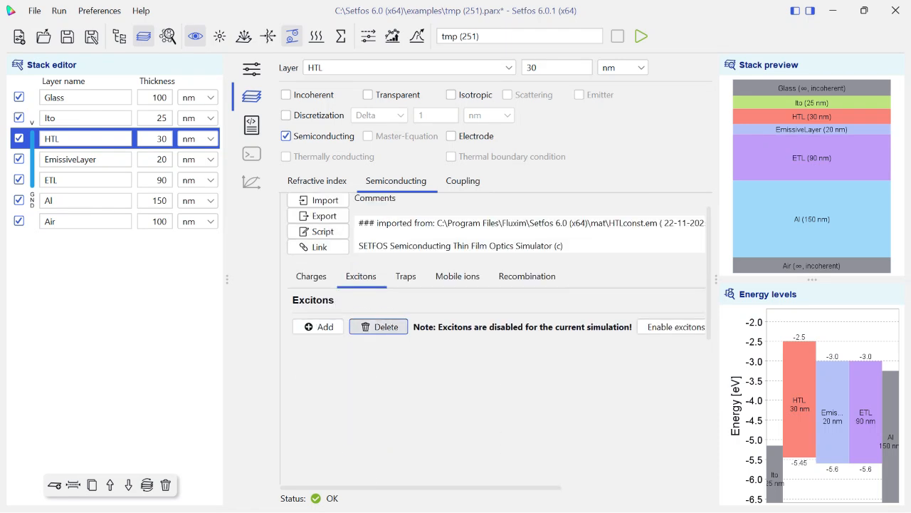
Add a bulk trap to the HTL material, examine its type, density, energy and degradation settings, and delete it again.
{"action": "left_click", "coordinate": [406, 275]}
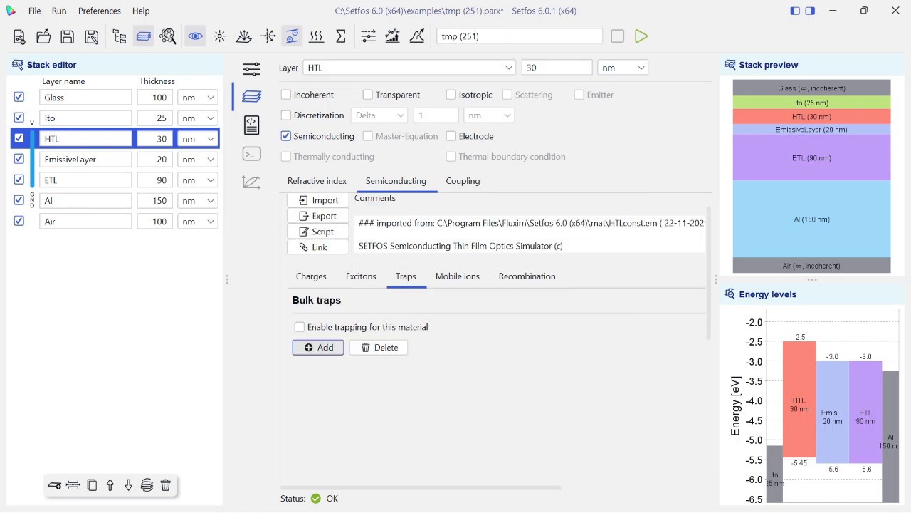
{"action": "left_click", "coordinate": [318, 346]}
{"action": "scroll", "coordinate": [499, 339], "scroll_direction": "down", "scroll_amount": 5}
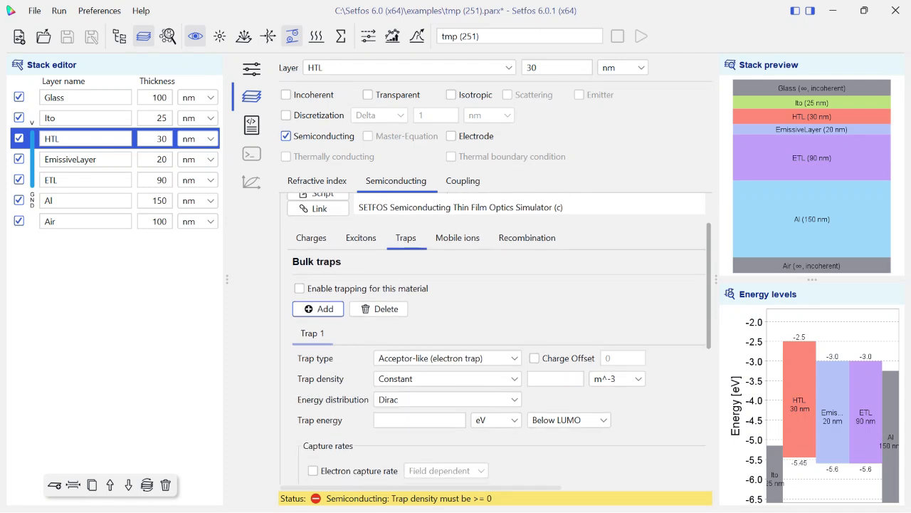
{"action": "left_click", "coordinate": [447, 218]}
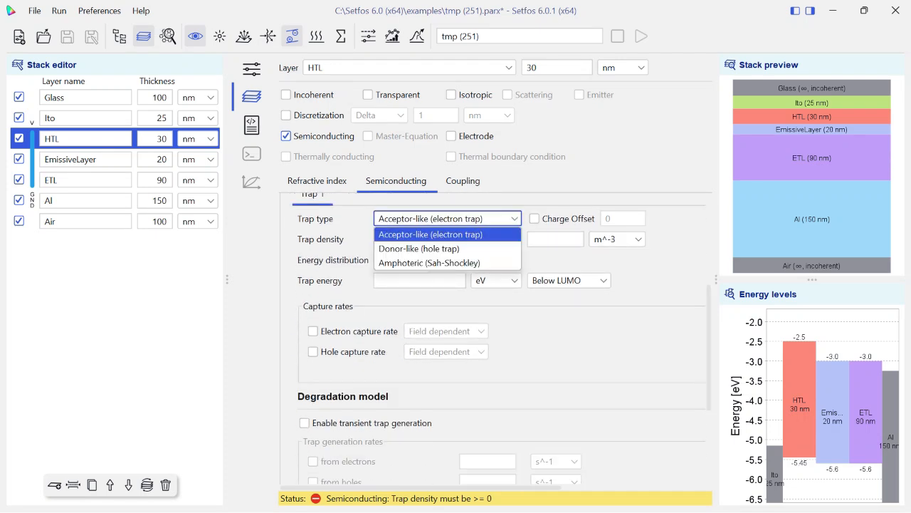
{"action": "left_click", "coordinate": [447, 234]}
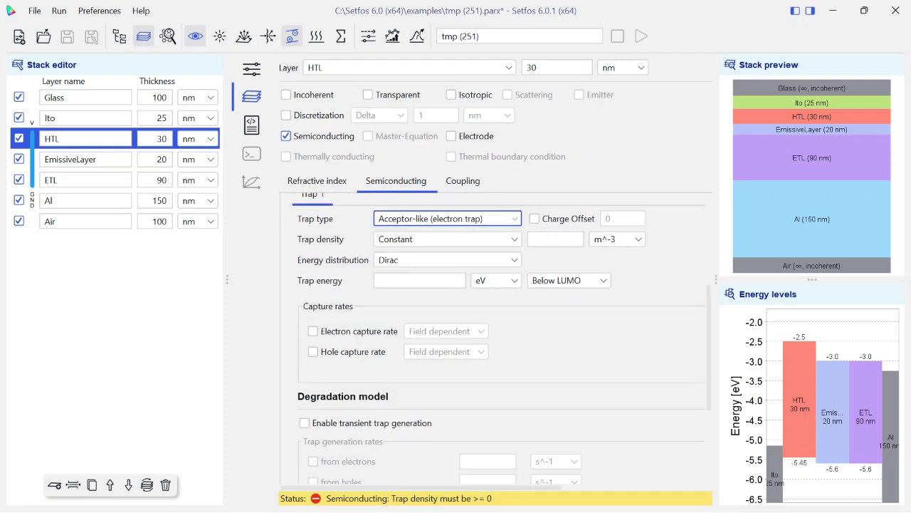
{"action": "left_click", "coordinate": [447, 239]}
{"action": "left_click", "coordinate": [447, 241]}
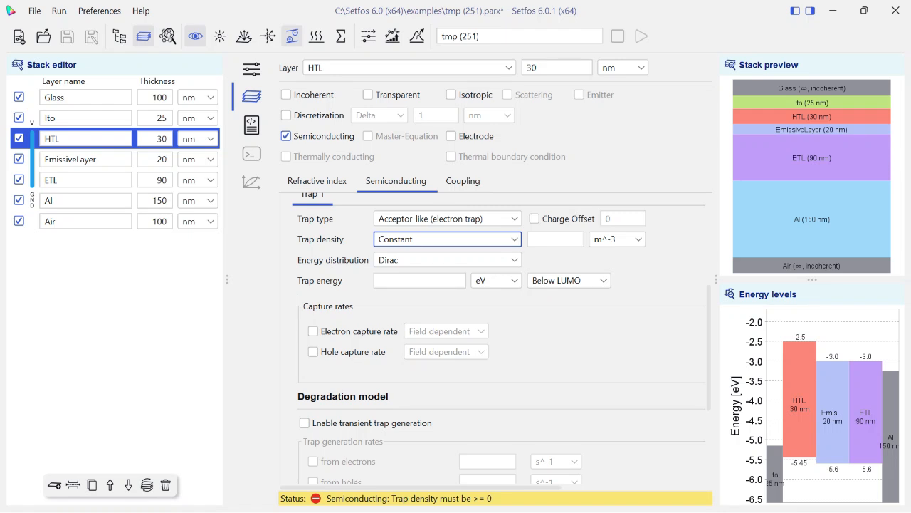
{"action": "left_click", "coordinate": [569, 281]}
{"action": "left_click", "coordinate": [569, 280]}
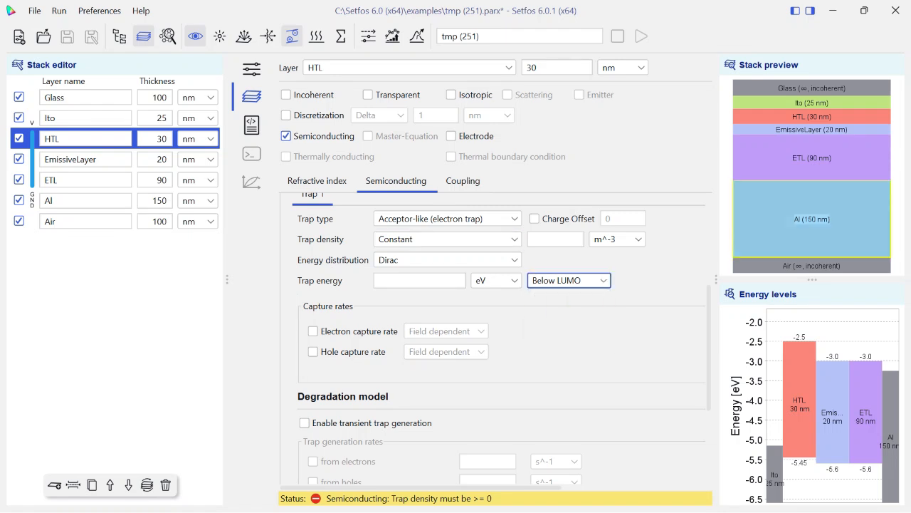
{"action": "scroll", "coordinate": [495, 335], "scroll_direction": "down", "scroll_amount": 4}
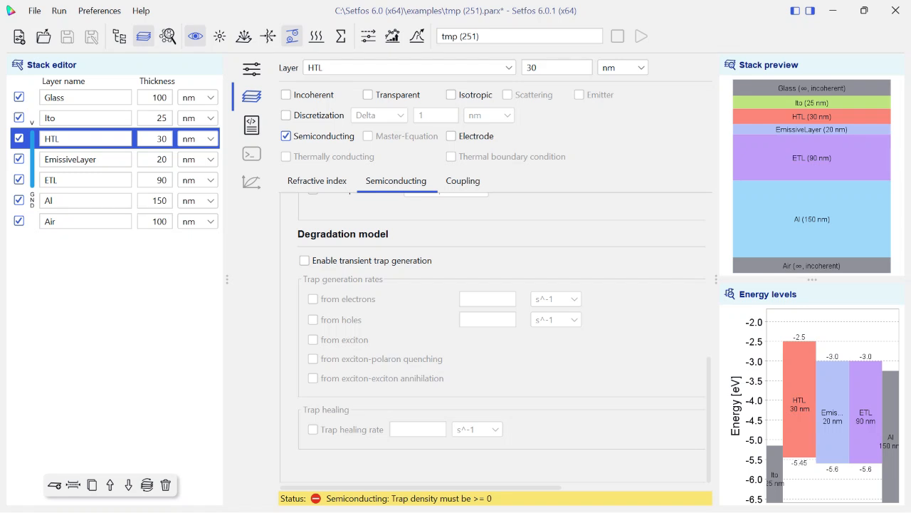
{"action": "scroll", "coordinate": [495, 335], "scroll_direction": "up", "scroll_amount": 10}
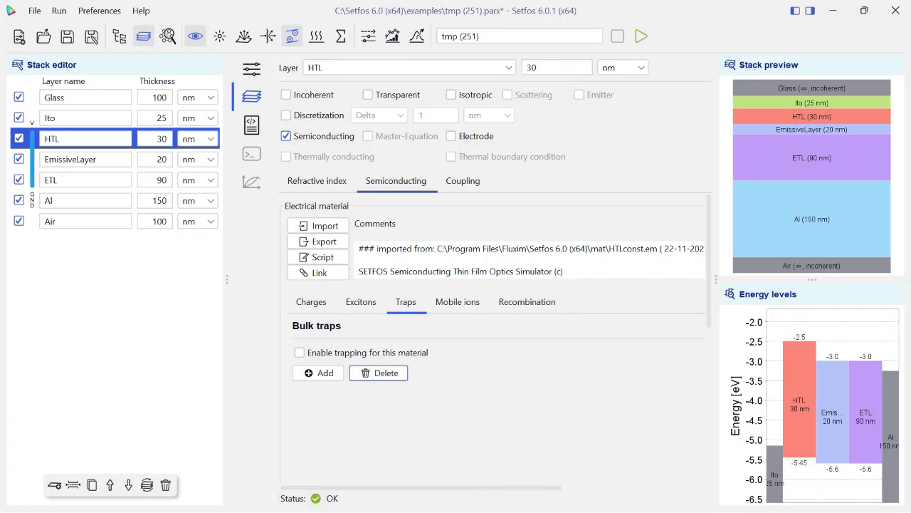
Import EML3degrad.em from the mat folder as the EmissiveLayer's electrical material.
{"action": "left_click", "coordinate": [84, 159]}
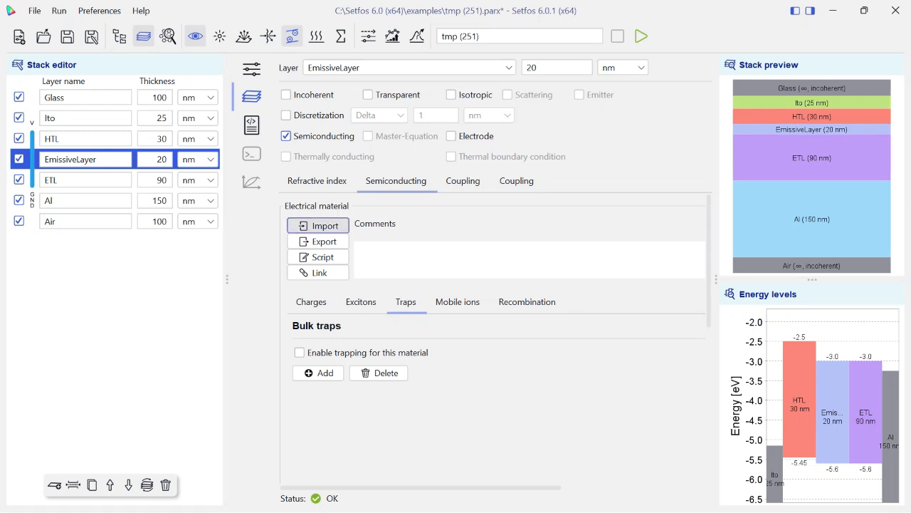
{"action": "left_click", "coordinate": [318, 225]}
{"action": "left_click", "coordinate": [390, 245]}
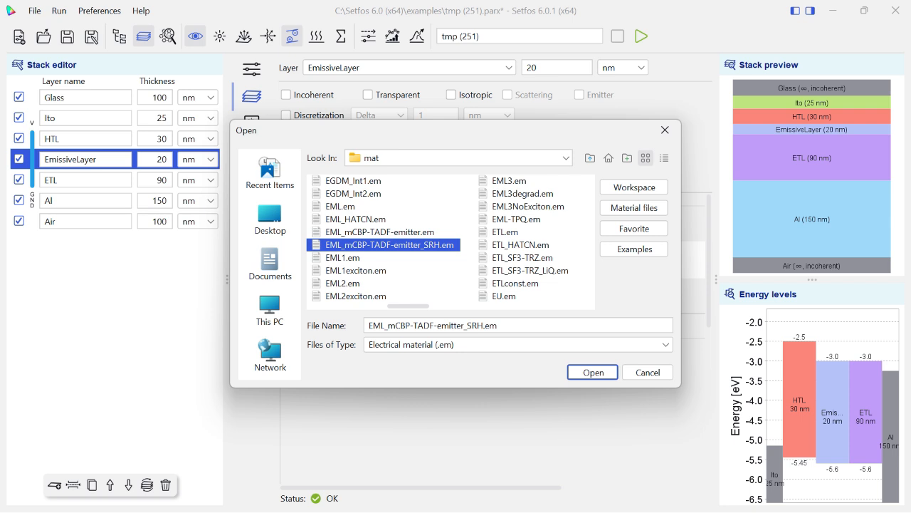
{"action": "double_click", "coordinate": [523, 193]}
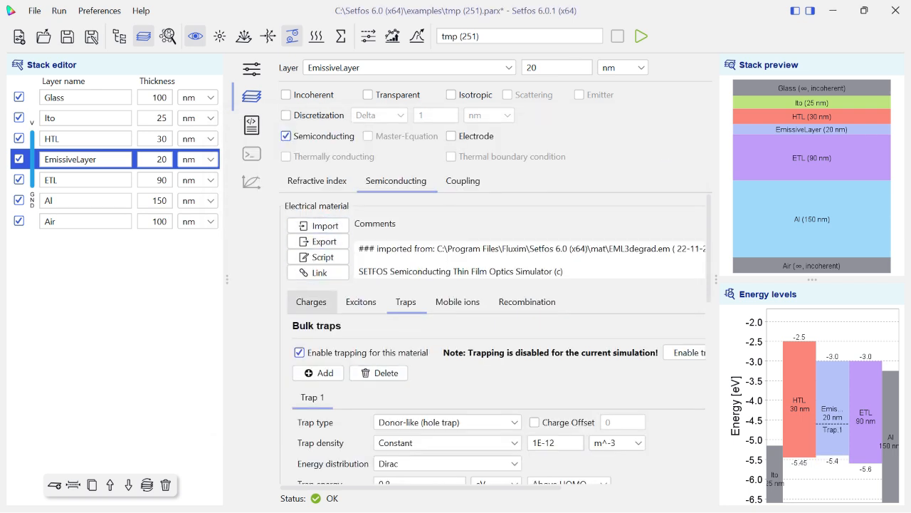
Examine the EmissiveLayer's charge settings, including energy levels, doping, mobility models, DOS types and statistics options.
{"action": "left_click", "coordinate": [312, 301]}
{"action": "scroll", "coordinate": [498, 342], "scroll_direction": "down", "scroll_amount": 5}
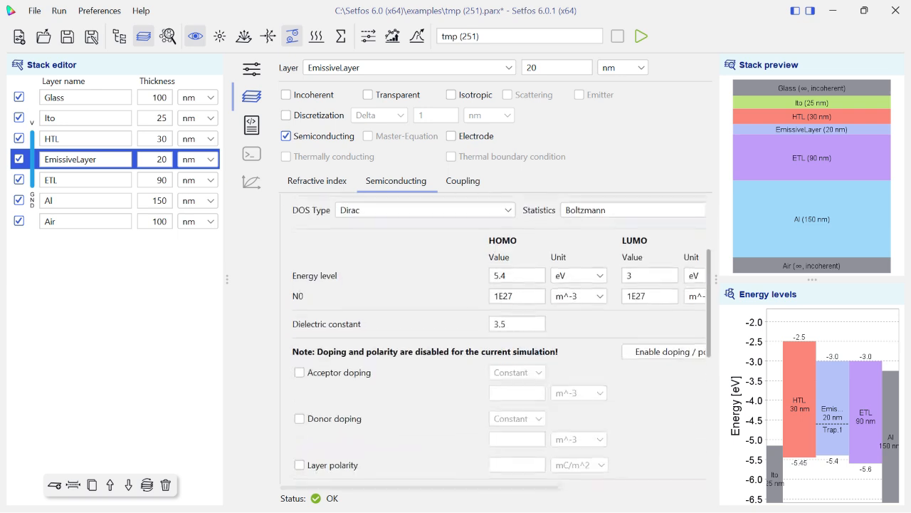
{"action": "scroll", "coordinate": [498, 342], "scroll_direction": "down", "scroll_amount": 2}
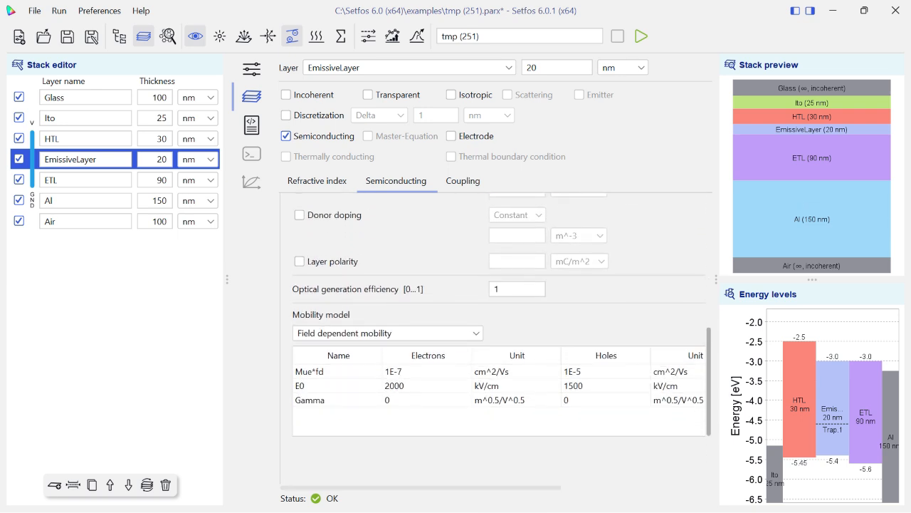
{"action": "left_click", "coordinate": [388, 333]}
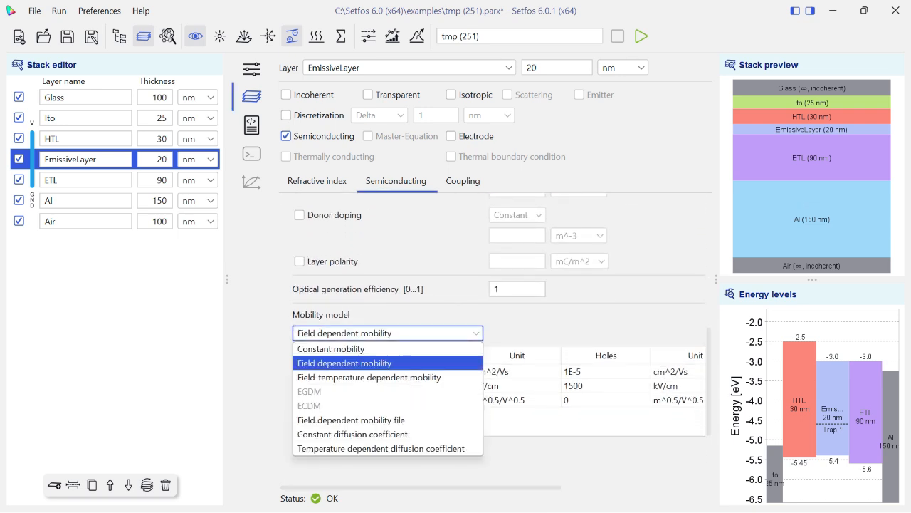
{"action": "left_click", "coordinate": [388, 363]}
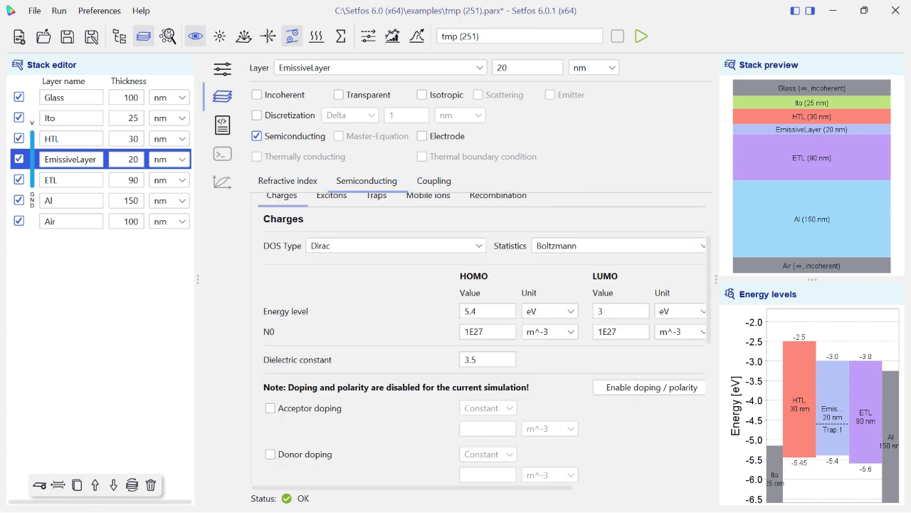
{"action": "left_click", "coordinate": [395, 246]}
{"action": "left_click", "coordinate": [328, 259]}
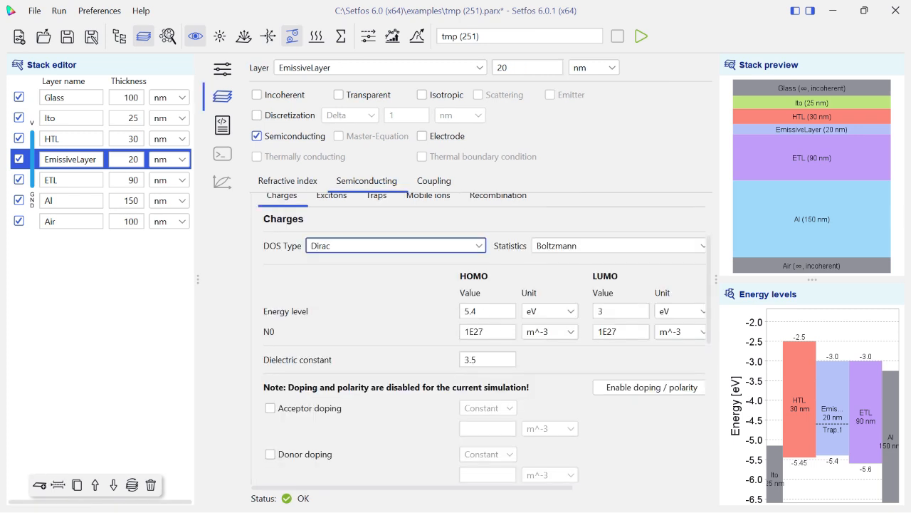
{"action": "left_click", "coordinate": [618, 245]}
{"action": "left_click", "coordinate": [598, 261]}
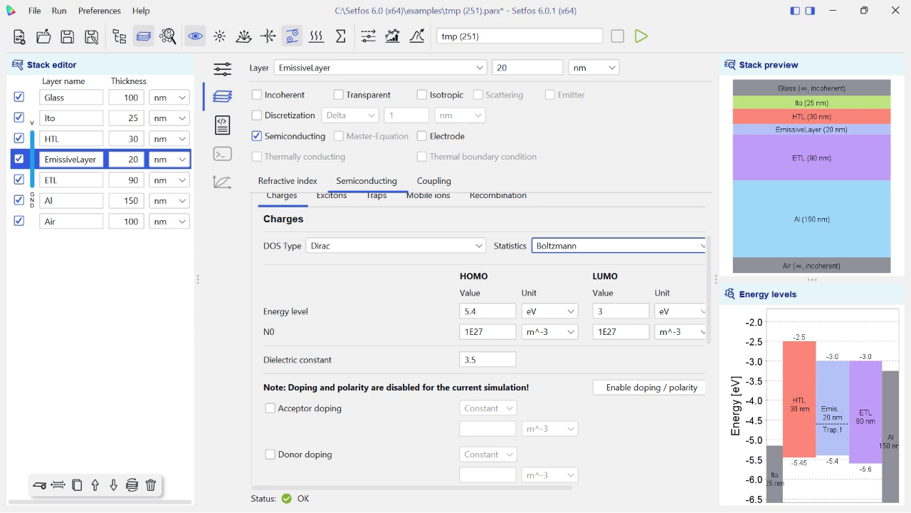
{"action": "scroll", "coordinate": [271, 377], "scroll_direction": "down", "scroll_amount": 1}
{"action": "scroll", "coordinate": [299, 342], "scroll_direction": "up", "scroll_amount": 3}
Examine the EmissiveLayer's exciton parameters, including decay rates, generation efficiency, diffusion and exciton-polaron quenching.
{"action": "left_click", "coordinate": [331, 272]}
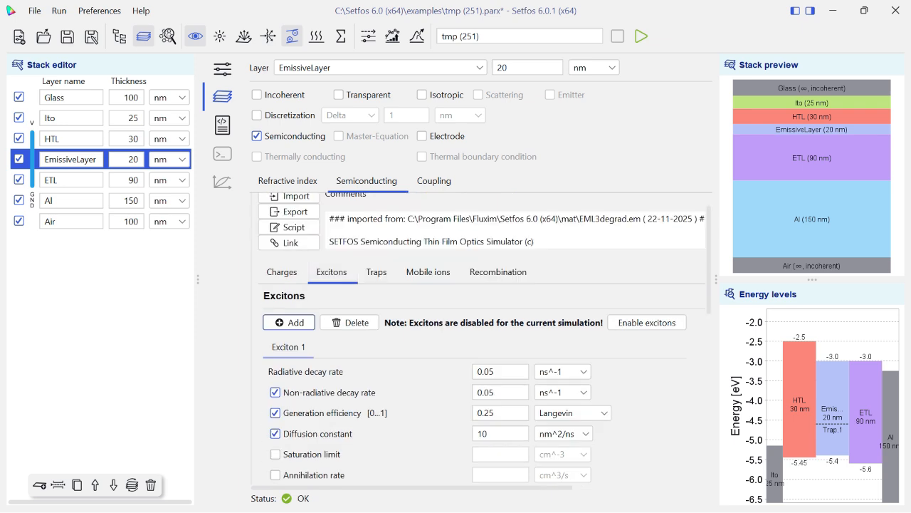
{"action": "scroll", "coordinate": [485, 338], "scroll_direction": "down", "scroll_amount": 3}
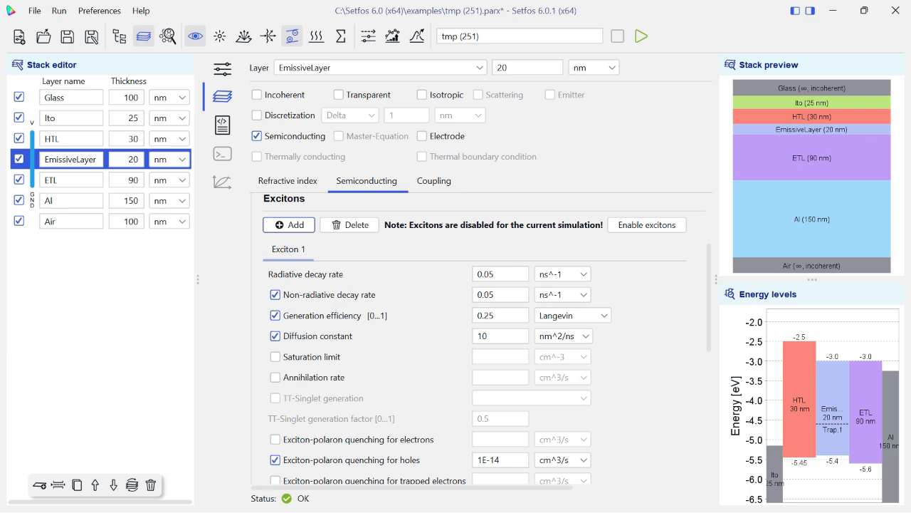
{"action": "scroll", "coordinate": [278, 300], "scroll_direction": "down", "scroll_amount": 4}
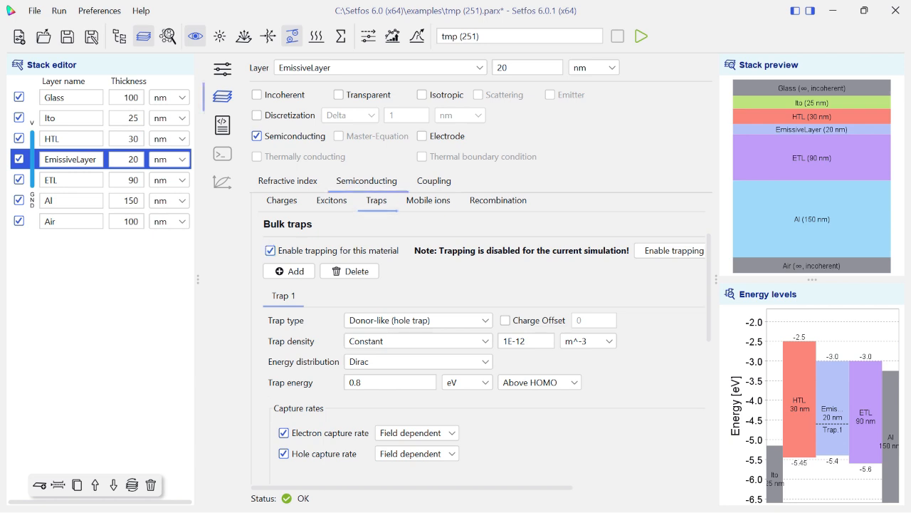
Examine the EmissiveLayer's bulk trap settings, including trap types, electron and hole capture rate models, and the degradation model.
{"action": "scroll", "coordinate": [484, 338], "scroll_direction": "down", "scroll_amount": 2}
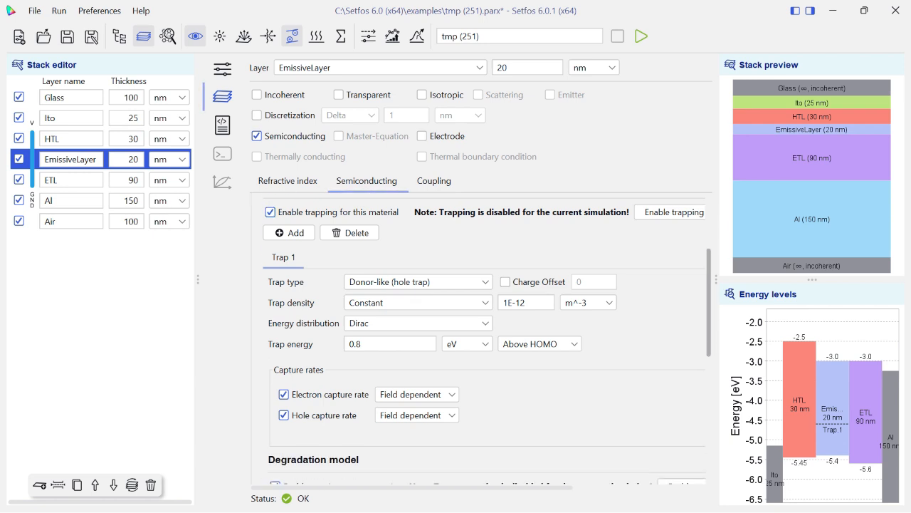
{"action": "left_click", "coordinate": [441, 252]}
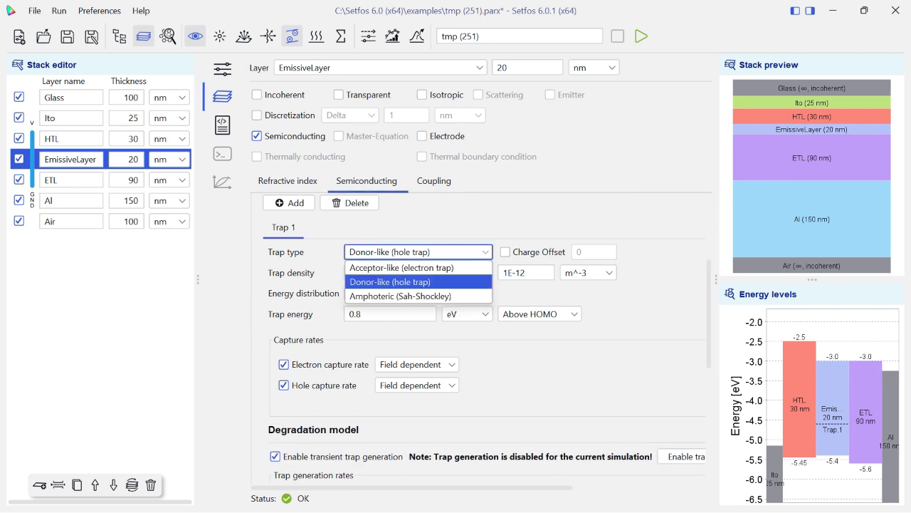
{"action": "left_click", "coordinate": [441, 252]}
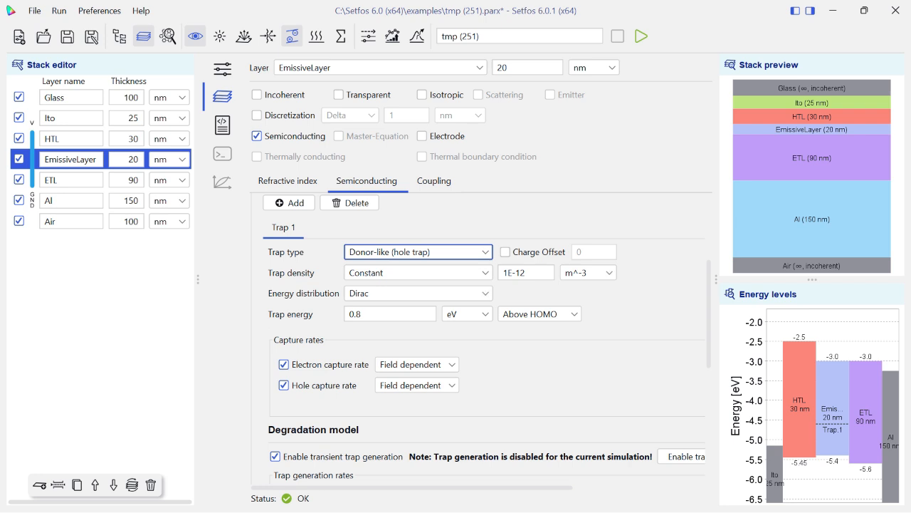
{"action": "left_click_drag", "start_coordinate": [709, 313], "coordinate": [709, 362]}
{"action": "left_click", "coordinate": [417, 239]}
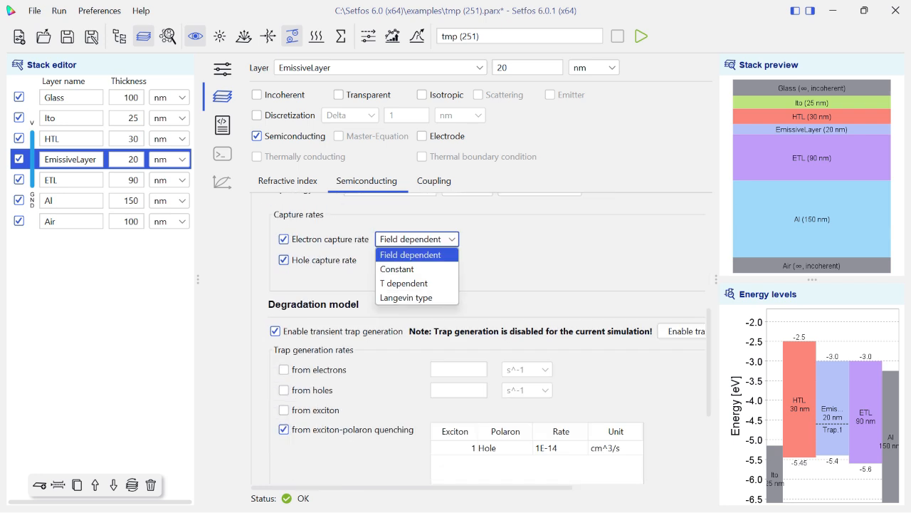
{"action": "left_click", "coordinate": [417, 254]}
{"action": "left_click", "coordinate": [417, 260]}
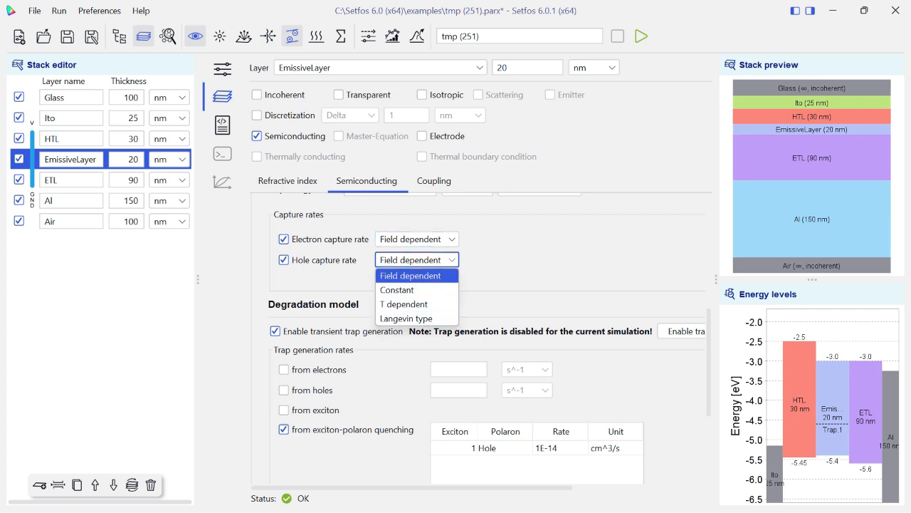
{"action": "left_click", "coordinate": [417, 275]}
{"action": "scroll", "coordinate": [477, 342], "scroll_direction": "down", "scroll_amount": 1}
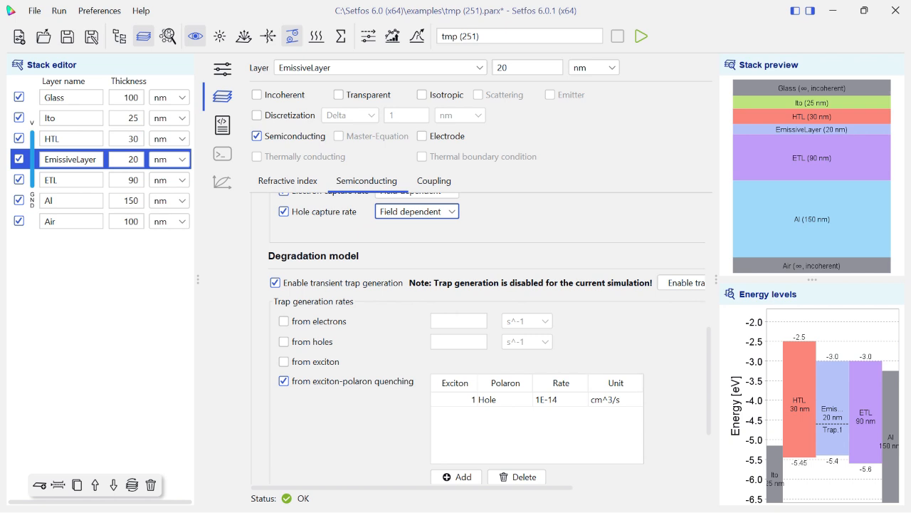
{"action": "left_click_drag", "start_coordinate": [709, 380], "coordinate": [709, 306]}
Examine the EmissiveLayer's mobile ion settings and the available bulk recombination models.
{"action": "left_click", "coordinate": [427, 302]}
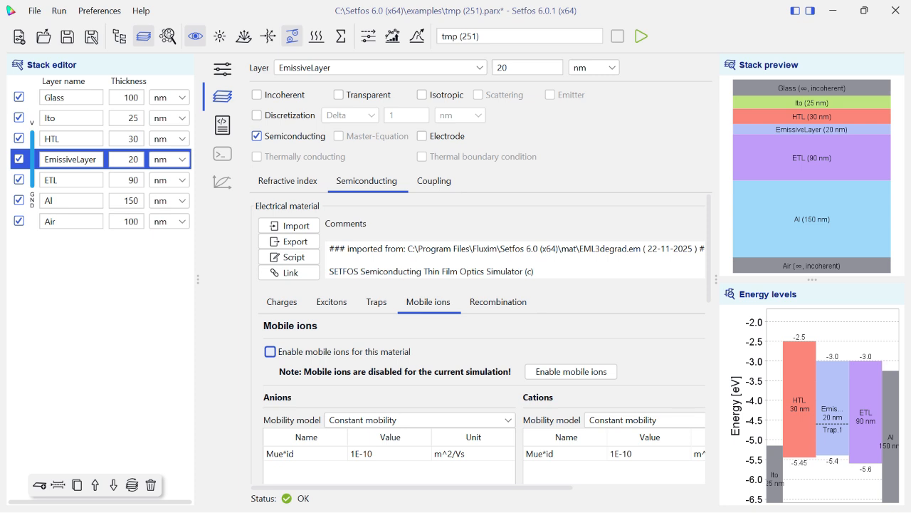
{"action": "left_click", "coordinate": [498, 302]}
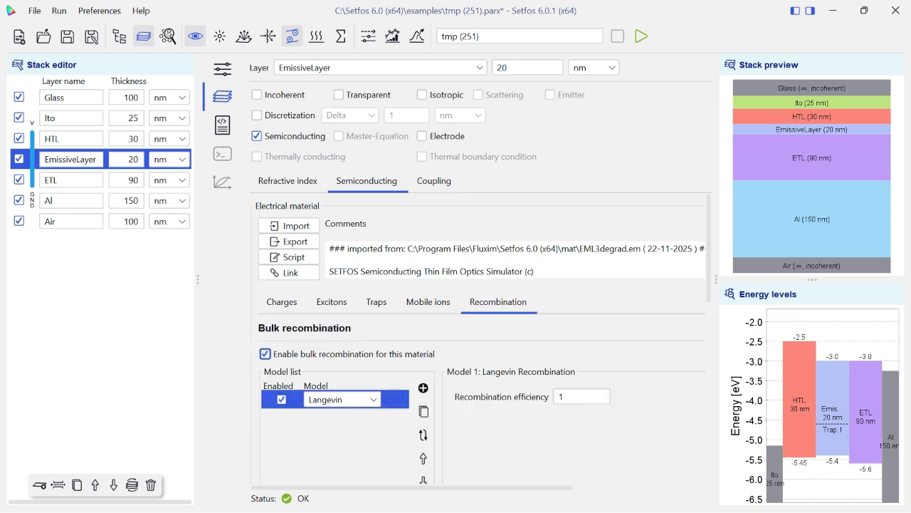
{"action": "left_click", "coordinate": [342, 400]}
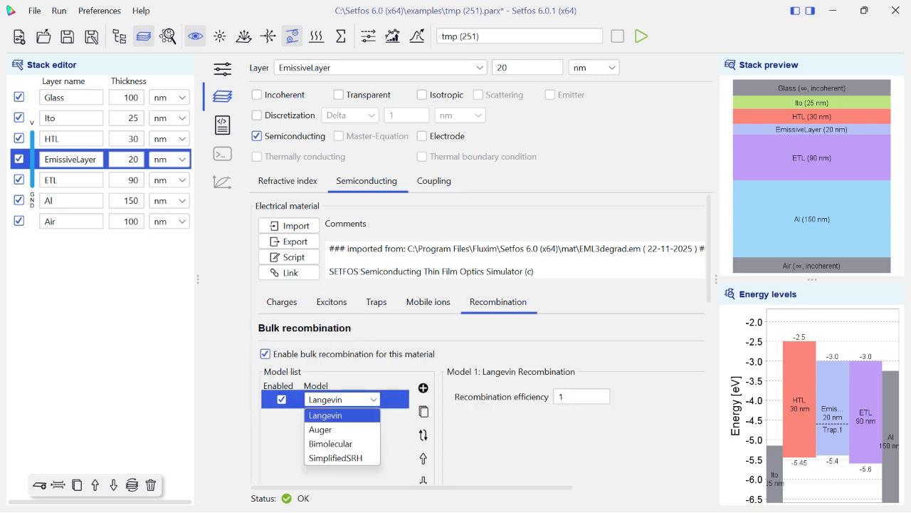
Import ETLconst.em from the mat folder as the ETL layer's electrical material.
{"action": "left_click", "coordinate": [70, 180]}
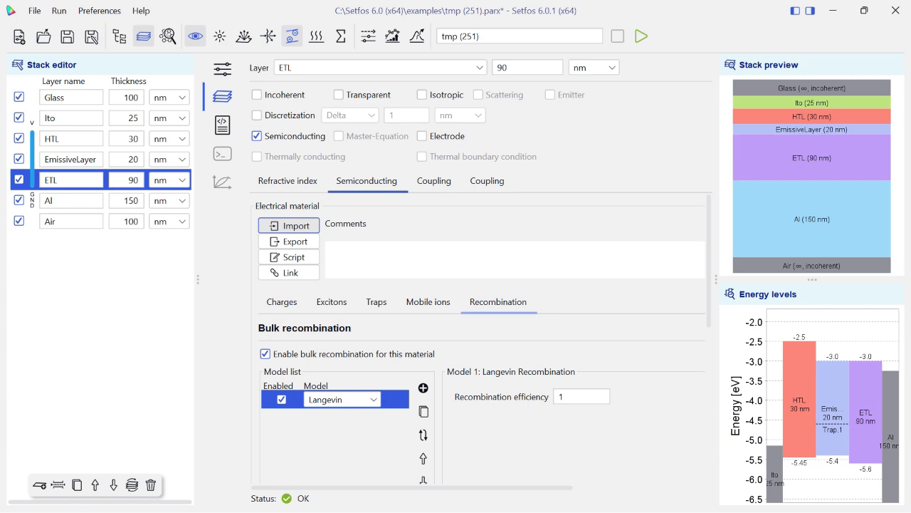
{"action": "left_click", "coordinate": [288, 225]}
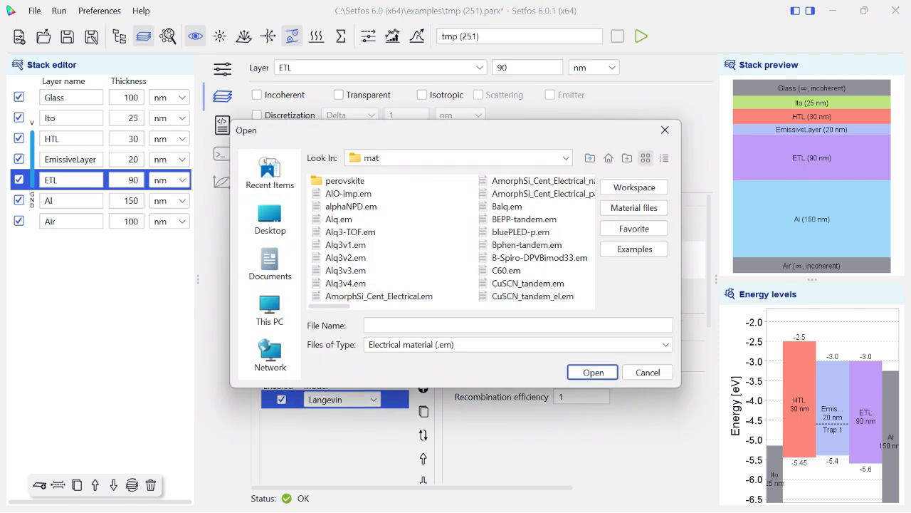
{"action": "key", "text": "e"}
{"action": "key", "text": "Right"}
{"action": "key", "text": "Right"}
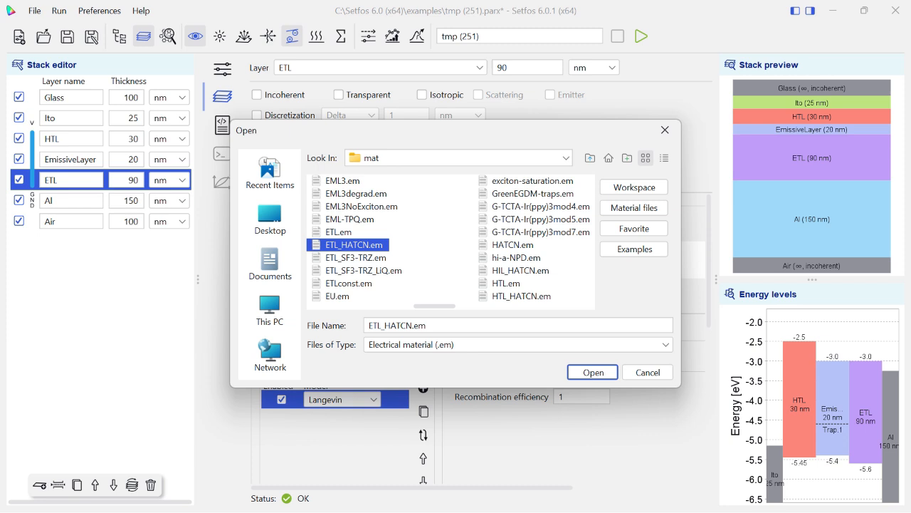
{"action": "key", "text": "Down"}
{"action": "key", "text": "Down"}
{"action": "key", "text": "Down"}
{"action": "key", "text": "Return"}
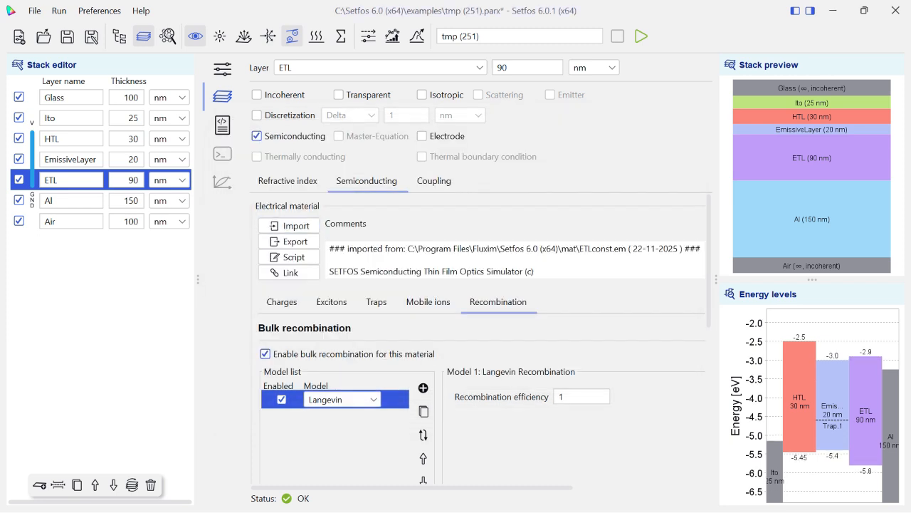
Examine the ETL layer's charge, mobility, exciton, trap, mobile ion and bulk recombination settings.
{"action": "left_click", "coordinate": [282, 302]}
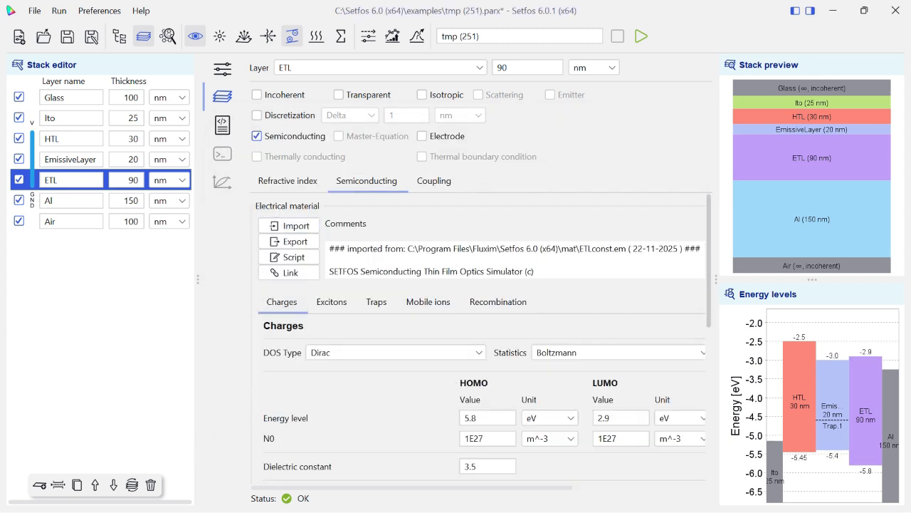
{"action": "scroll", "coordinate": [483, 338], "scroll_direction": "down", "scroll_amount": 5}
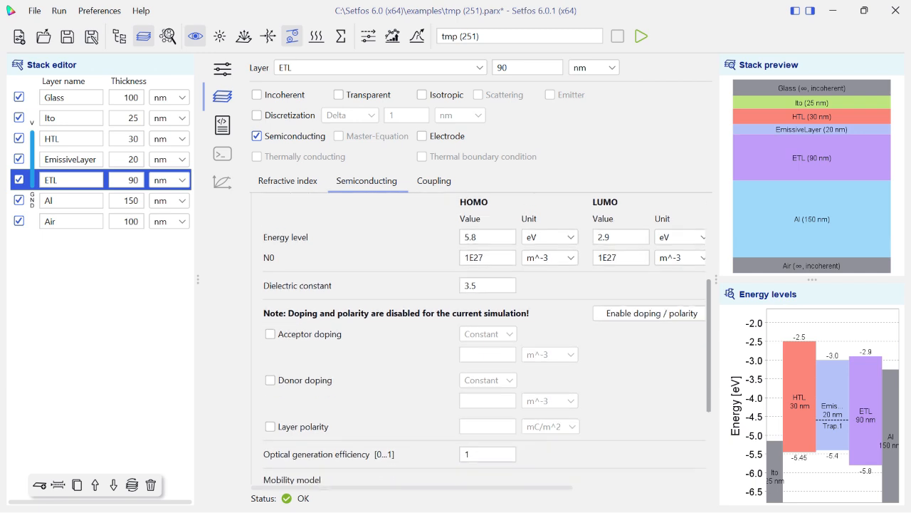
{"action": "scroll", "coordinate": [483, 338], "scroll_direction": "down", "scroll_amount": 4}
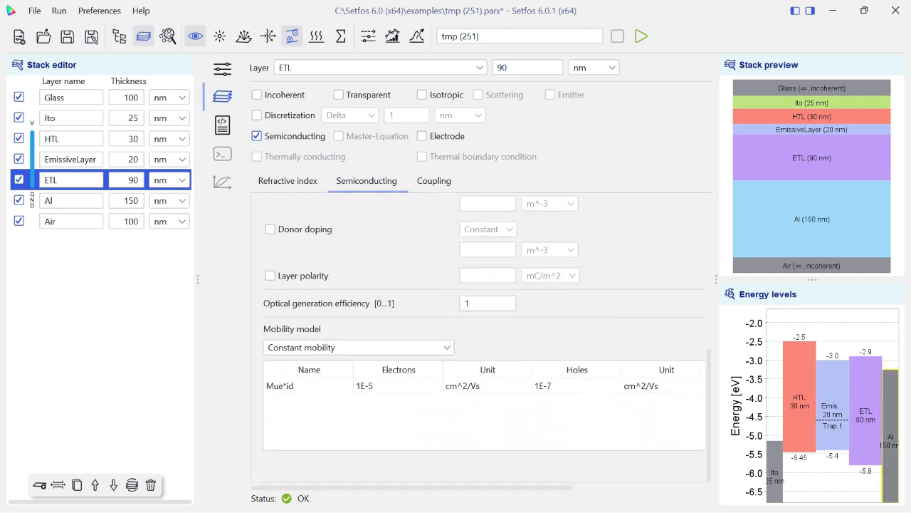
{"action": "scroll", "coordinate": [482, 338], "scroll_direction": "up", "scroll_amount": 3}
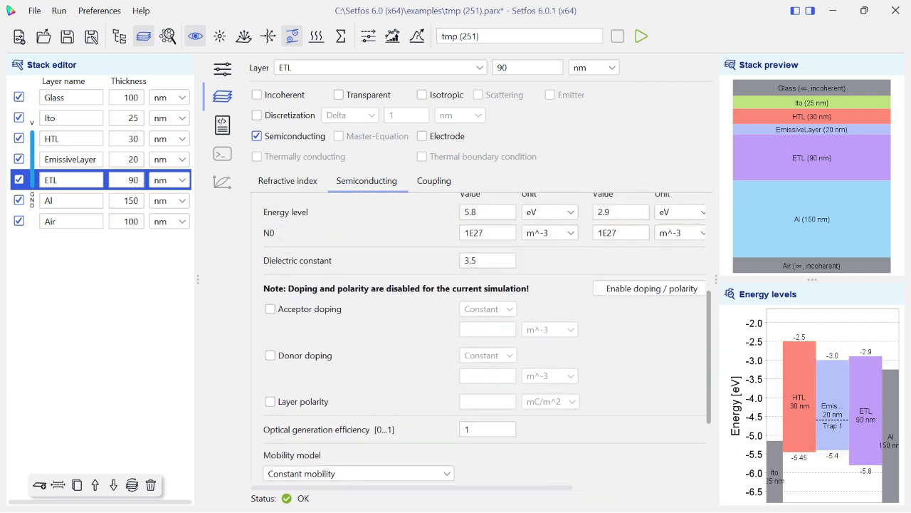
{"action": "scroll", "coordinate": [483, 338], "scroll_direction": "up", "scroll_amount": 4}
{"action": "left_click", "coordinate": [331, 301]}
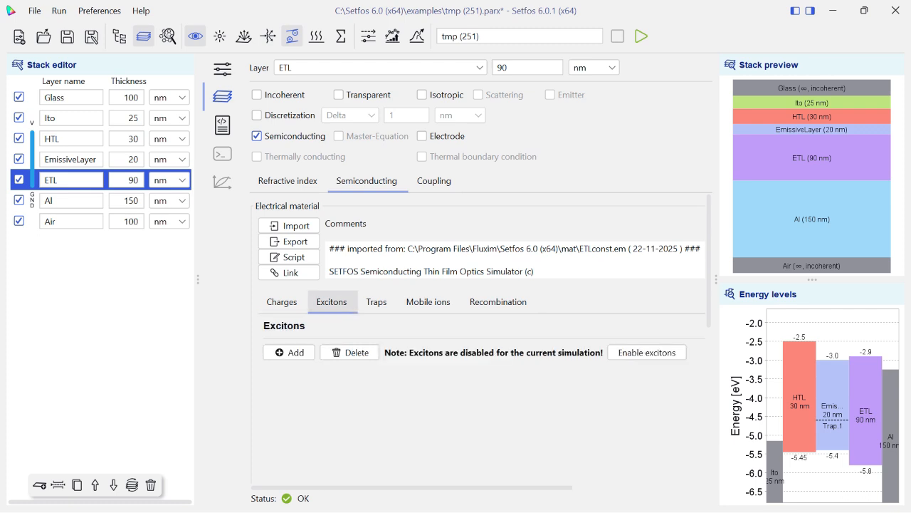
{"action": "left_click", "coordinate": [376, 301]}
{"action": "left_click", "coordinate": [428, 301]}
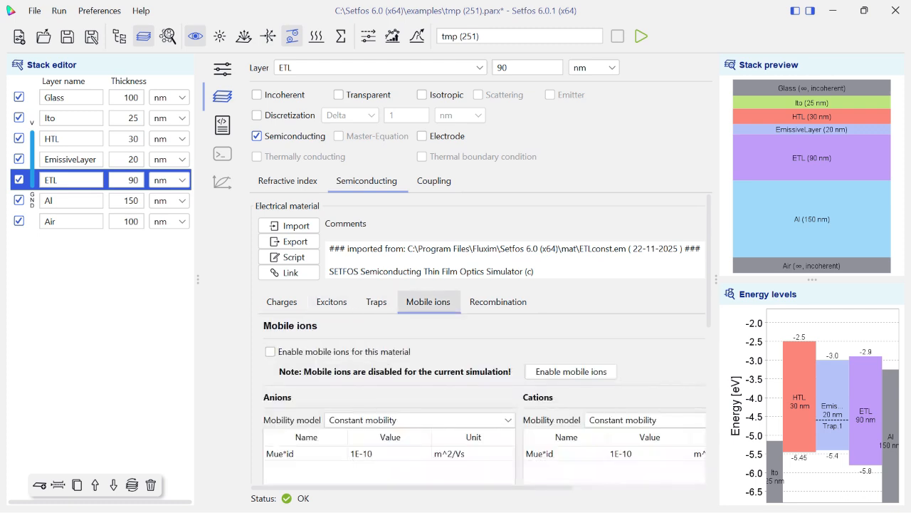
{"action": "left_click", "coordinate": [498, 302]}
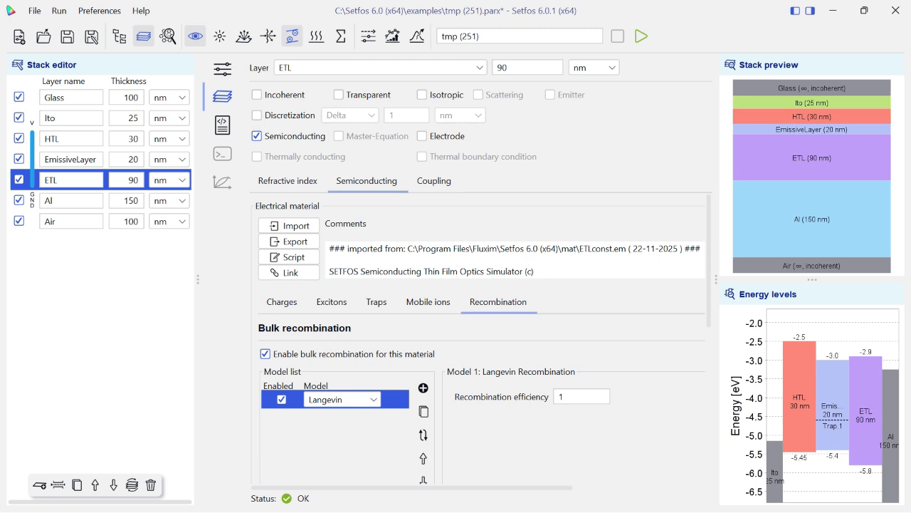
Review the electro-thermal simulation modes, including AC (Impedance), and set the mode to Transient.
{"action": "left_click", "coordinate": [222, 69]}
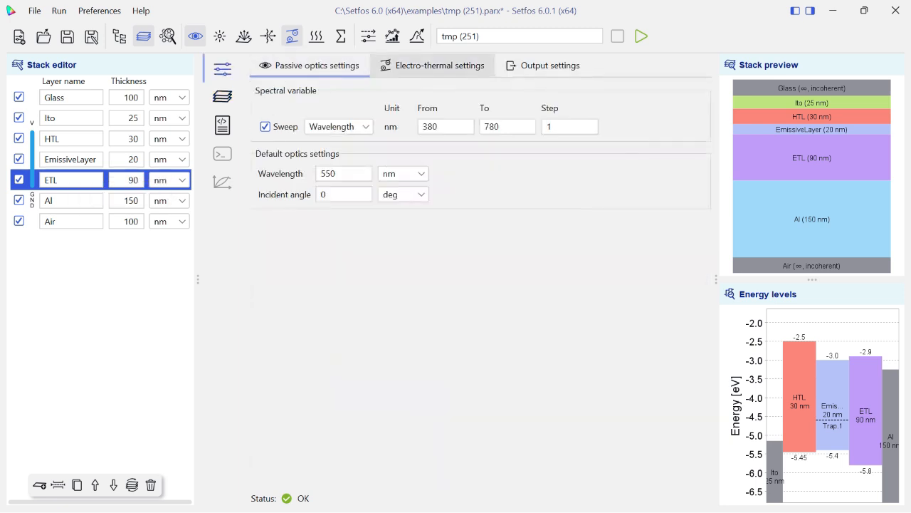
{"action": "left_click", "coordinate": [432, 65]}
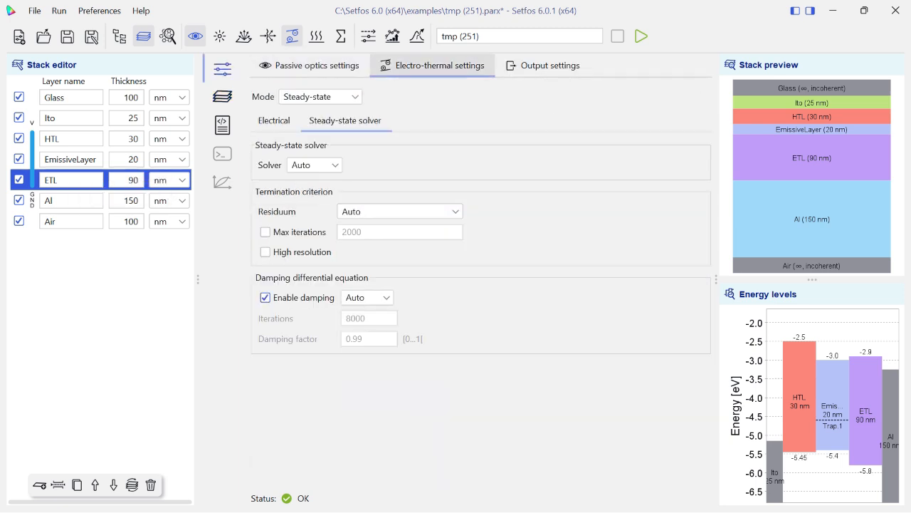
{"action": "left_click", "coordinate": [321, 96]}
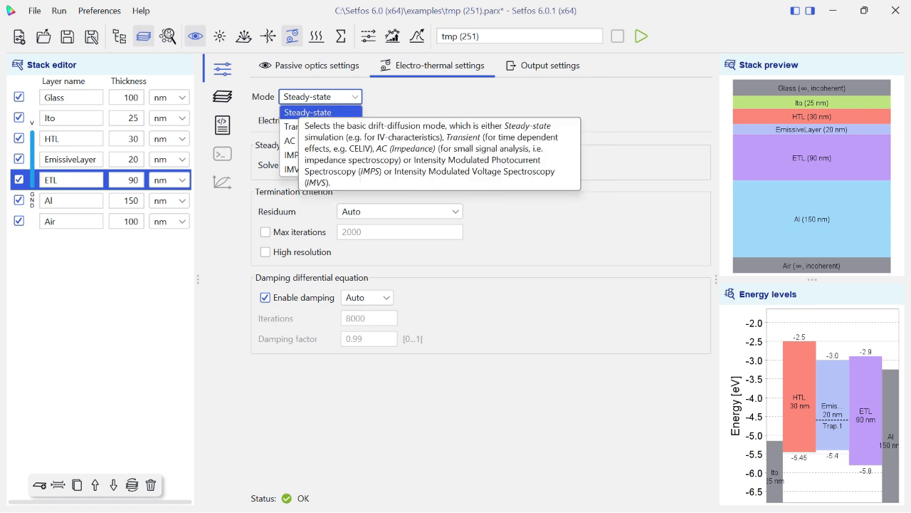
{"action": "left_click", "coordinate": [298, 126]}
{"action": "left_click", "coordinate": [300, 98]}
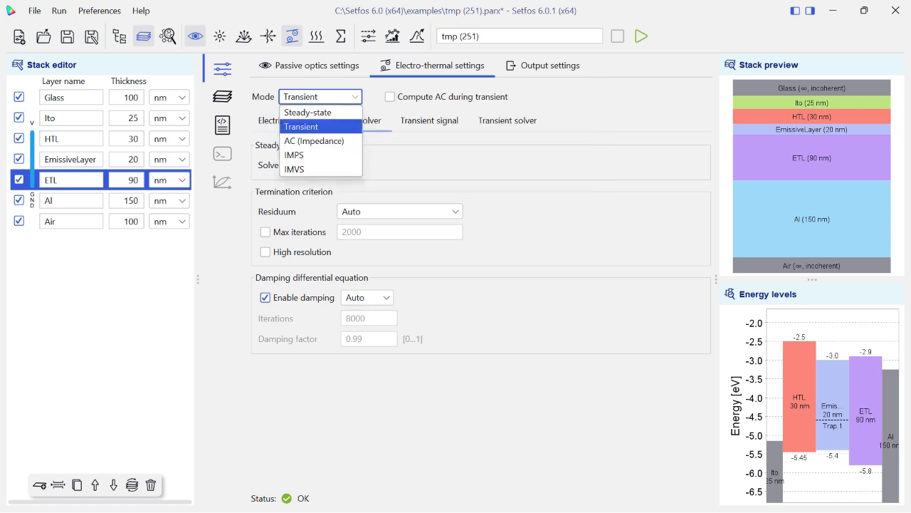
{"action": "left_click", "coordinate": [309, 141]}
{"action": "left_click", "coordinate": [318, 97]}
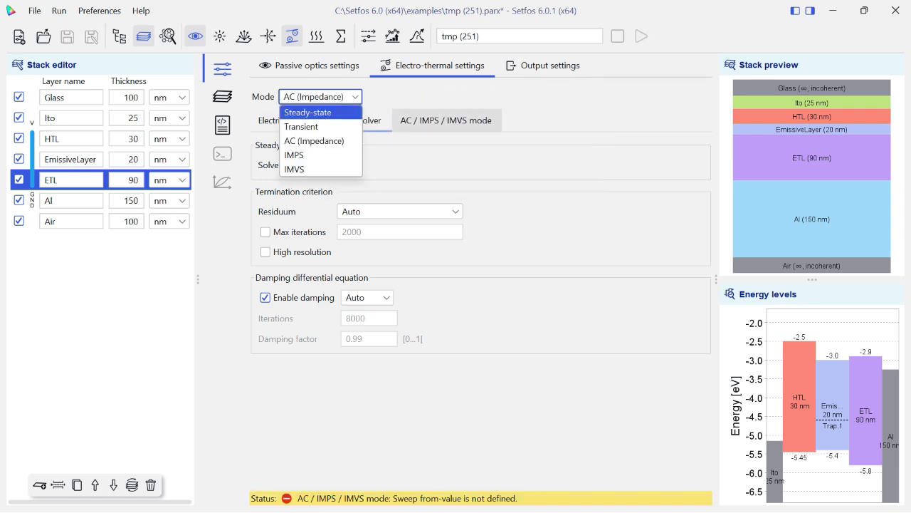
{"action": "left_click", "coordinate": [440, 121]}
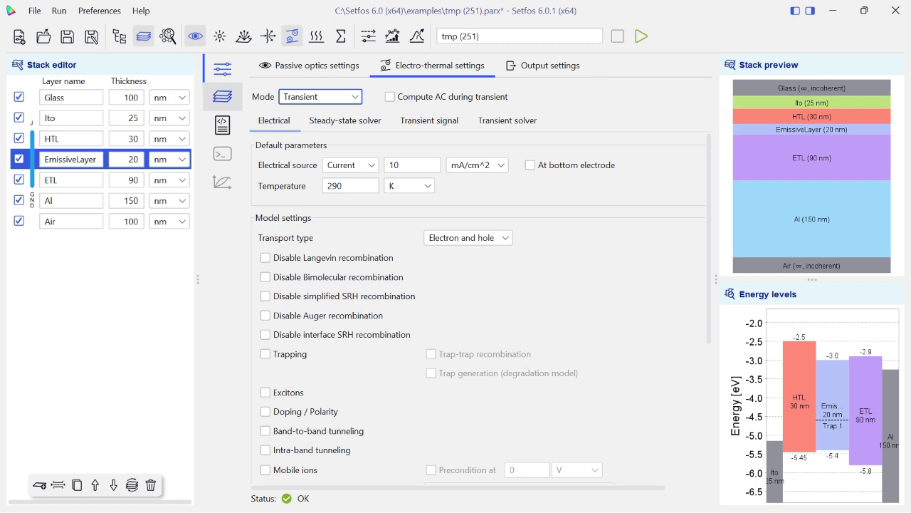
Check the EmissiveLayer's electrical material, and enable Trapping with Trap generation (degradation model) and Excitons in the electrical model settings.
{"action": "left_click", "coordinate": [222, 96]}
{"action": "left_click", "coordinate": [367, 180]}
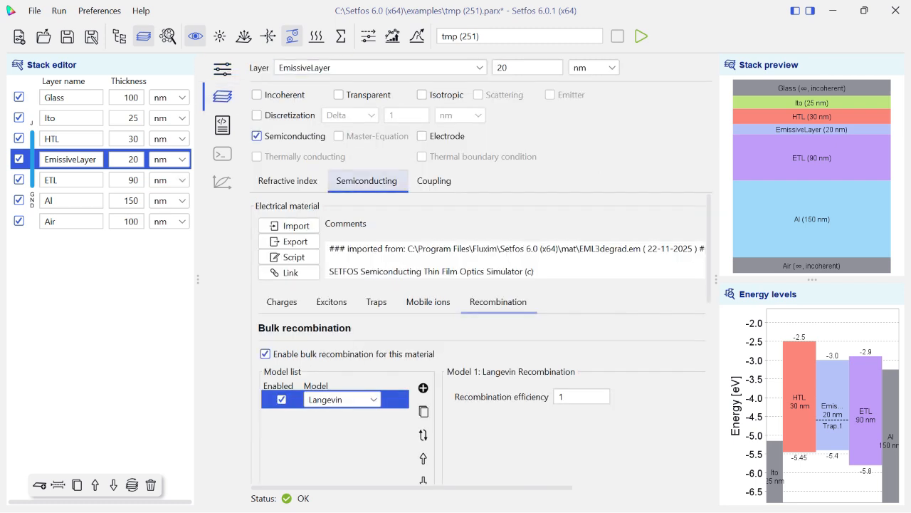
{"action": "left_click", "coordinate": [222, 69]}
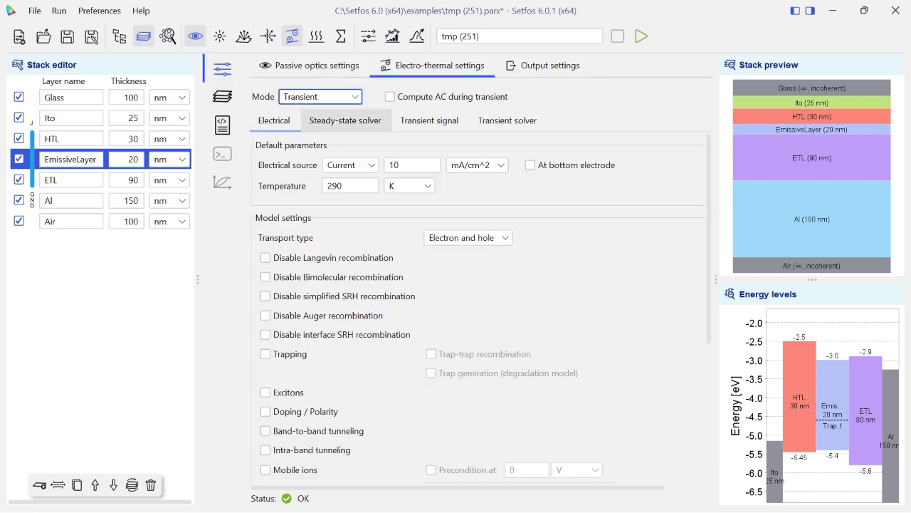
{"action": "left_click", "coordinate": [265, 354]}
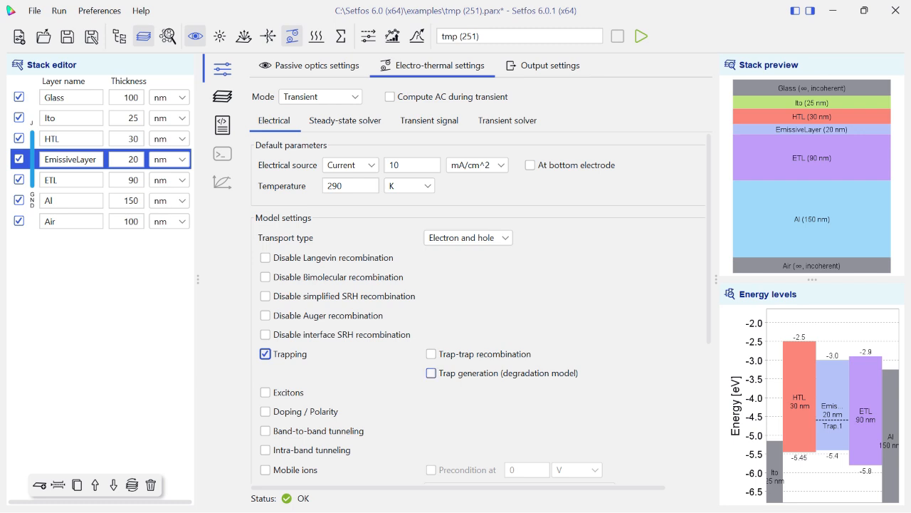
{"action": "left_click", "coordinate": [431, 373]}
{"action": "scroll", "coordinate": [430, 363], "scroll_direction": "down", "scroll_amount": 1}
{"action": "left_click", "coordinate": [264, 366]}
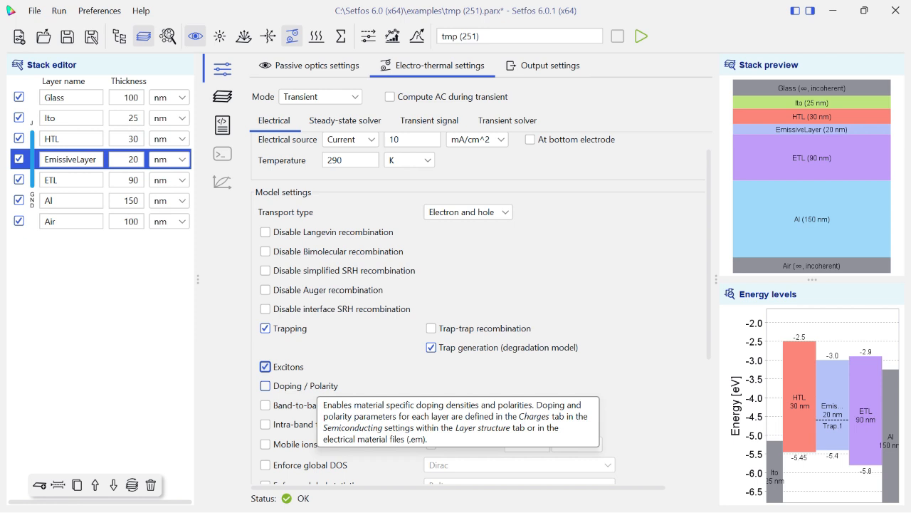
Select Current as the default electrical source and review the remaining model and electrical circuit settings.
{"action": "scroll", "coordinate": [265, 385], "scroll_direction": "up", "scroll_amount": 1}
{"action": "left_click", "coordinate": [350, 165]}
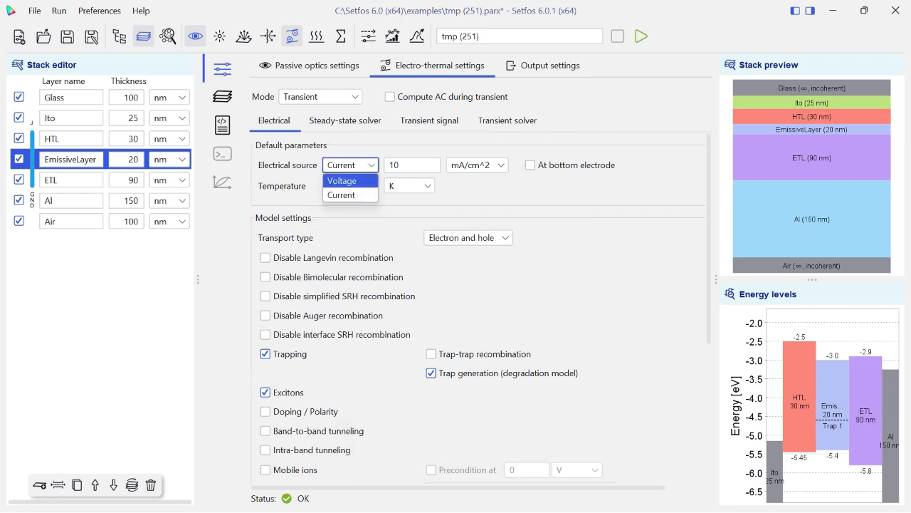
{"action": "left_click", "coordinate": [349, 194]}
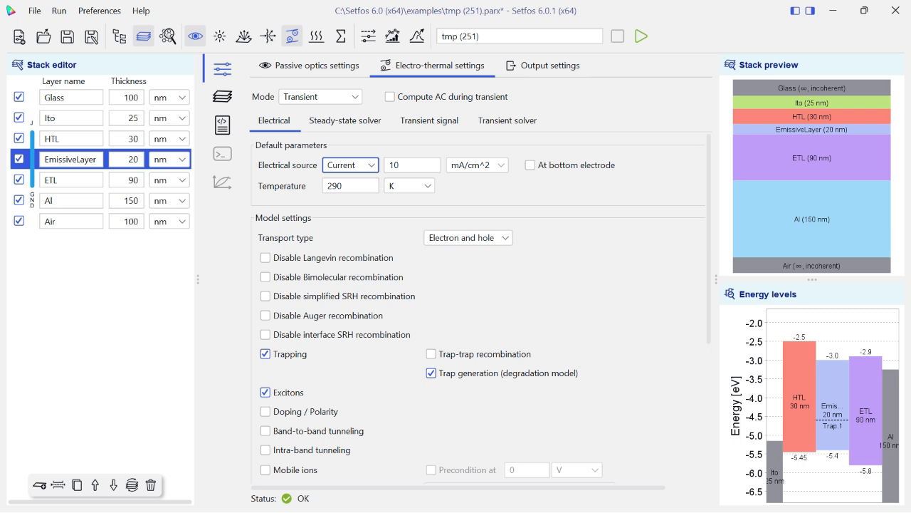
{"action": "scroll", "coordinate": [482, 306], "scroll_direction": "down", "scroll_amount": 9}
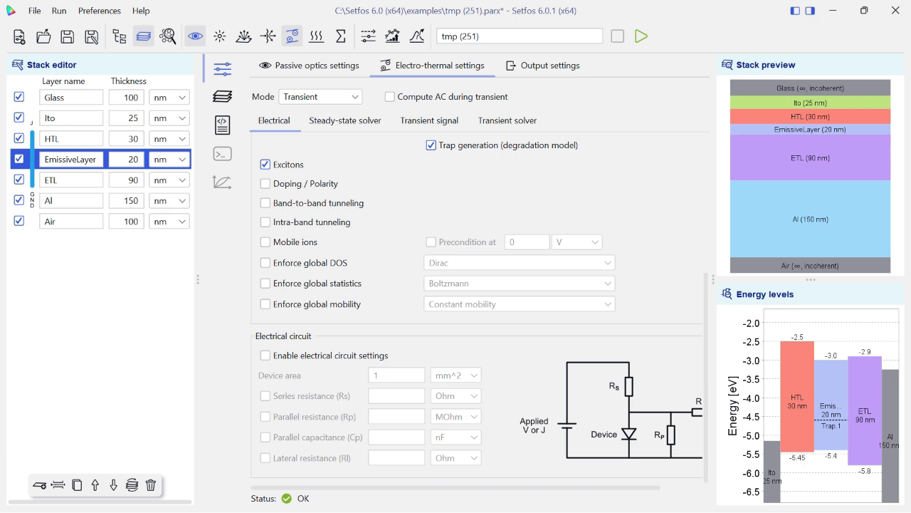
{"action": "scroll", "coordinate": [479, 310], "scroll_direction": "up", "scroll_amount": 9}
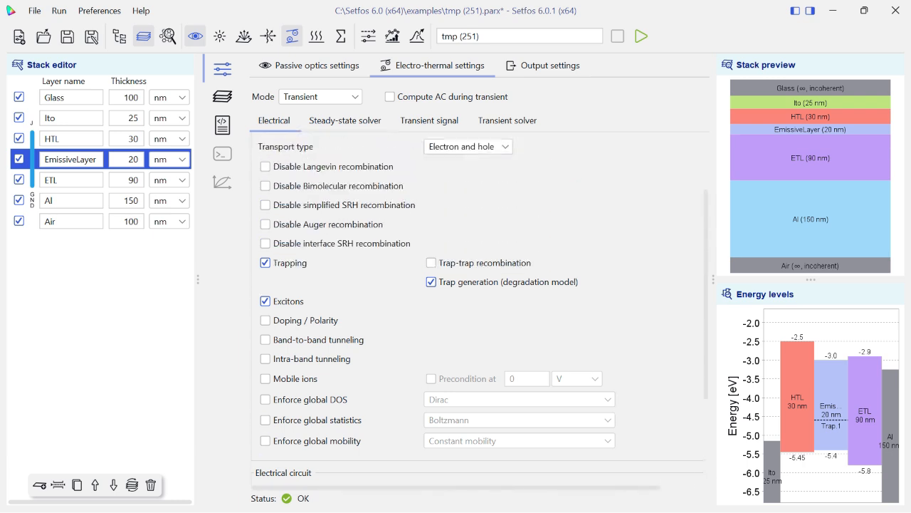
Set the transient signal's constant segment to a Current source with a level of 10 mA/cm^2 and fill in its duration.
{"action": "left_click", "coordinate": [429, 120]}
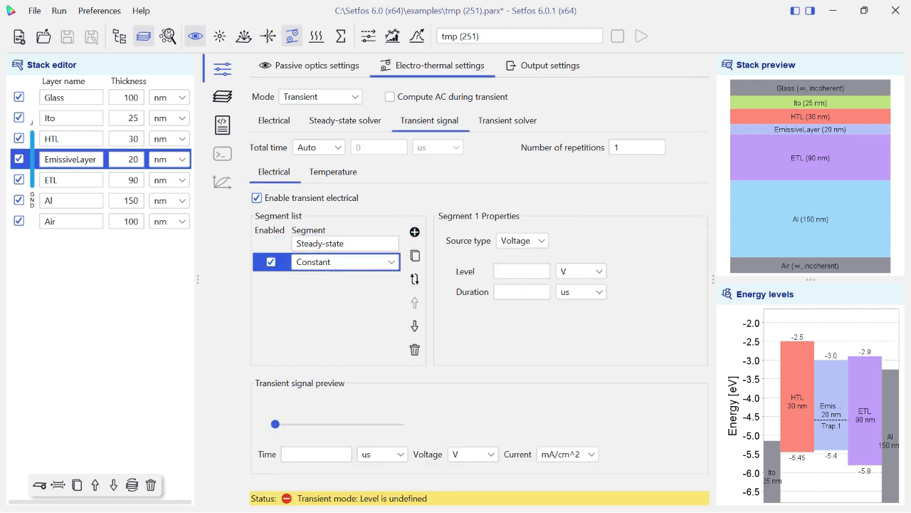
{"action": "left_click", "coordinate": [522, 241]}
{"action": "left_click", "coordinate": [519, 276]}
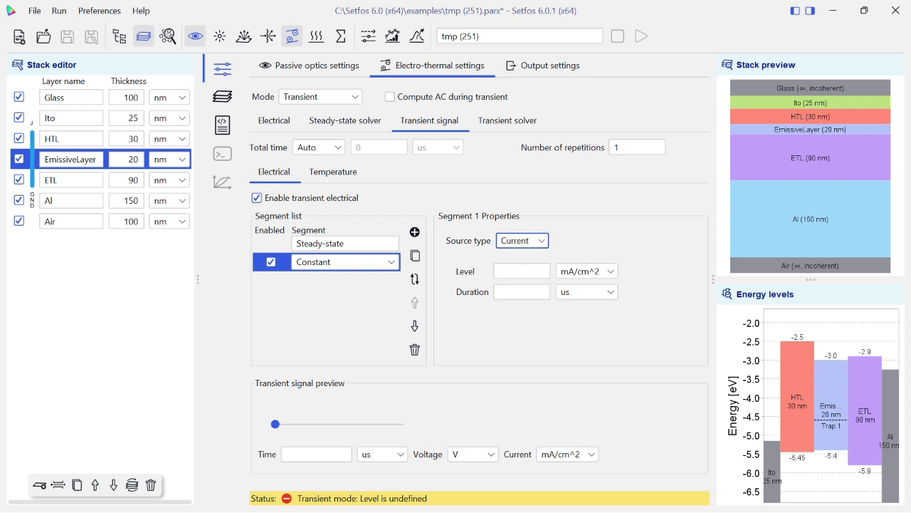
{"action": "left_click", "coordinate": [522, 271]}
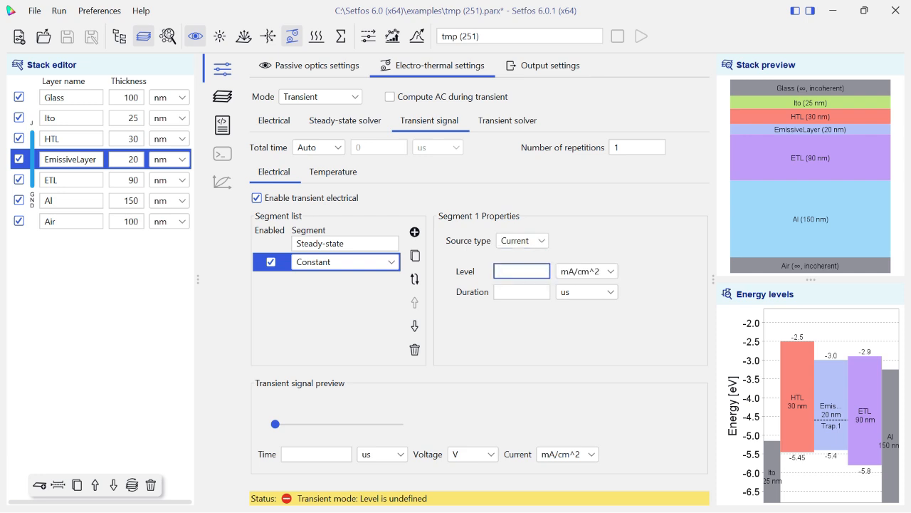
{"action": "type", "text": "10"}
{"action": "left_click", "coordinate": [522, 292]}
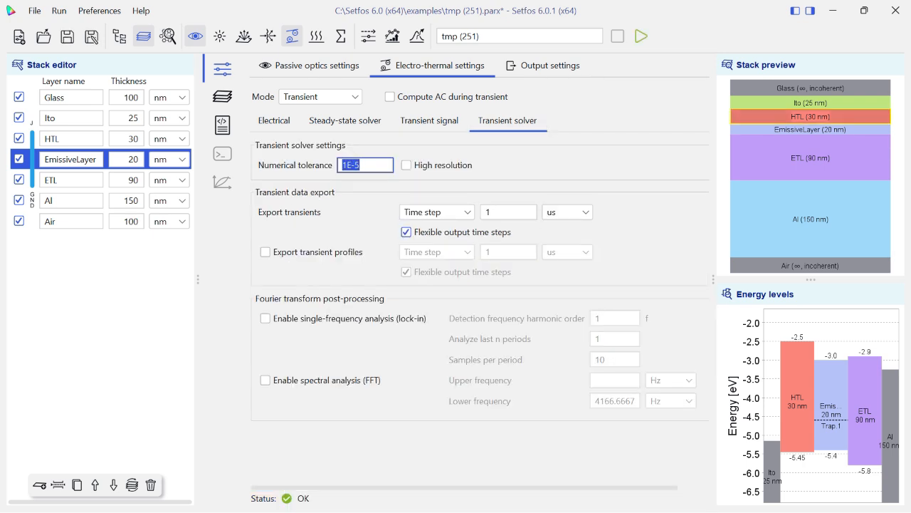
Set the transient solver's numerical tolerance to 1E-4 and export transients with a log time step of 1 ms.
{"action": "left_click", "coordinate": [365, 165]}
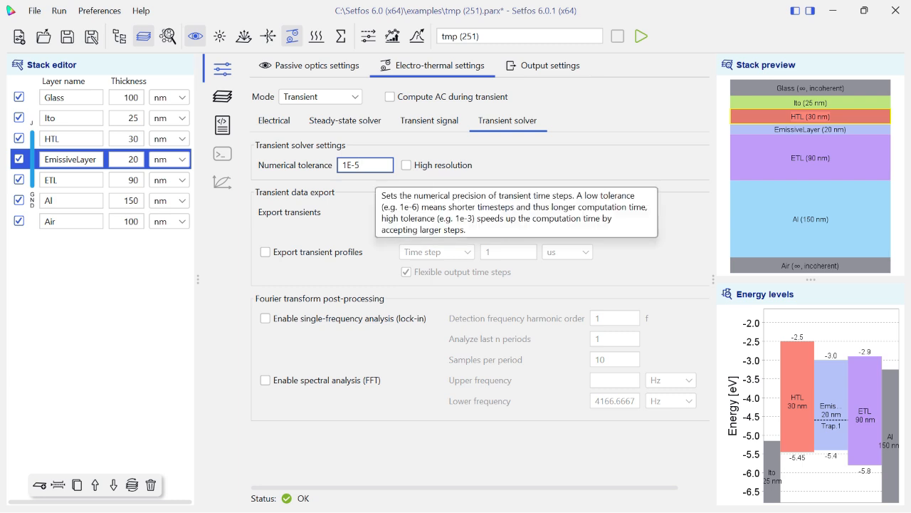
{"action": "key", "text": "BackSpace"}
{"action": "type", "text": "4"}
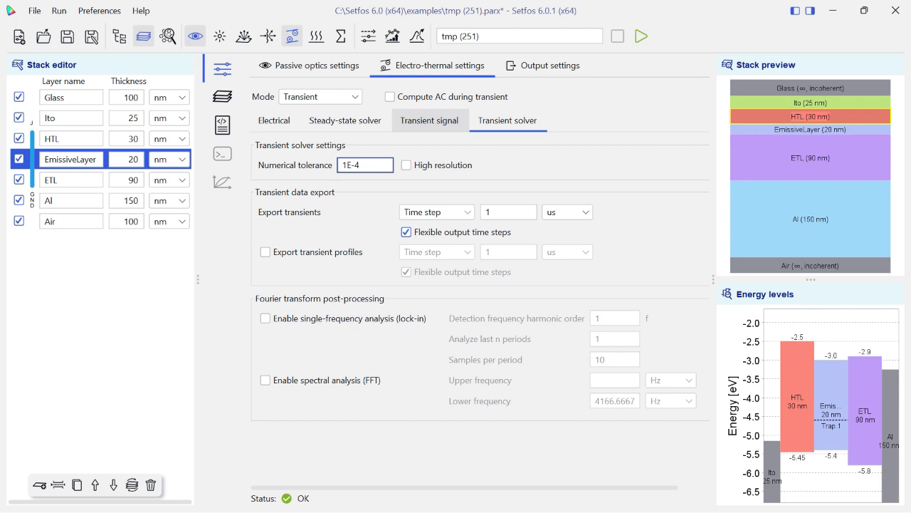
{"action": "left_click", "coordinate": [436, 211]}
{"action": "left_click", "coordinate": [428, 240]}
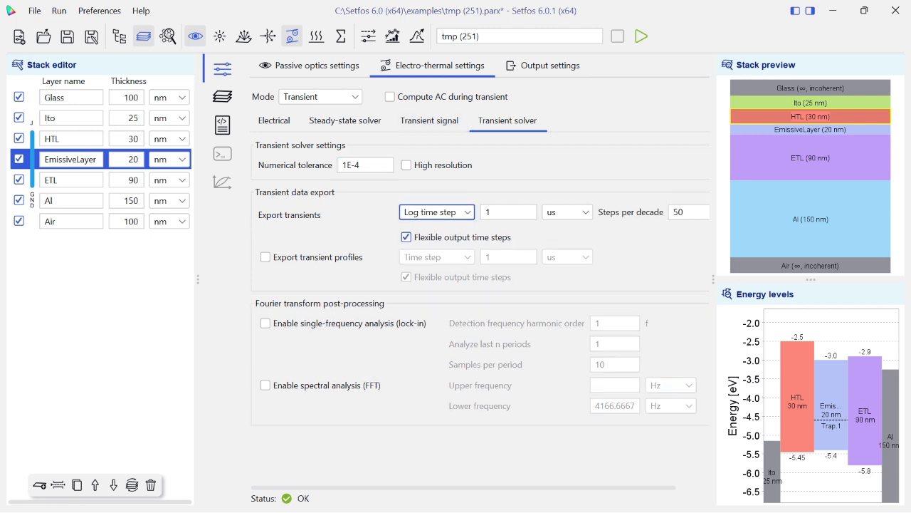
{"action": "left_click", "coordinate": [567, 212]}
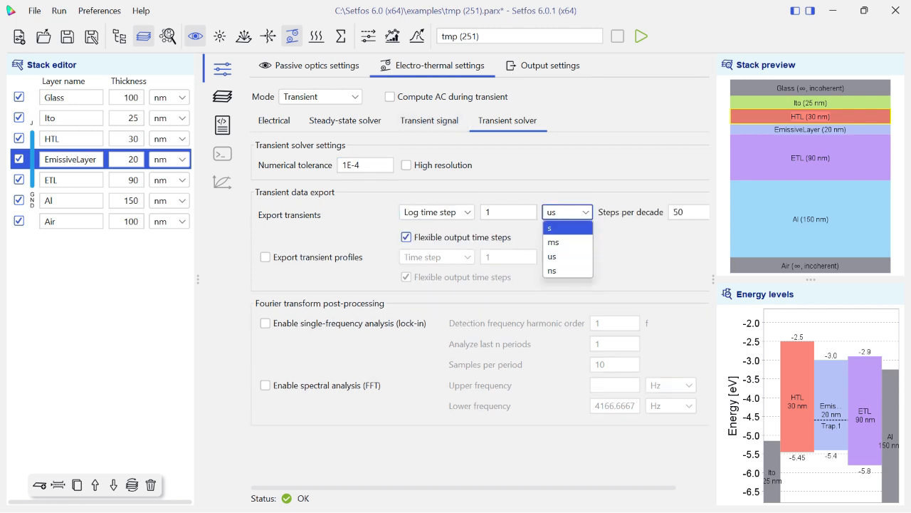
{"action": "left_click", "coordinate": [559, 240]}
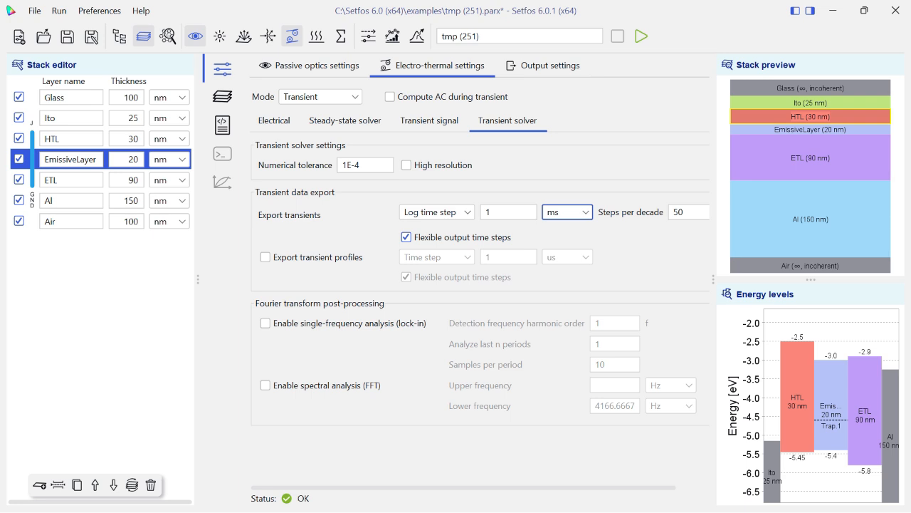
Enable the export of transient profiles with a log time step of 1 s.
{"action": "left_click", "coordinate": [266, 257]}
{"action": "left_click", "coordinate": [436, 257]}
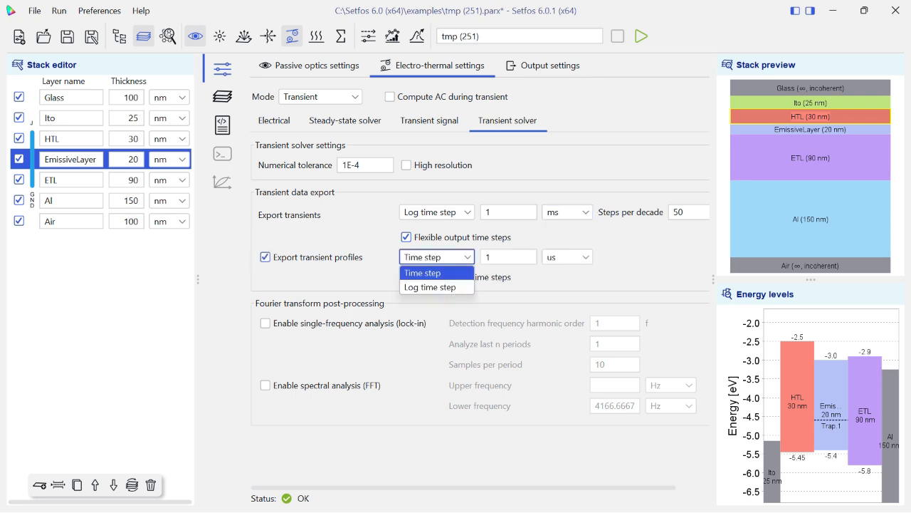
{"action": "left_click", "coordinate": [429, 287]}
{"action": "left_click", "coordinate": [566, 257]}
{"action": "left_click", "coordinate": [563, 271]}
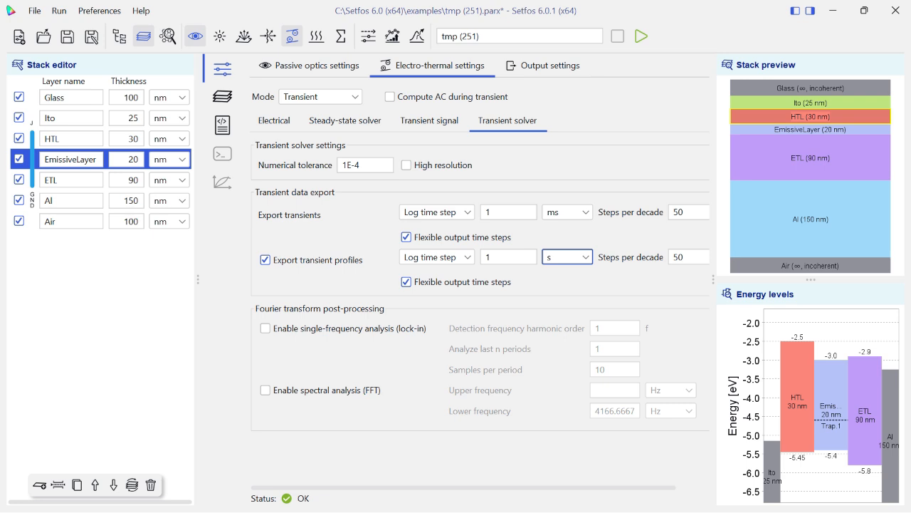
{"action": "key", "text": "Tab"}
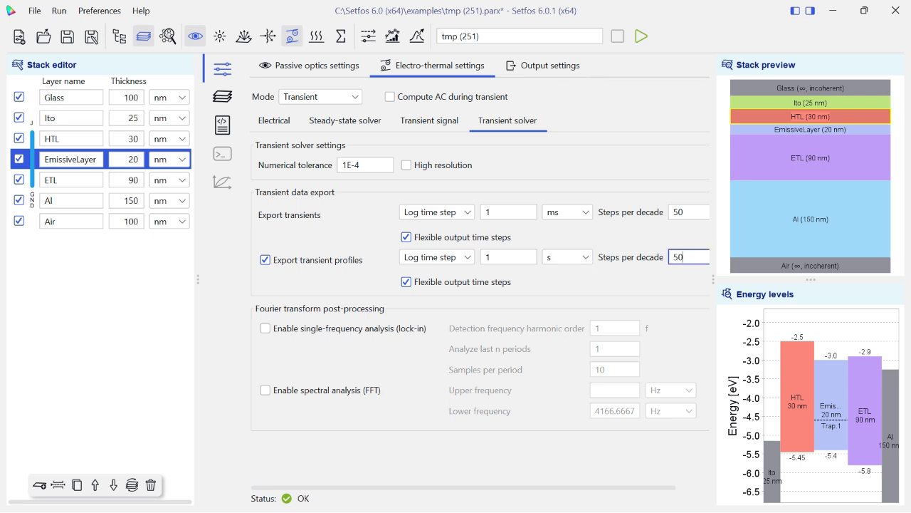
{"action": "left_click", "coordinate": [345, 121]}
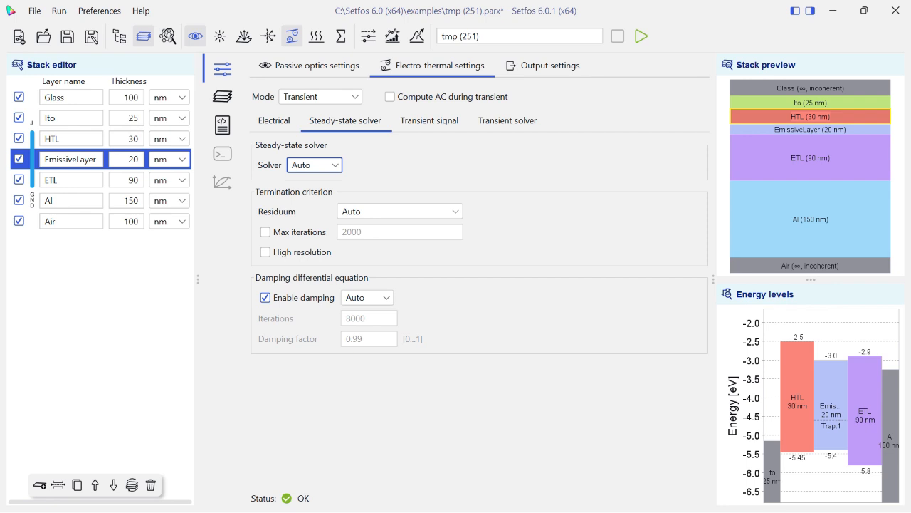
{"action": "left_click", "coordinate": [400, 212]}
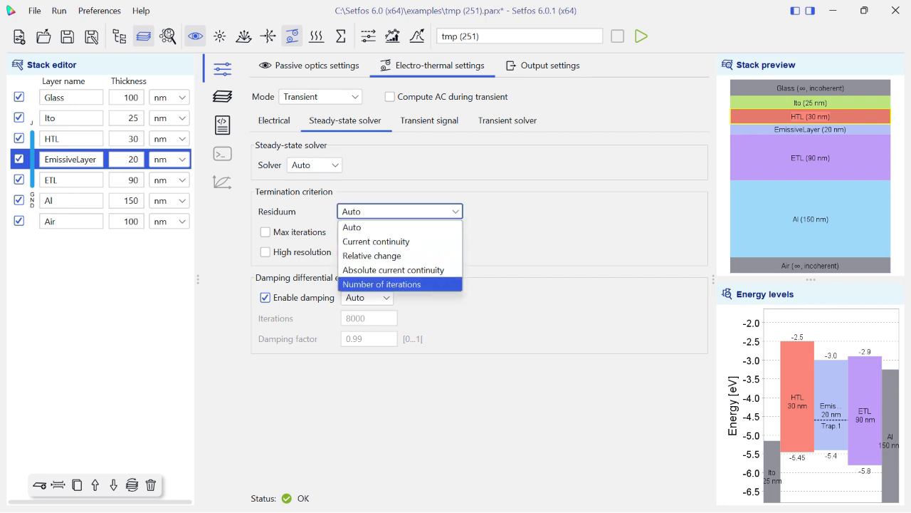
{"action": "left_click", "coordinate": [399, 284]}
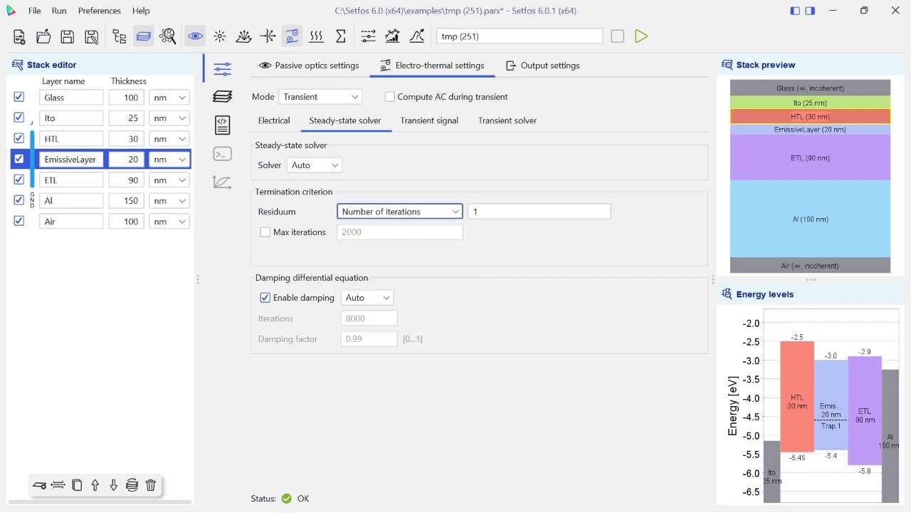
{"action": "key", "text": "Tab"}
{"action": "type", "text": "1"}
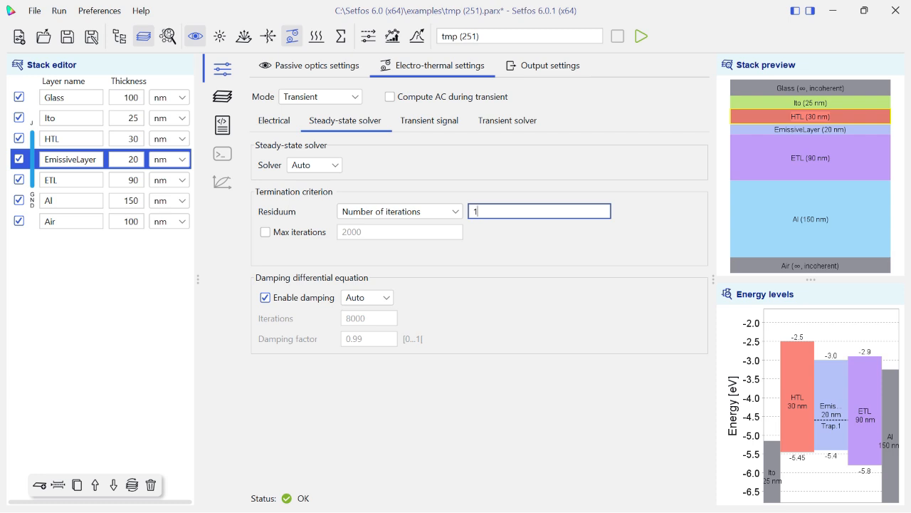
{"action": "left_click", "coordinate": [314, 165]}
{"action": "left_click", "coordinate": [314, 165]}
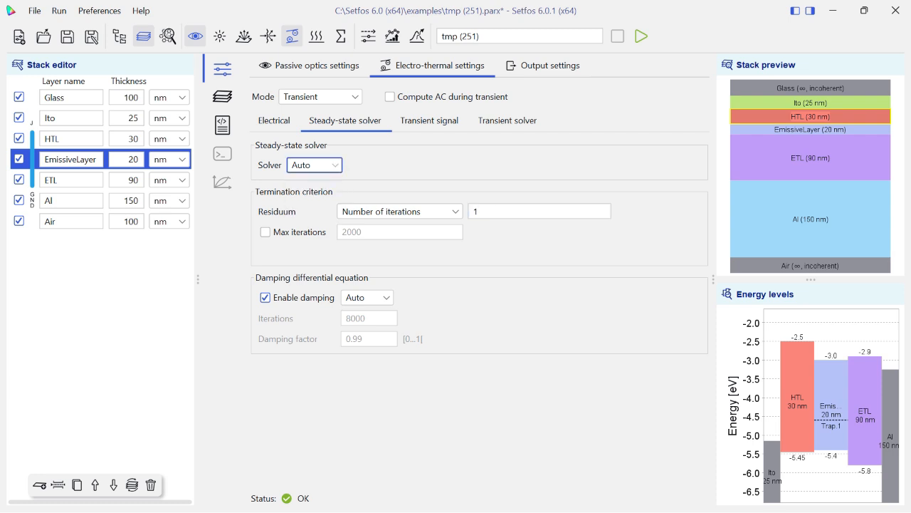
{"action": "left_click", "coordinate": [400, 212]}
{"action": "left_click", "coordinate": [395, 226]}
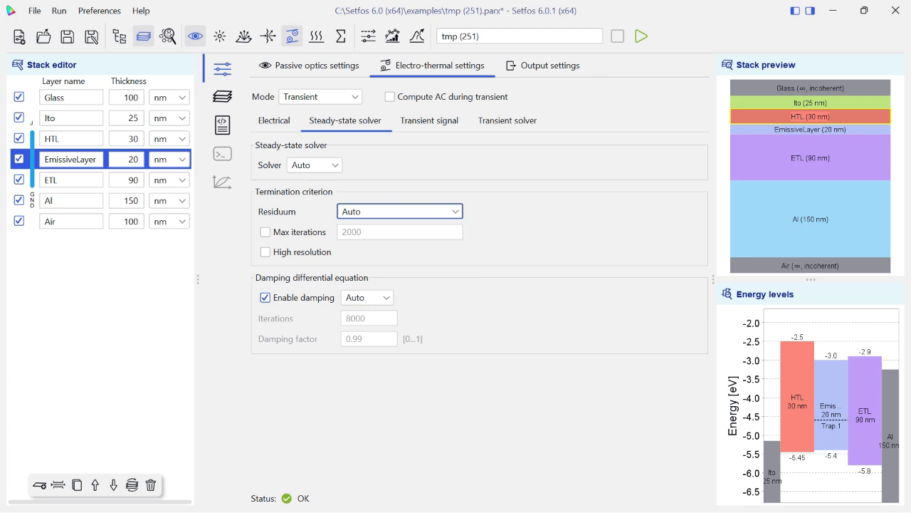
{"action": "left_click", "coordinate": [430, 121]}
{"action": "left_click", "coordinate": [508, 120]}
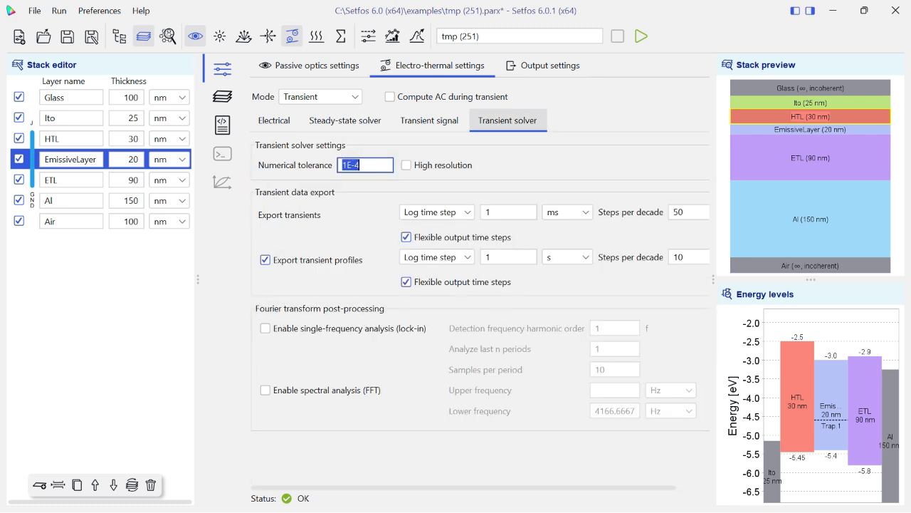
{"action": "left_click", "coordinate": [274, 121]}
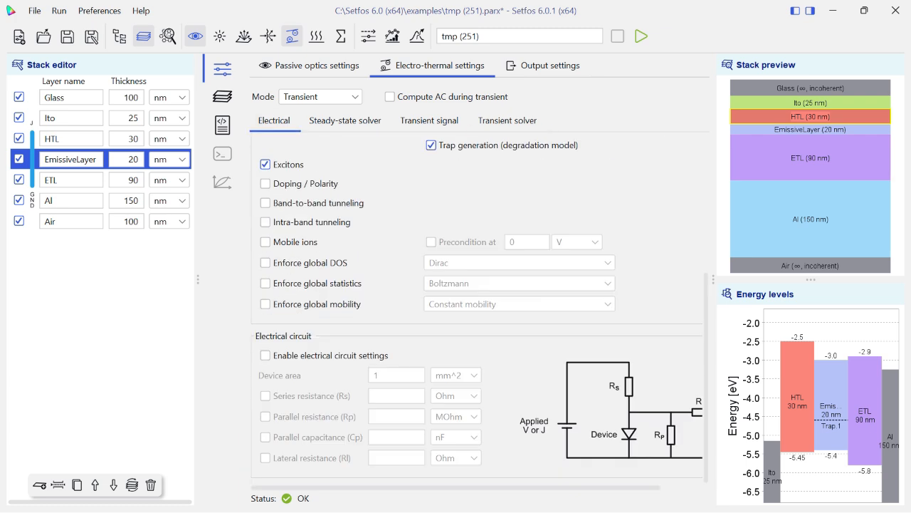
{"action": "scroll", "coordinate": [480, 306], "scroll_direction": "up", "scroll_amount": 2}
{"action": "scroll", "coordinate": [480, 306], "scroll_direction": "up", "scroll_amount": 5}
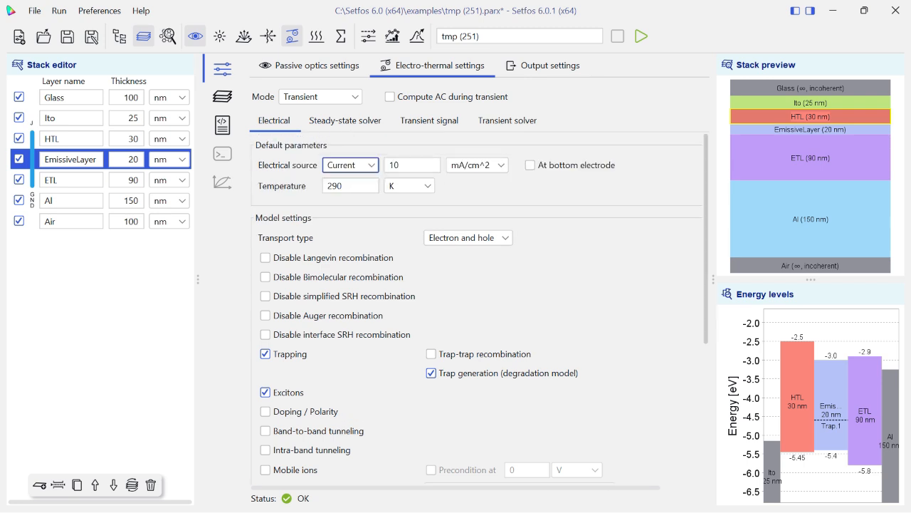
Enable the emission module for the simulation and define EmissiveLayer as an emitter.
{"action": "left_click", "coordinate": [222, 96]}
{"action": "left_click", "coordinate": [243, 36]}
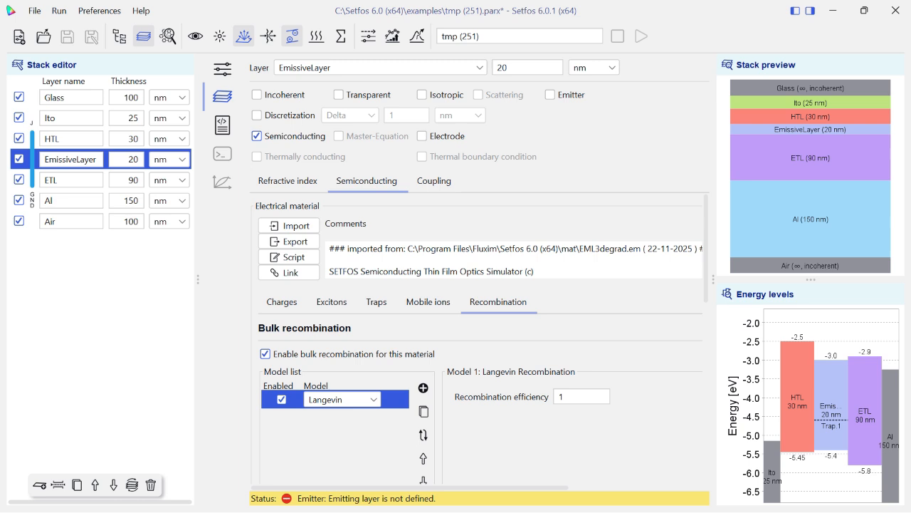
{"action": "left_click", "coordinate": [549, 94]}
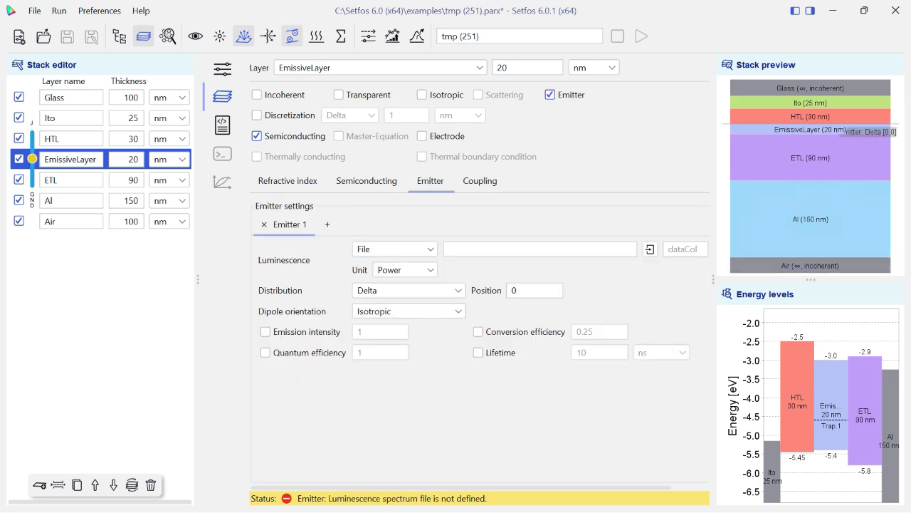
Choose File luminescence, the Power unit and a Delta distribution for EmissiveLayer's emitter.
{"action": "left_click", "coordinate": [395, 249]}
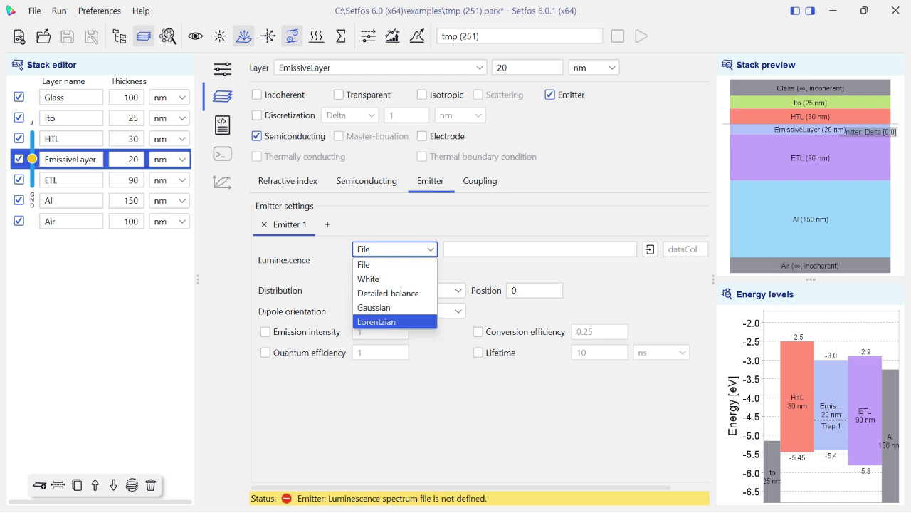
{"action": "left_click", "coordinate": [395, 265]}
{"action": "left_click", "coordinate": [404, 270]}
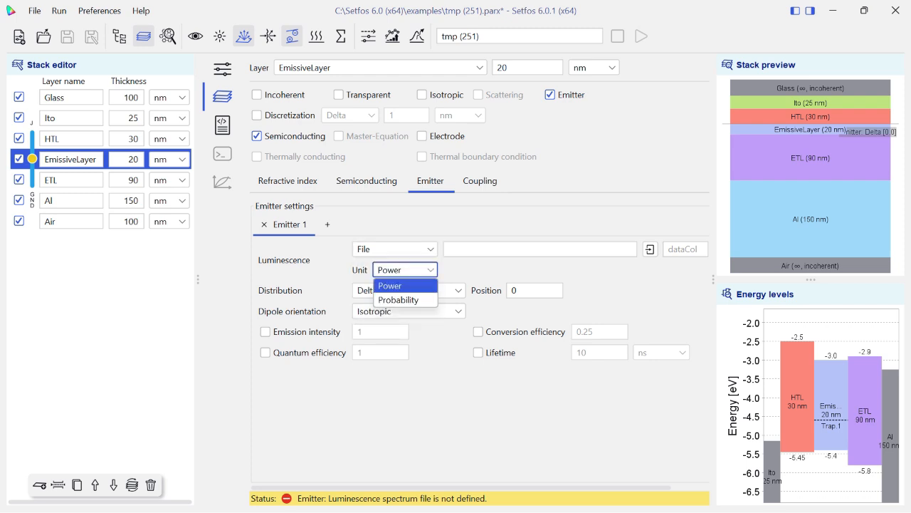
{"action": "left_click", "coordinate": [403, 285]}
{"action": "left_click", "coordinate": [403, 290]}
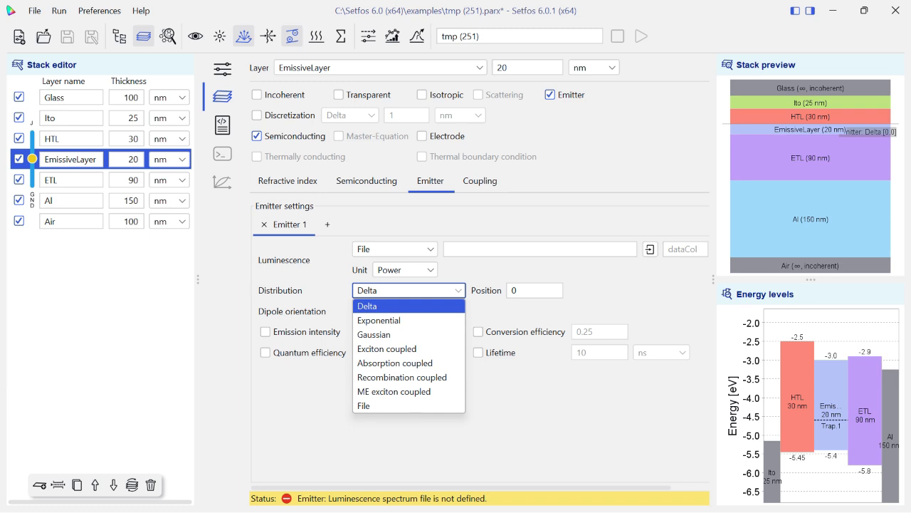
{"action": "left_click", "coordinate": [420, 306]}
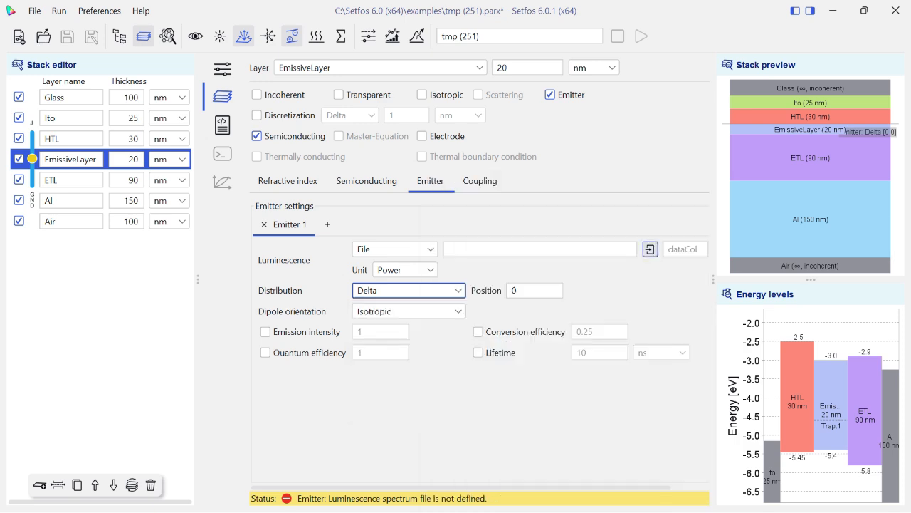
Load the photoluminescence spectrum file BAlq.pl from the mat folder as the emitter's luminescence.
{"action": "left_click", "coordinate": [650, 249]}
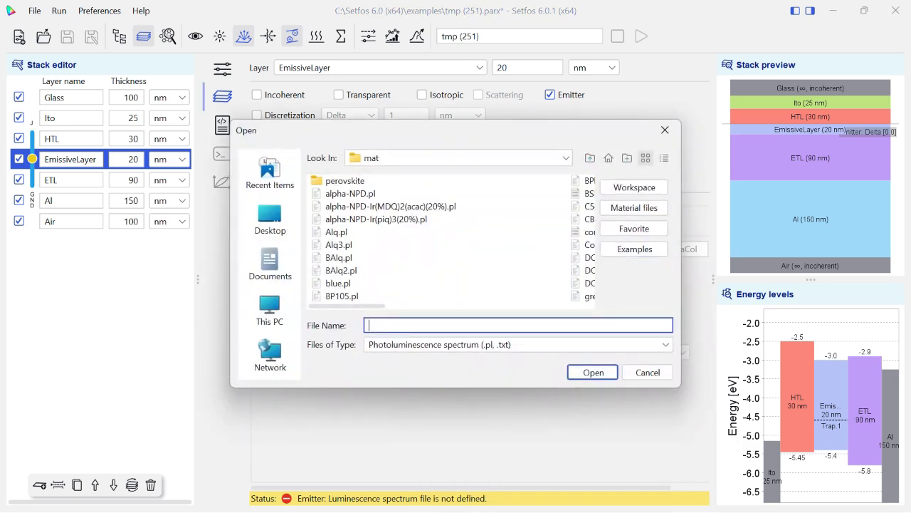
{"action": "scroll", "coordinate": [451, 241], "scroll_direction": "down", "scroll_amount": 5}
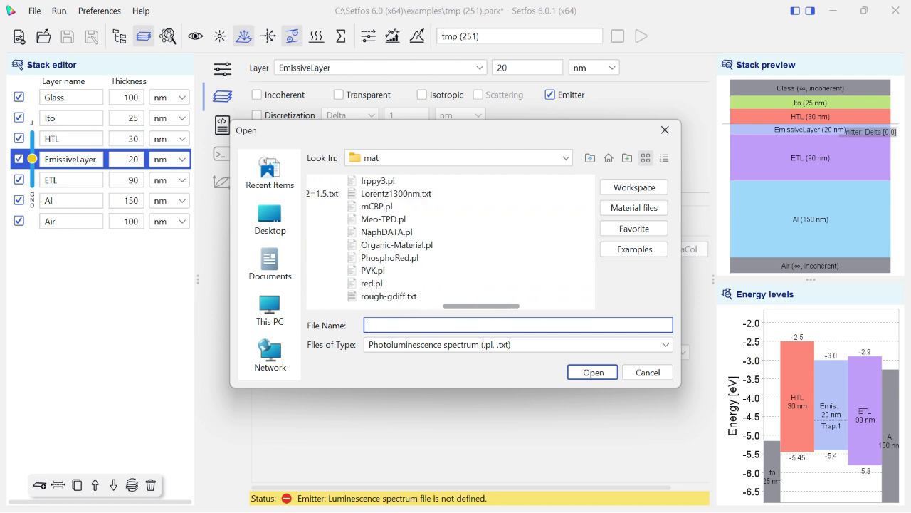
{"action": "scroll", "coordinate": [451, 241], "scroll_direction": "down", "scroll_amount": 3}
{"action": "scroll", "coordinate": [451, 242], "scroll_direction": "up", "scroll_amount": 8}
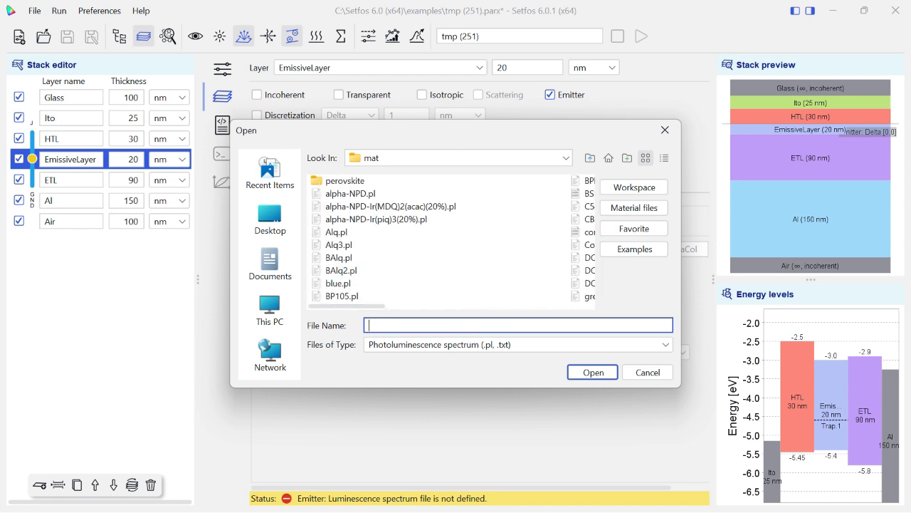
{"action": "left_click", "coordinate": [339, 258]}
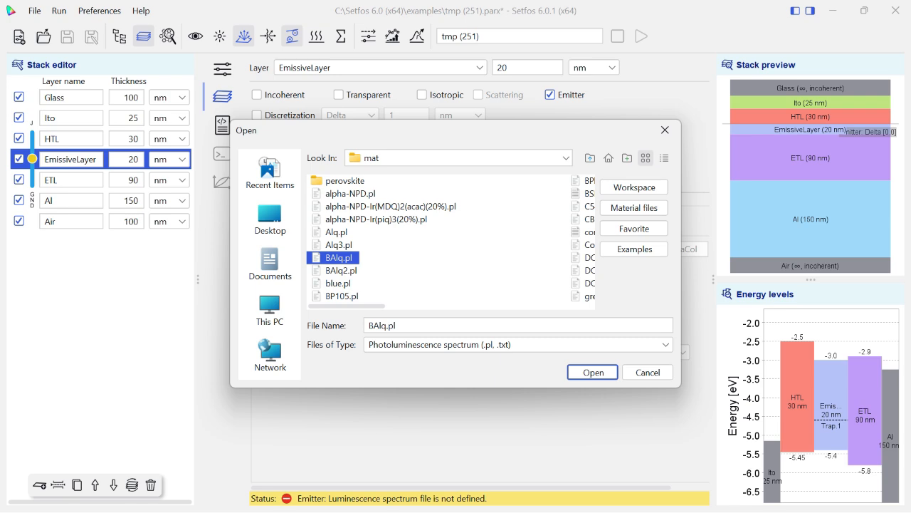
{"action": "left_click", "coordinate": [593, 373]}
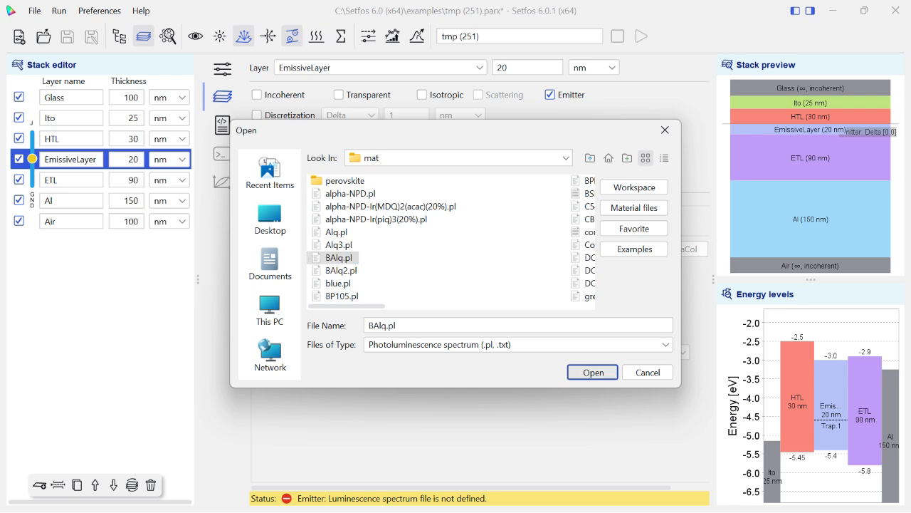
{"action": "scroll", "coordinate": [480, 339], "scroll_direction": "down", "scroll_amount": 5}
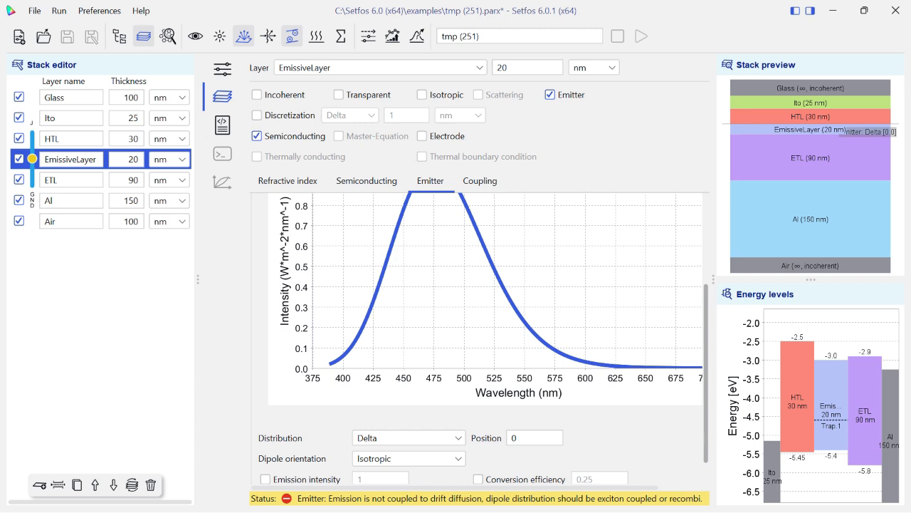
Set the unit of the emitter's luminescence spectrum to Probability.
{"action": "scroll", "coordinate": [481, 338], "scroll_direction": "up", "scroll_amount": 5}
{"action": "left_click", "coordinate": [405, 270]}
{"action": "left_click", "coordinate": [402, 285]}
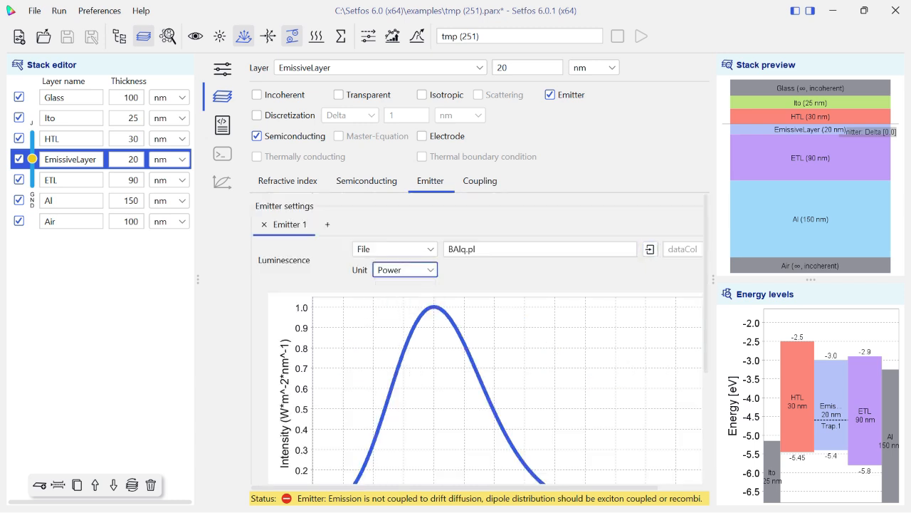
{"action": "left_click", "coordinate": [405, 270]}
{"action": "left_click", "coordinate": [402, 299]}
Set the distribution of EmissiveLayer's emitter to Exciton coupled.
{"action": "scroll", "coordinate": [480, 338], "scroll_direction": "down", "scroll_amount": 5}
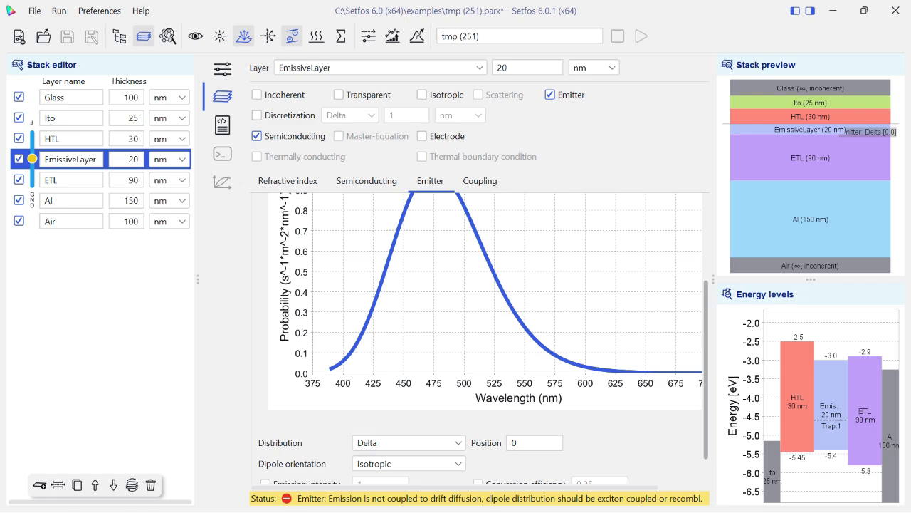
{"action": "scroll", "coordinate": [480, 338], "scroll_direction": "down", "scroll_amount": 1}
{"action": "left_click", "coordinate": [408, 426]}
{"action": "left_click", "coordinate": [408, 427]}
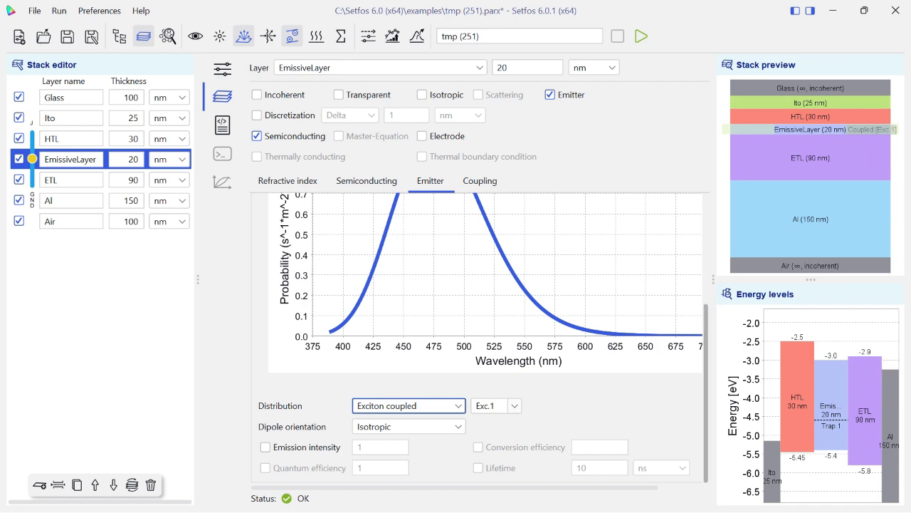
Open the emission settings, look at the Dissipation power analysis and Mode analysis modes, and return the emission mode to Spectral.
{"action": "left_click", "coordinate": [222, 69]}
{"action": "left_click", "coordinate": [300, 65]}
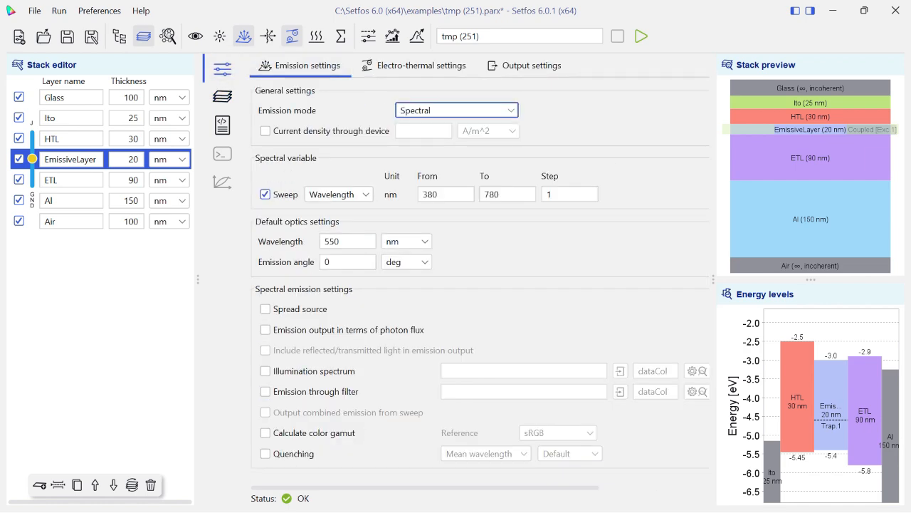
{"action": "left_click", "coordinate": [456, 109]}
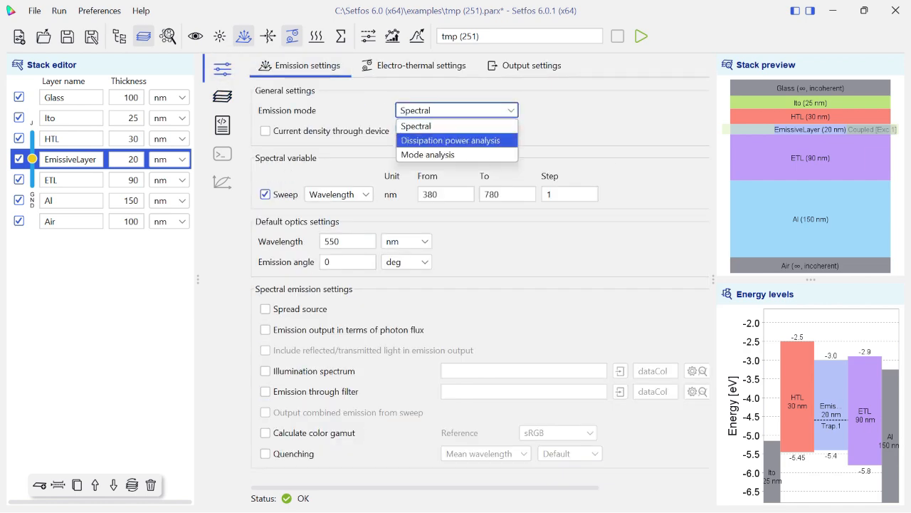
{"action": "left_click", "coordinate": [450, 141]}
{"action": "left_click", "coordinate": [455, 109]}
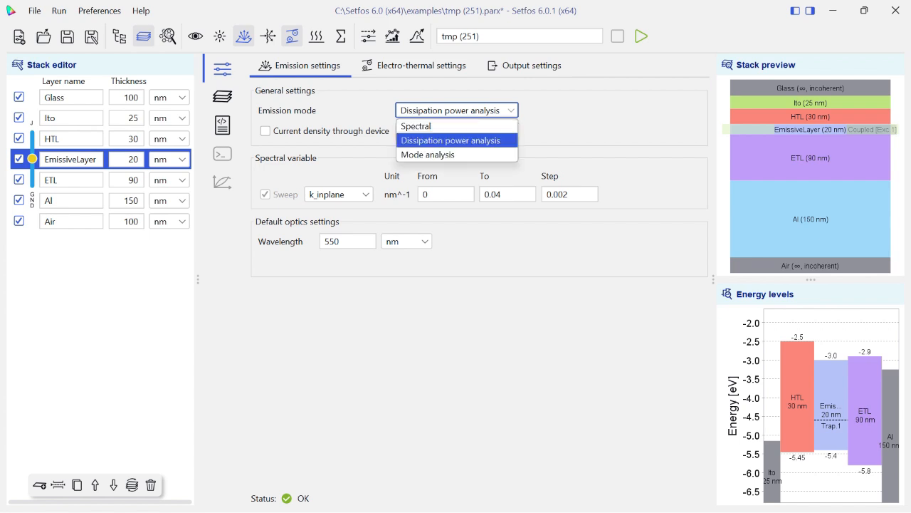
{"action": "left_click", "coordinate": [456, 110]}
{"action": "left_click", "coordinate": [456, 110]}
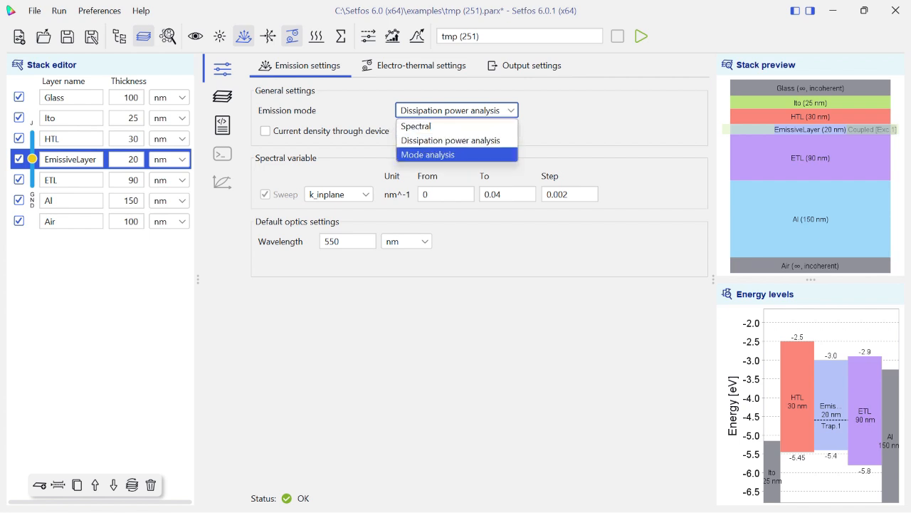
{"action": "left_click", "coordinate": [428, 154]}
{"action": "left_click", "coordinate": [456, 109]}
{"action": "left_click", "coordinate": [427, 125]}
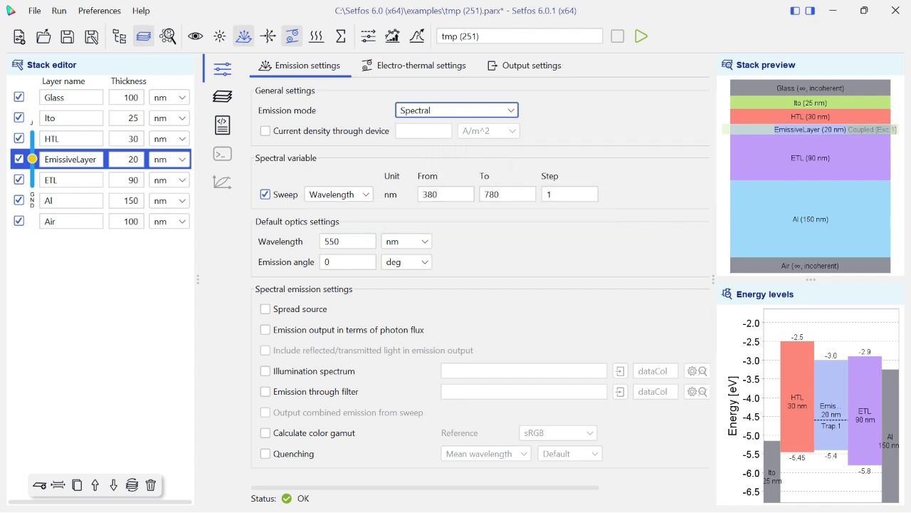
Set the spectral wavelength sweep to run from 390 to 700 nm.
{"action": "double_click", "coordinate": [433, 194]}
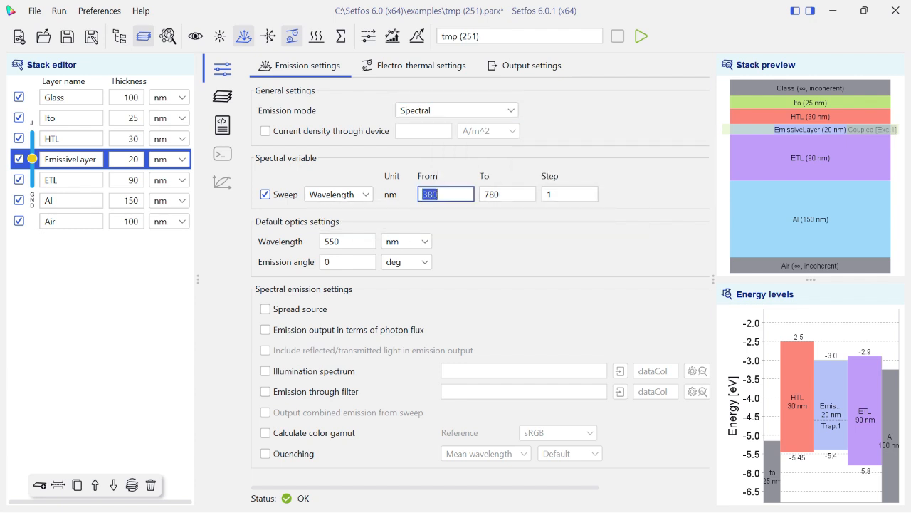
{"action": "type", "text": "390"}
{"action": "key", "text": "Tab"}
{"action": "type", "text": "700"}
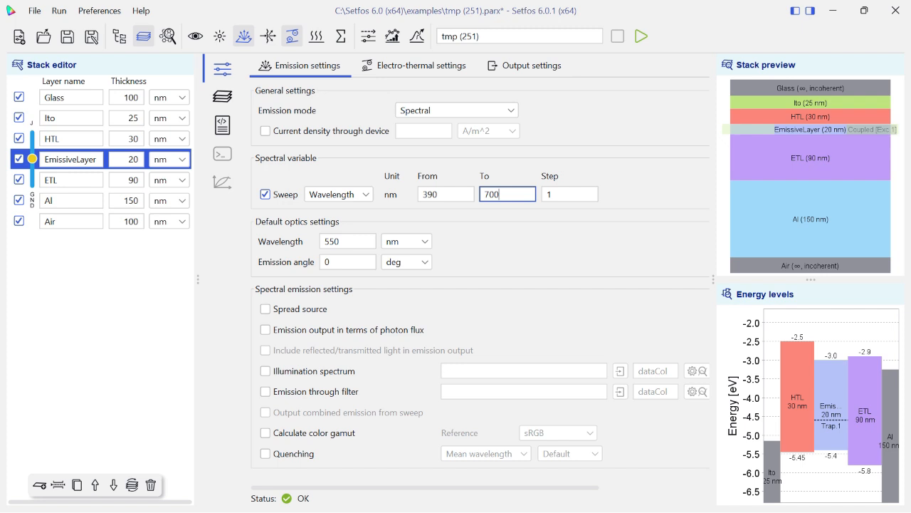
Set the default optics wavelength to 485 nm and review the remaining spectral emission settings.
{"action": "left_click", "coordinate": [342, 241]}
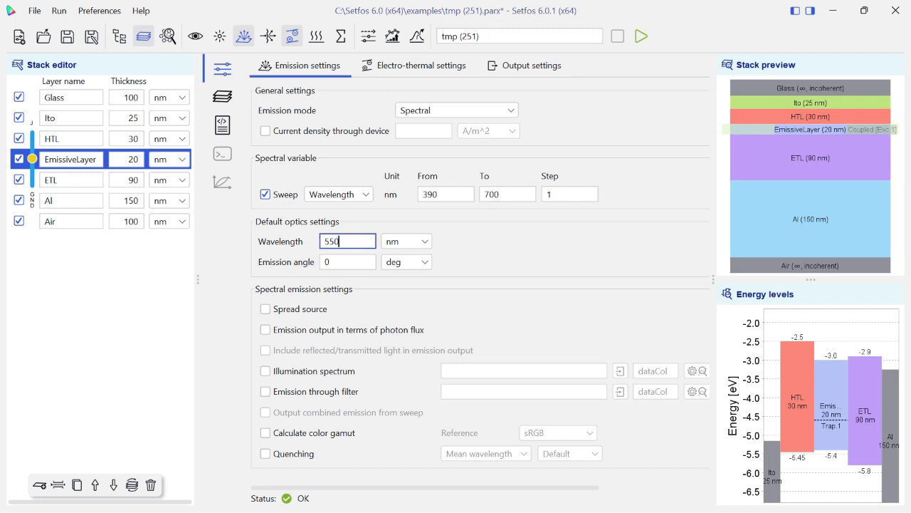
{"action": "key", "text": "BackSpace"}
{"action": "key", "text": "BackSpace"}
{"action": "key", "text": "BackSpace"}
{"action": "type", "text": "485"}
{"action": "scroll", "coordinate": [480, 288], "scroll_direction": "right", "scroll_amount": 2}
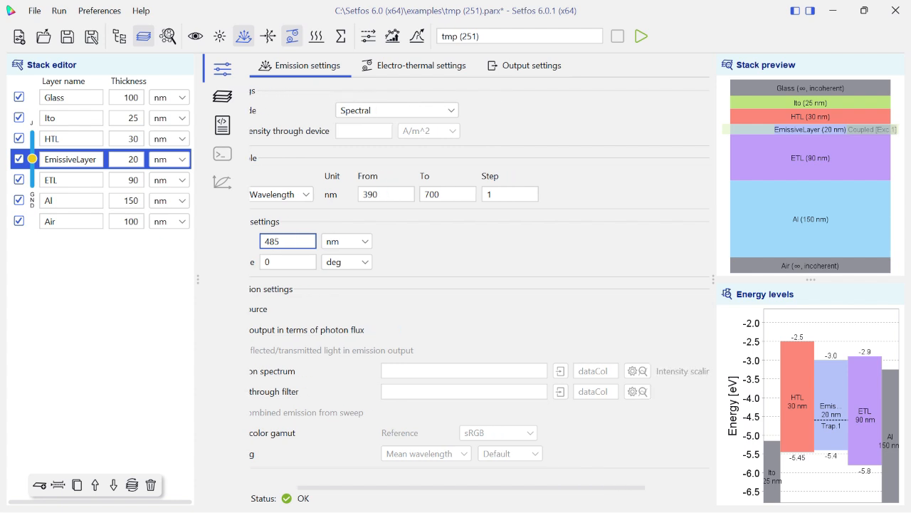
{"action": "scroll", "coordinate": [480, 289], "scroll_direction": "left", "scroll_amount": 2}
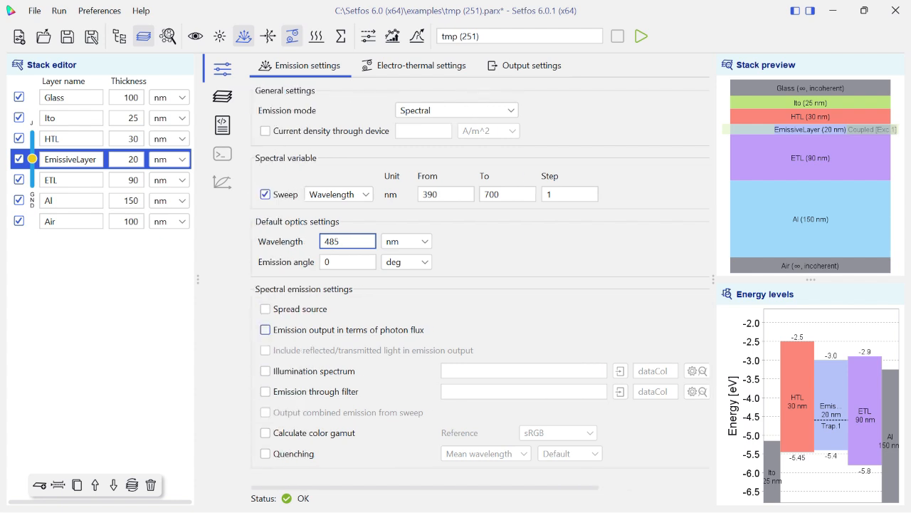
{"action": "key", "text": "alt+Tab"}
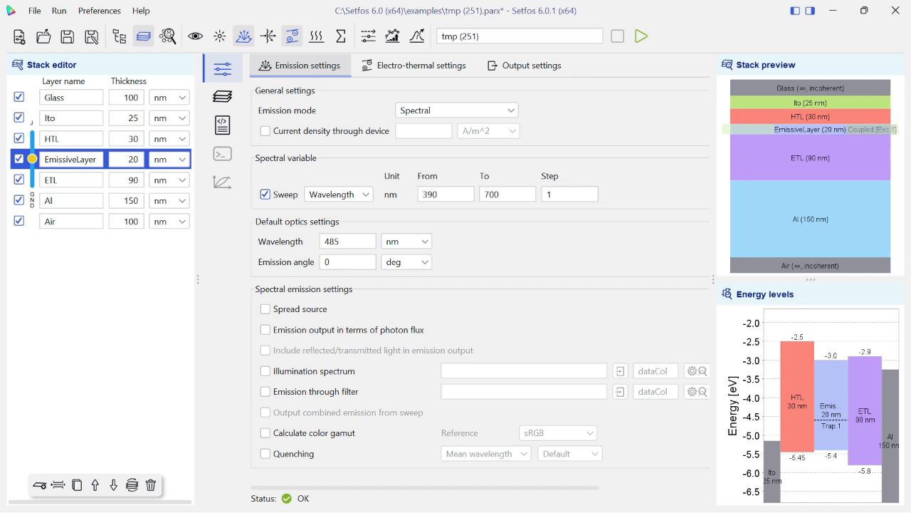
Enable discretization for the HTL layer by Elements and set the number of elements to 60.
{"action": "left_click", "coordinate": [222, 97]}
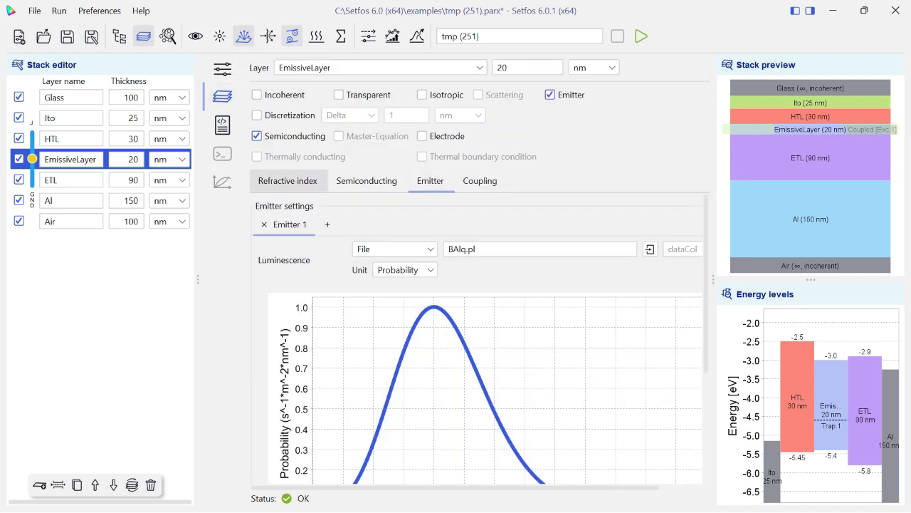
{"action": "left_click", "coordinate": [71, 139]}
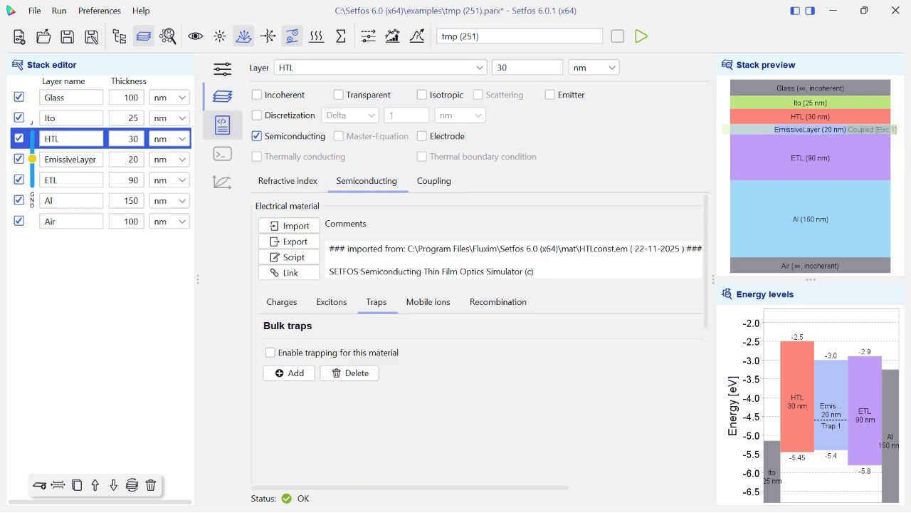
{"action": "left_click", "coordinate": [257, 115]}
{"action": "left_click", "coordinate": [351, 114]}
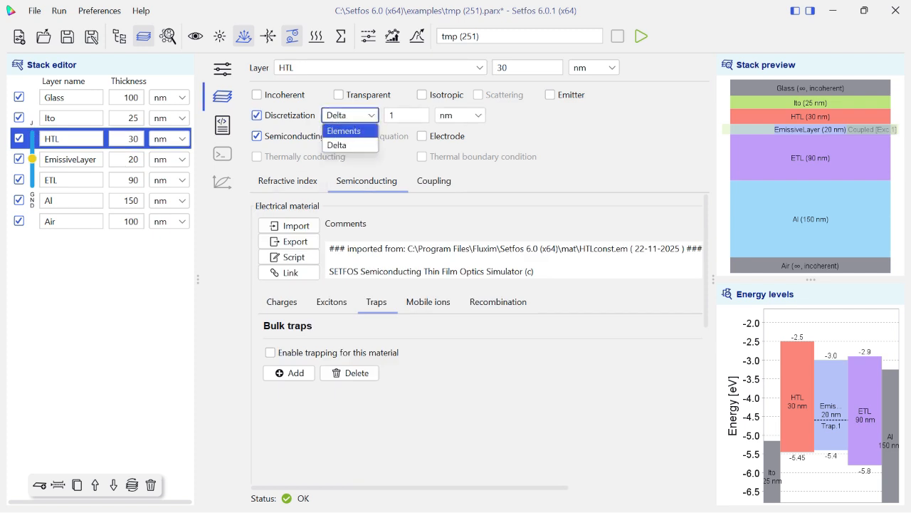
{"action": "left_click", "coordinate": [341, 129]}
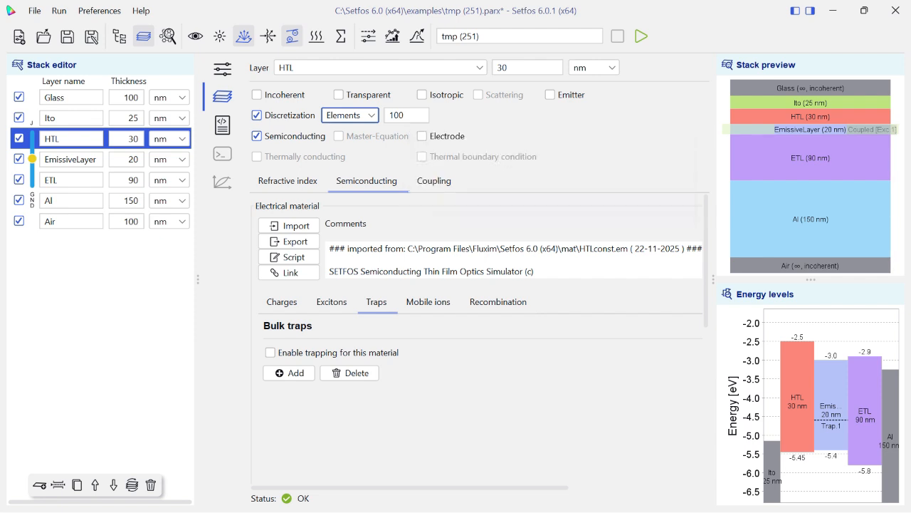
{"action": "double_click", "coordinate": [403, 116]}
{"action": "left_click", "coordinate": [407, 116]}
{"action": "key", "text": "BackSpace"}
{"action": "key", "text": "BackSpace"}
{"action": "key", "text": "BackSpace"}
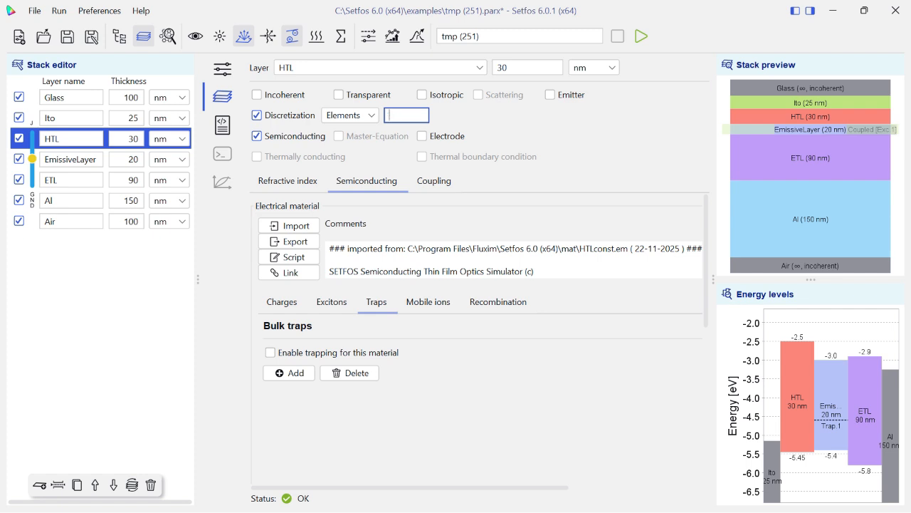
{"action": "type", "text": "60"}
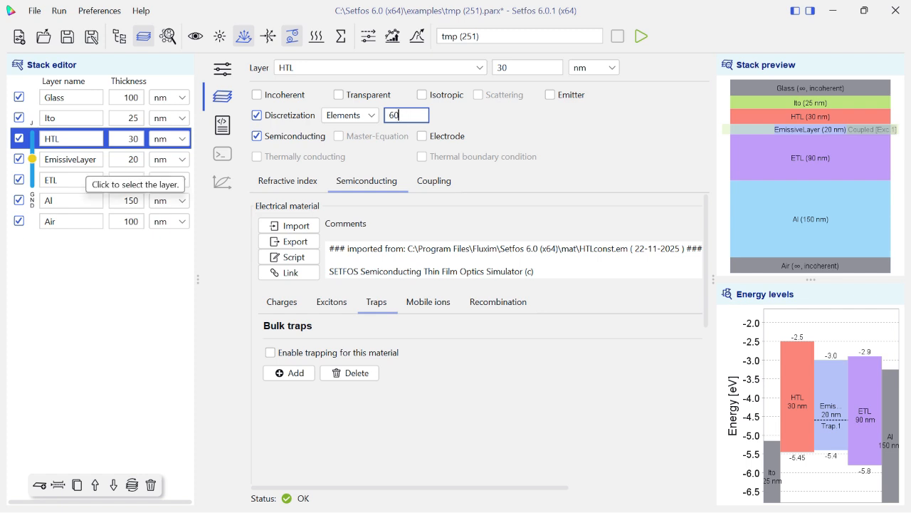
Discretize the EmissiveLayer by Elements as well, using 40 elements.
{"action": "left_click", "coordinate": [84, 161]}
{"action": "left_click", "coordinate": [257, 116]}
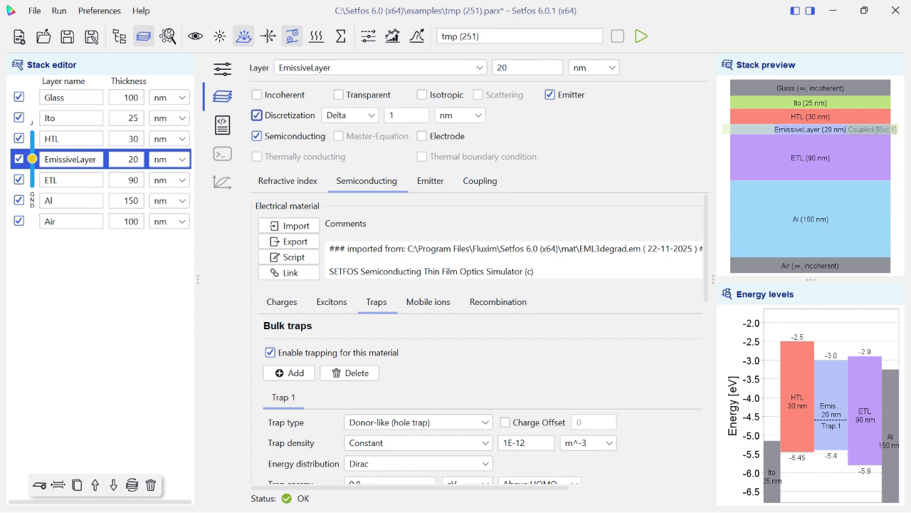
{"action": "left_click", "coordinate": [350, 115]}
{"action": "left_click", "coordinate": [352, 131]}
{"action": "double_click", "coordinate": [398, 115]}
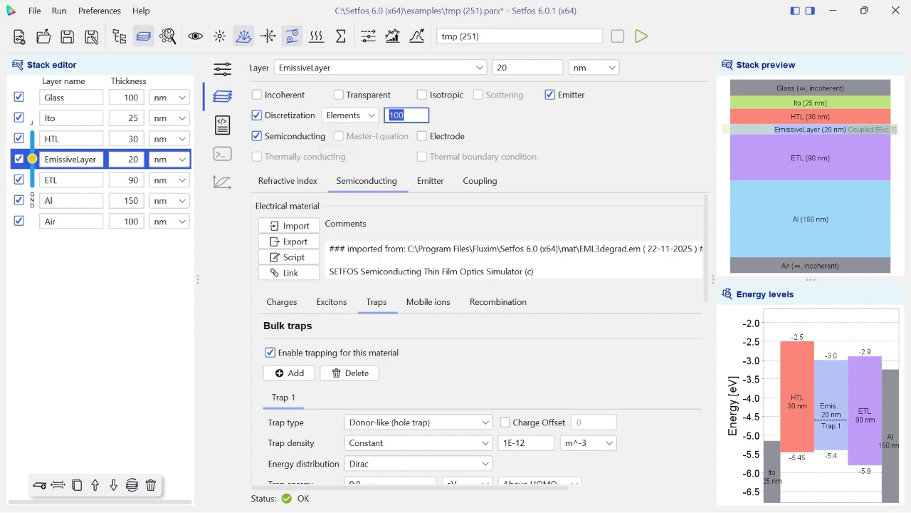
{"action": "key", "text": "BackSpace"}
{"action": "type", "text": "40"}
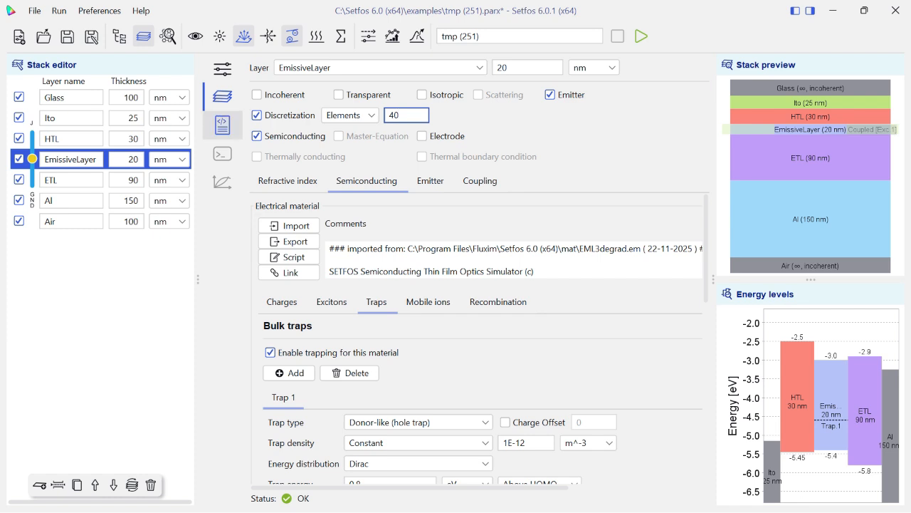
Examine the generated simulation script, from the layer structure through the electro-thermal and emission definitions.
{"action": "left_click", "coordinate": [222, 125]}
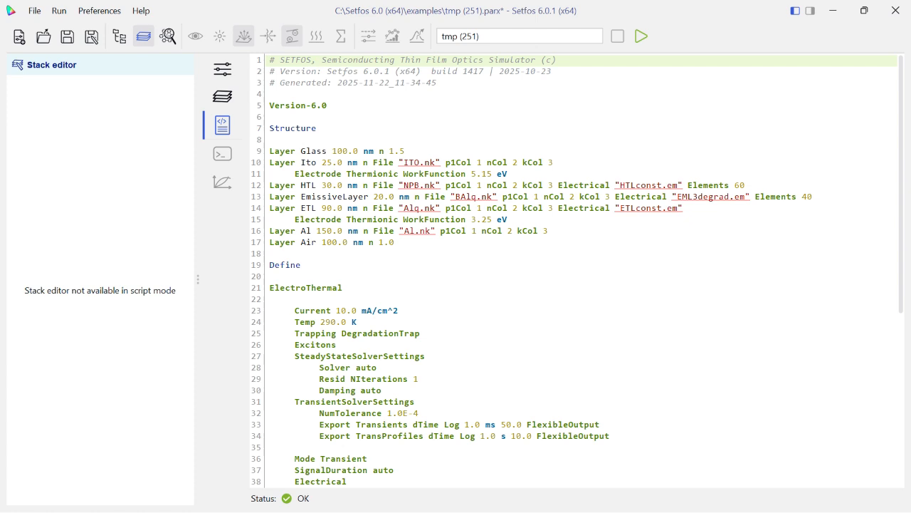
{"action": "scroll", "coordinate": [574, 271], "scroll_direction": "down", "scroll_amount": 3}
{"action": "scroll", "coordinate": [574, 271], "scroll_direction": "up", "scroll_amount": 3}
{"action": "left_click", "coordinate": [333, 151]}
{"action": "scroll", "coordinate": [578, 270], "scroll_direction": "down", "scroll_amount": 1}
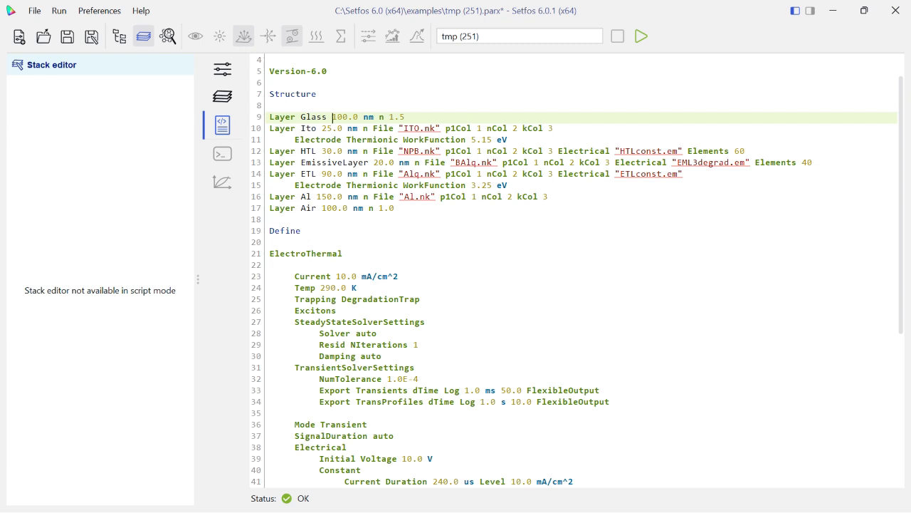
{"action": "scroll", "coordinate": [578, 271], "scroll_direction": "down", "scroll_amount": 3}
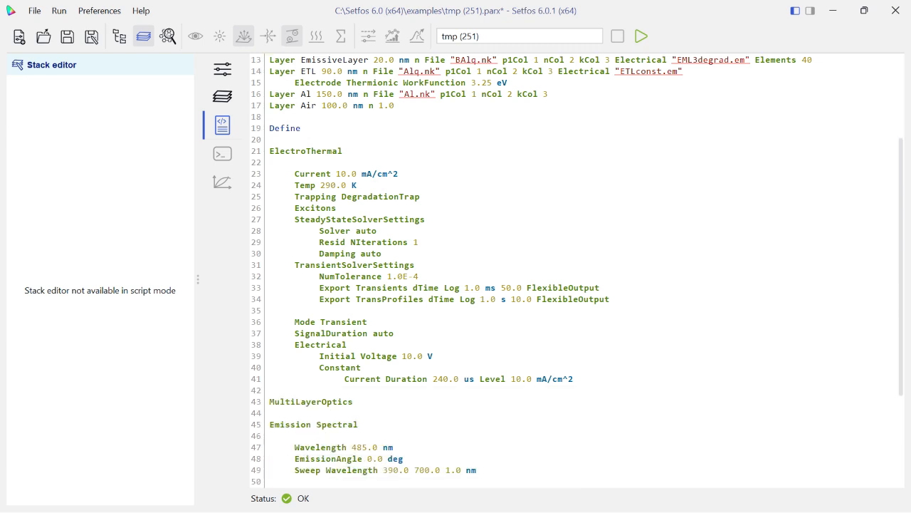
{"action": "scroll", "coordinate": [578, 270], "scroll_direction": "down", "scroll_amount": 1}
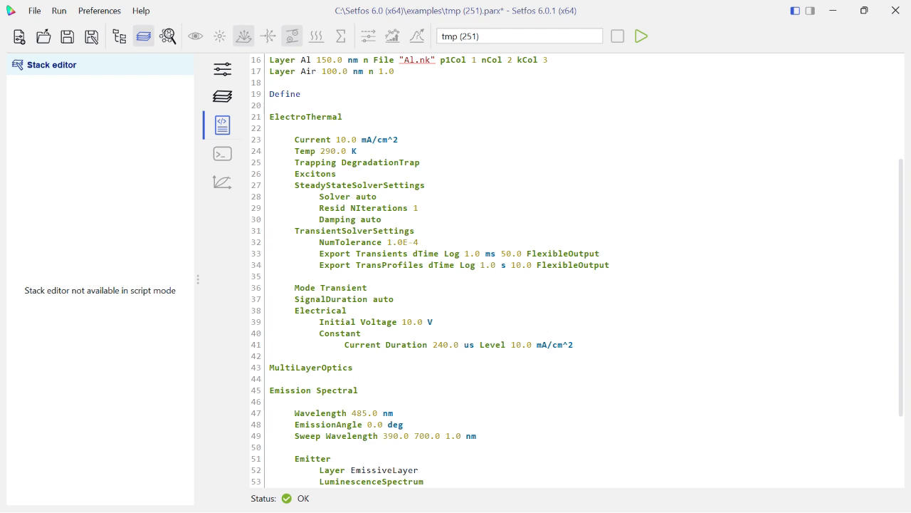
{"action": "scroll", "coordinate": [577, 270], "scroll_direction": "down", "scroll_amount": 1}
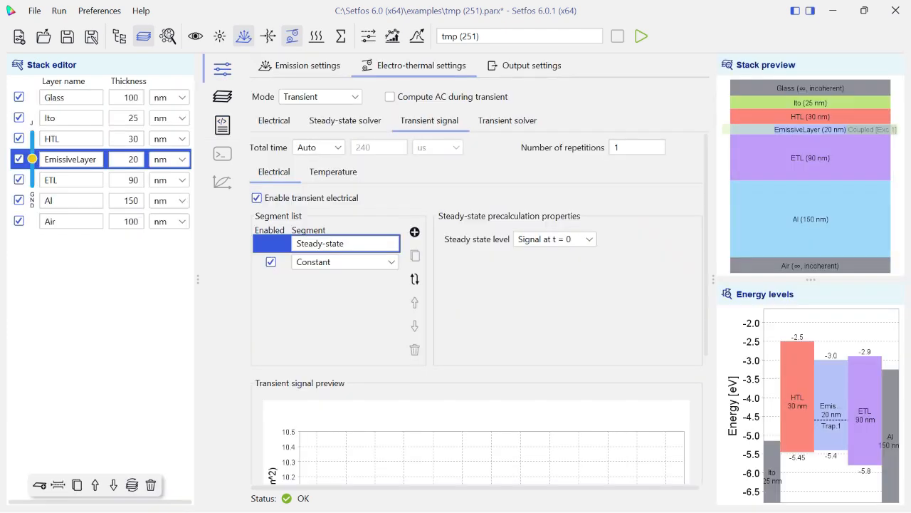
Set the transient signal's steady-state level to Signal at t = 0 and check the regenerated script.
{"action": "left_click", "coordinate": [555, 239]}
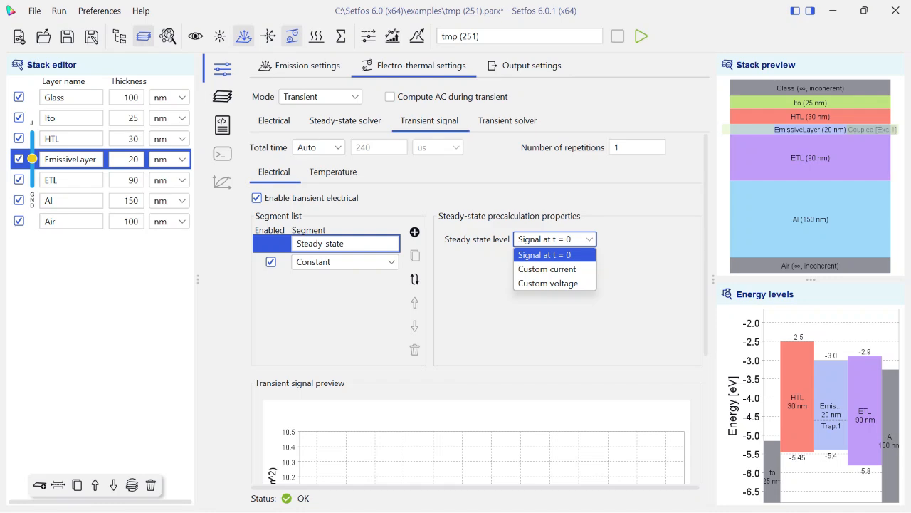
{"action": "left_click", "coordinate": [554, 255]}
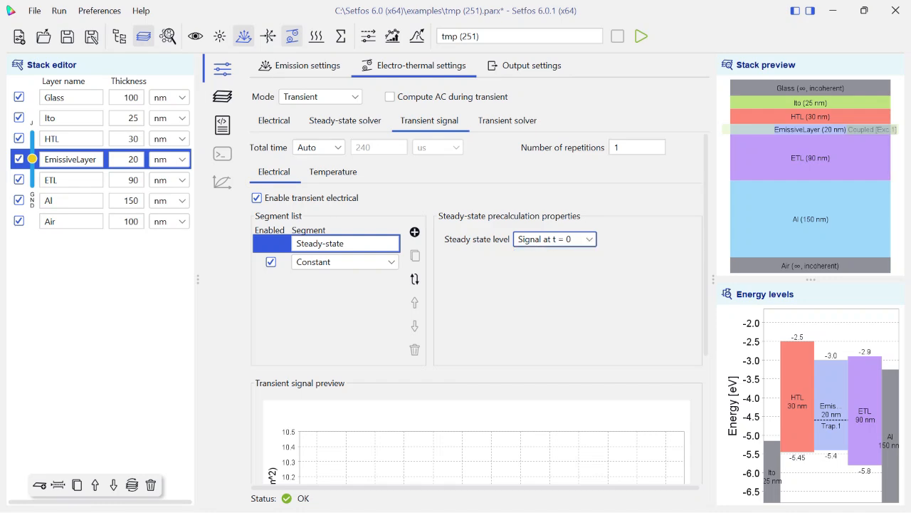
{"action": "left_click", "coordinate": [222, 125]}
{"action": "scroll", "coordinate": [576, 270], "scroll_direction": "up", "scroll_amount": 3}
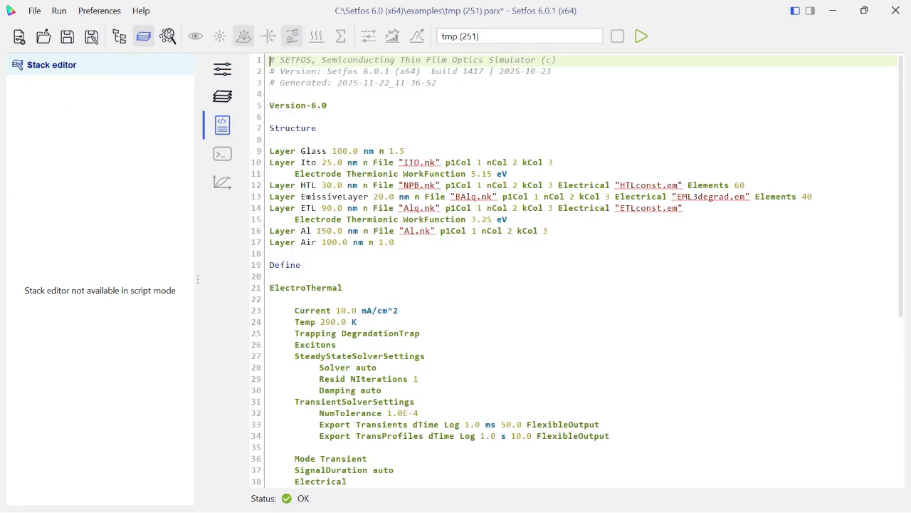
{"action": "scroll", "coordinate": [577, 271], "scroll_direction": "down", "scroll_amount": 6}
{"action": "scroll", "coordinate": [577, 270], "scroll_direction": "down", "scroll_amount": 2}
{"action": "scroll", "coordinate": [577, 270], "scroll_direction": "up", "scroll_amount": 8}
Name the new simulation oleddegration and run it.
{"action": "triple_click", "coordinate": [498, 37]}
{"action": "type", "text": "o"}
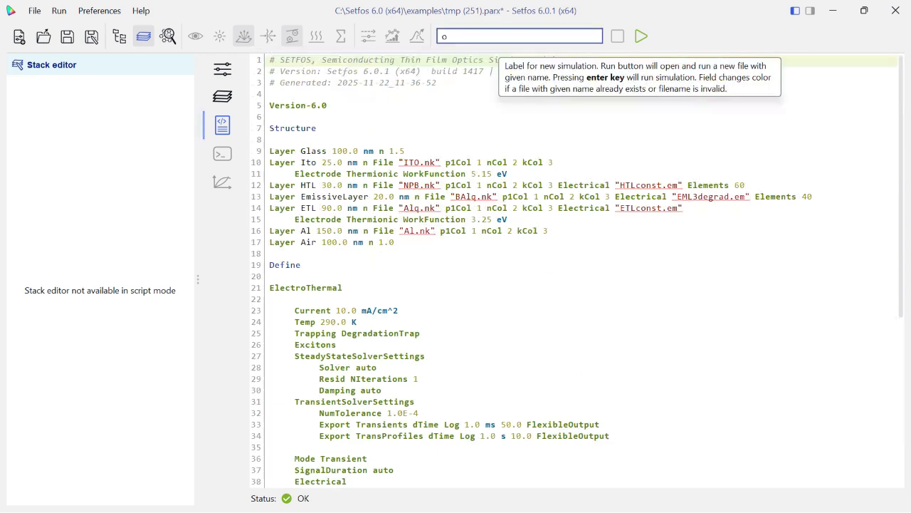
{"action": "type", "text": "leddegration"}
{"action": "left_click", "coordinate": [641, 36]}
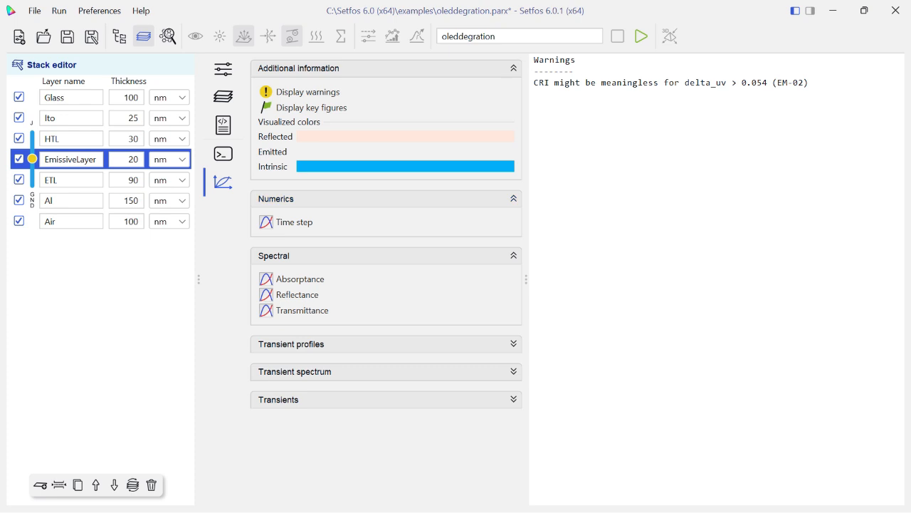
View the key figures, the time step plot, and the absorptance, reflectance and transmittance spectra.
{"action": "left_click", "coordinate": [311, 107]}
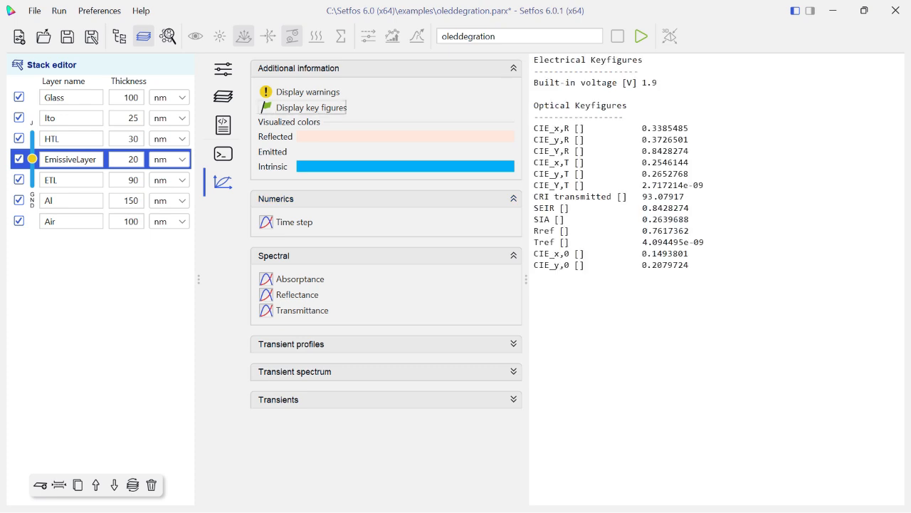
{"action": "left_click", "coordinate": [294, 222]}
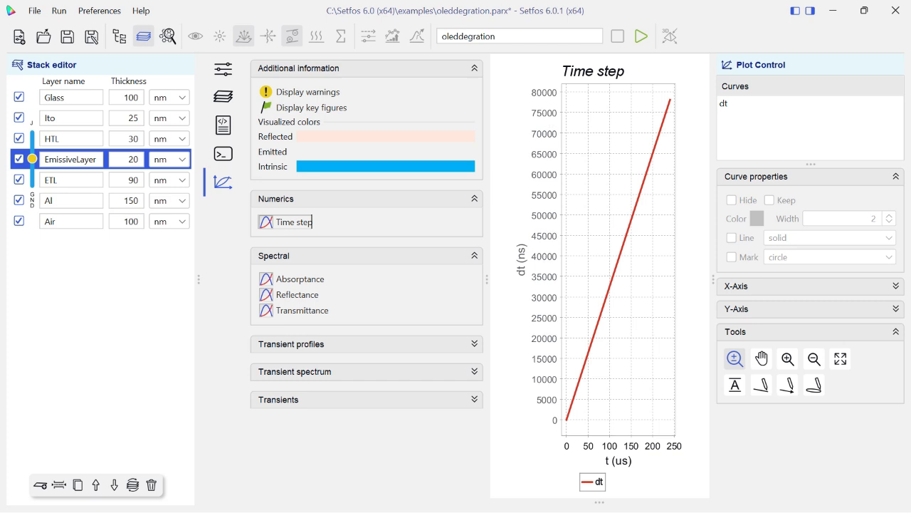
{"action": "left_click", "coordinate": [299, 278]}
{"action": "left_click", "coordinate": [297, 294]}
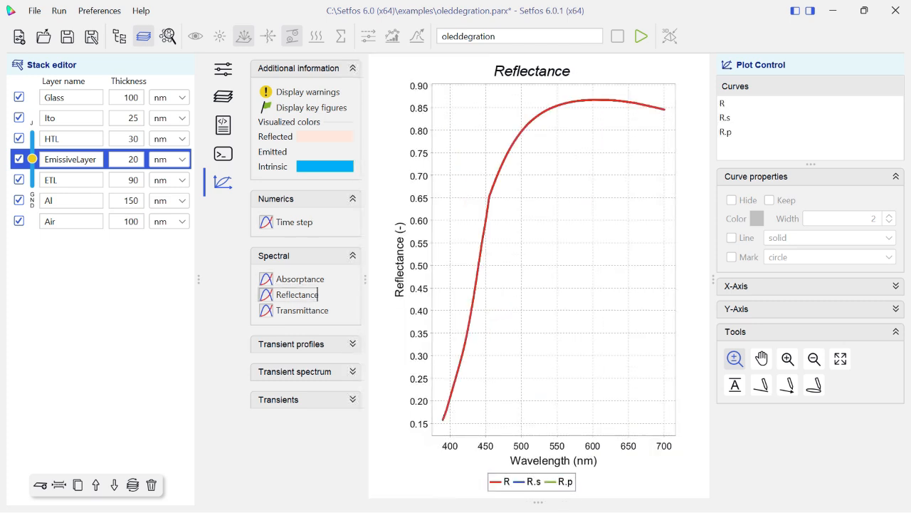
{"action": "left_click", "coordinate": [302, 309]}
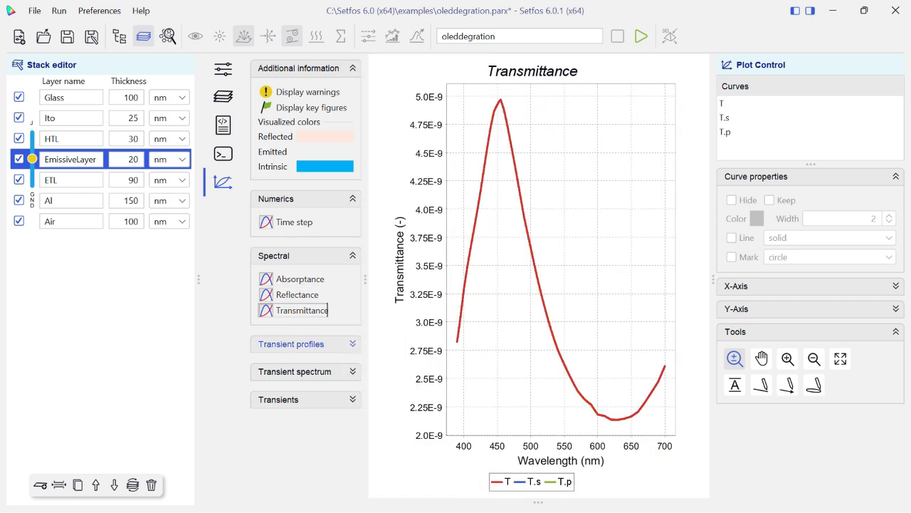
Review the transient profiles for band diagram, charge densities, currents and electric field, including the electric field's color map.
{"action": "left_click", "coordinate": [292, 343]}
{"action": "left_click", "coordinate": [302, 367]}
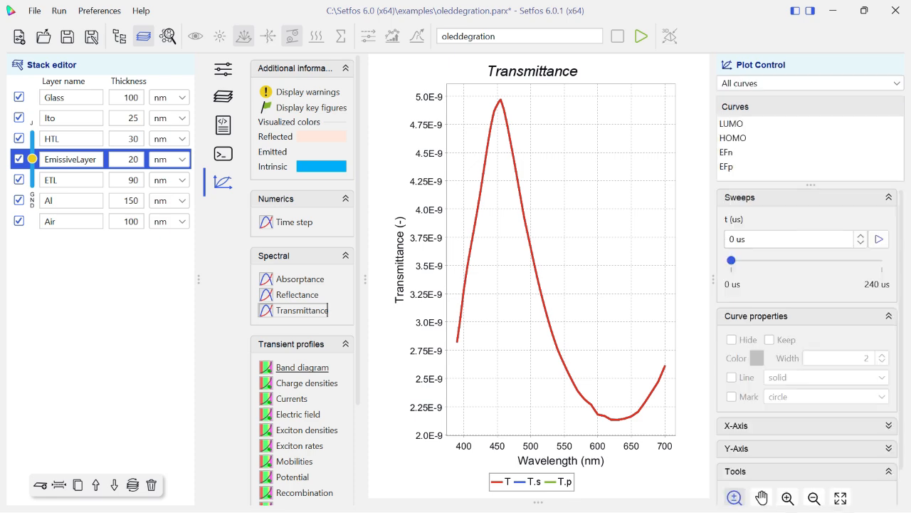
{"action": "left_click", "coordinate": [306, 383]}
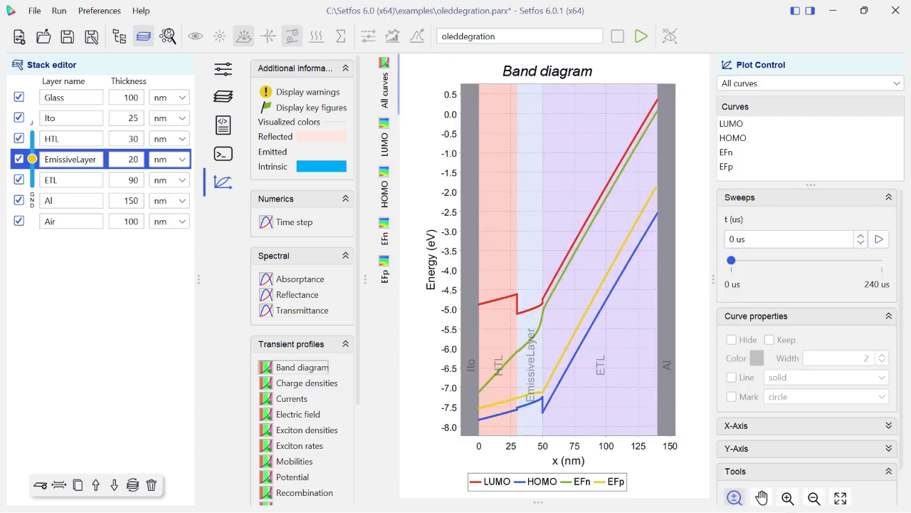
{"action": "left_click", "coordinate": [291, 398]}
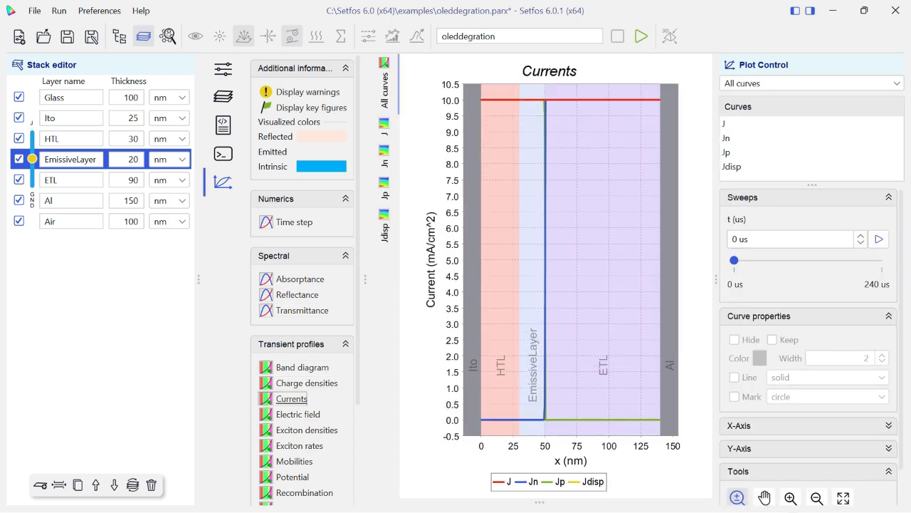
{"action": "left_click", "coordinate": [299, 414]}
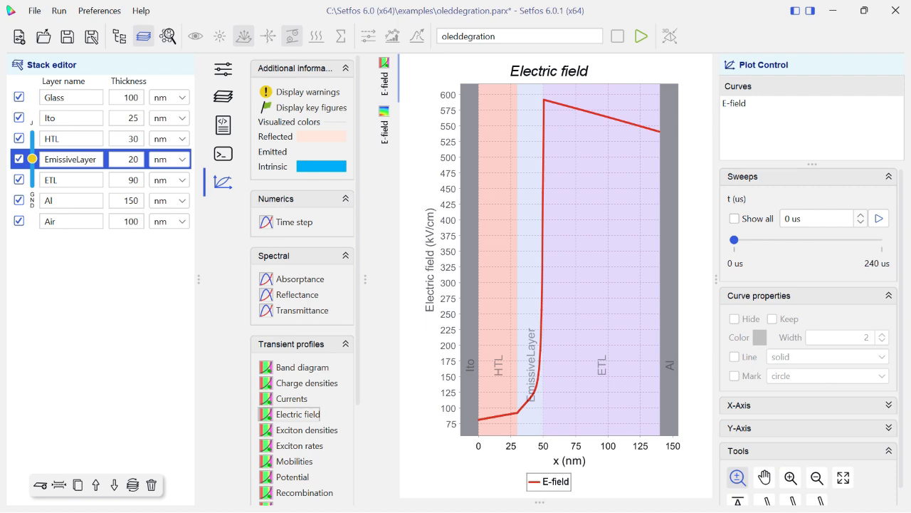
{"action": "left_click", "coordinate": [385, 121]}
{"action": "left_click", "coordinate": [384, 76]}
Review the exciton densities and exciton rates profiles, including the color maps of exciton generation and diffusion.
{"action": "left_click", "coordinate": [305, 429]}
{"action": "scroll", "coordinate": [304, 426], "scroll_direction": "down", "scroll_amount": 4}
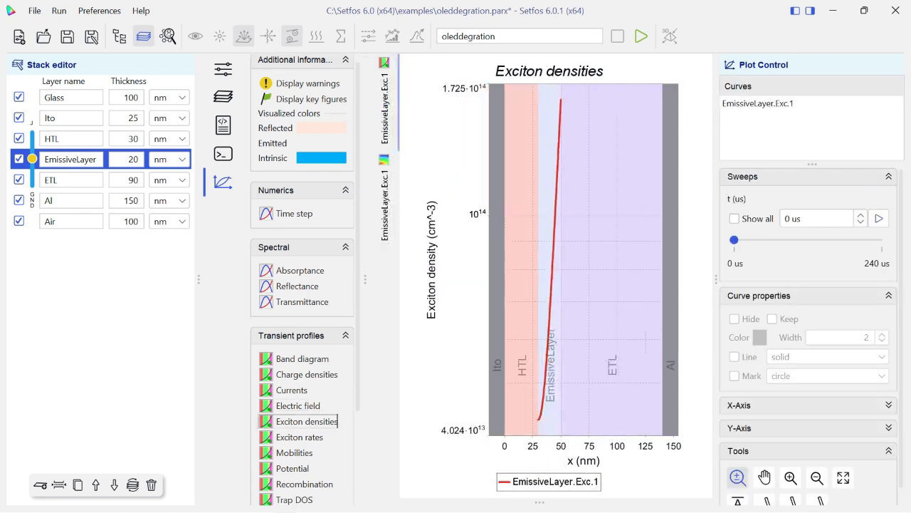
{"action": "left_click", "coordinate": [300, 412]}
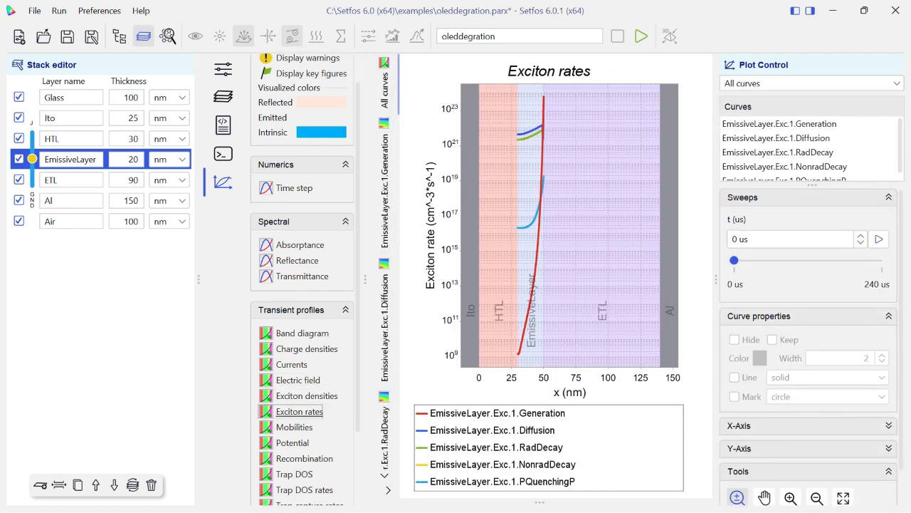
{"action": "left_click", "coordinate": [385, 186]}
{"action": "left_click", "coordinate": [384, 322]}
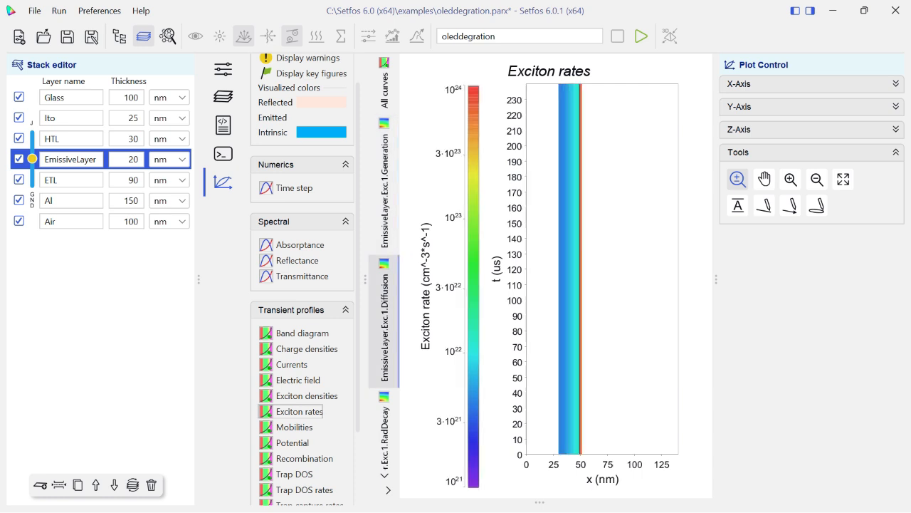
Review the transient profiles for recombination, trap DOS and trap DOS rates.
{"action": "scroll", "coordinate": [304, 399], "scroll_direction": "down", "scroll_amount": 3}
{"action": "left_click", "coordinate": [305, 381]}
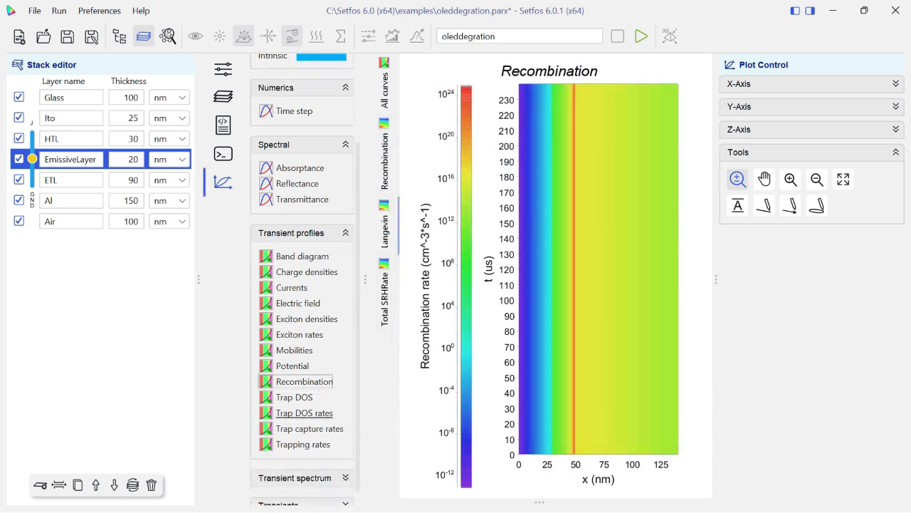
{"action": "left_click", "coordinate": [294, 397]}
{"action": "left_click", "coordinate": [304, 412]}
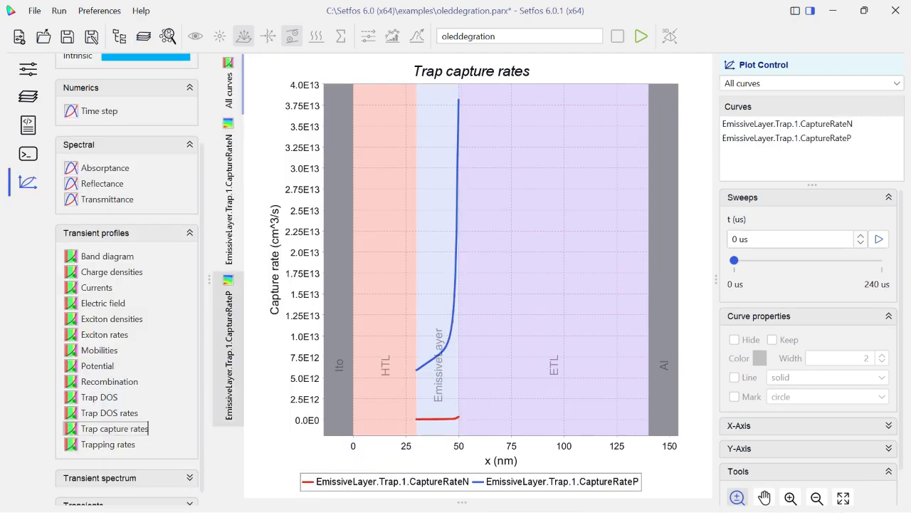
Review the trap capture rates' color maps and curves, the trapping rates profile, and the current balance transient.
{"action": "left_click", "coordinate": [228, 350]}
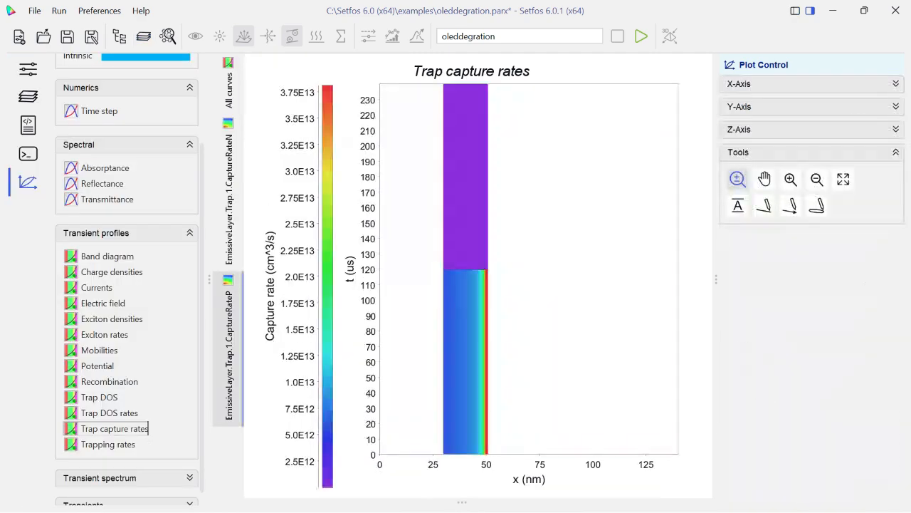
{"action": "left_click", "coordinate": [228, 194]}
{"action": "left_click", "coordinate": [229, 84]}
{"action": "left_click", "coordinate": [108, 444]}
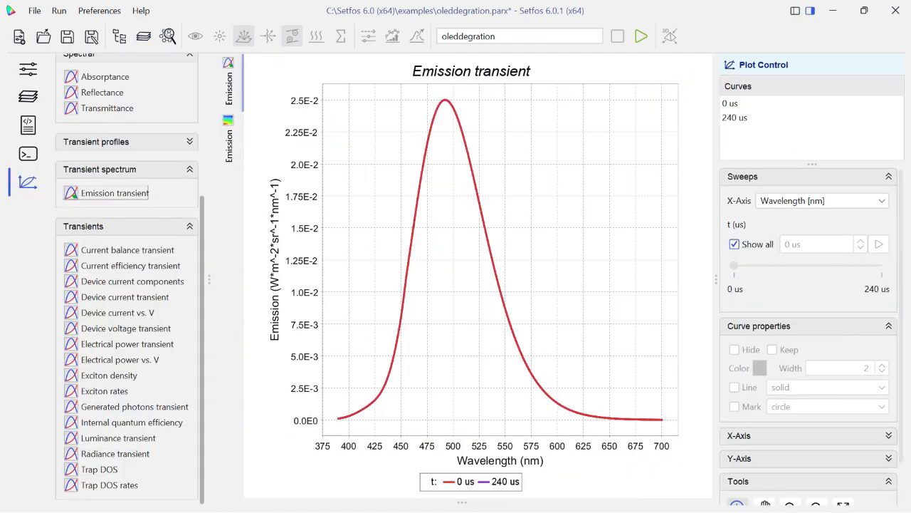
{"action": "left_click", "coordinate": [127, 250]}
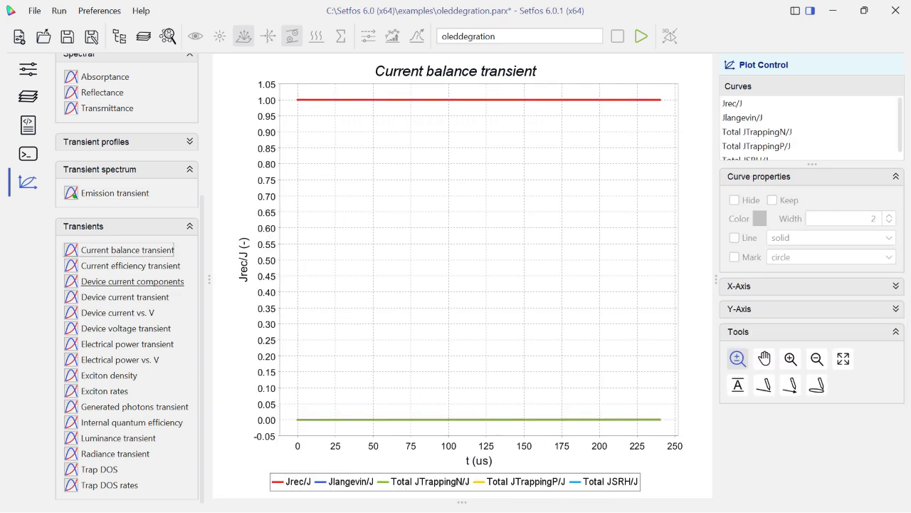
Review the transients for current efficiency, device current components, device current, current vs. V, device voltage, electrical power and electrical power vs. V.
{"action": "left_click", "coordinate": [131, 266]}
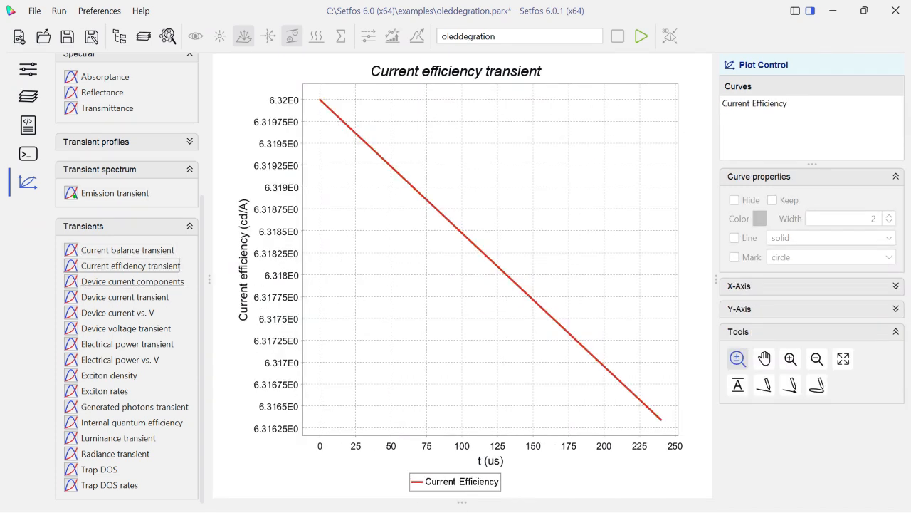
{"action": "left_click", "coordinate": [133, 281]}
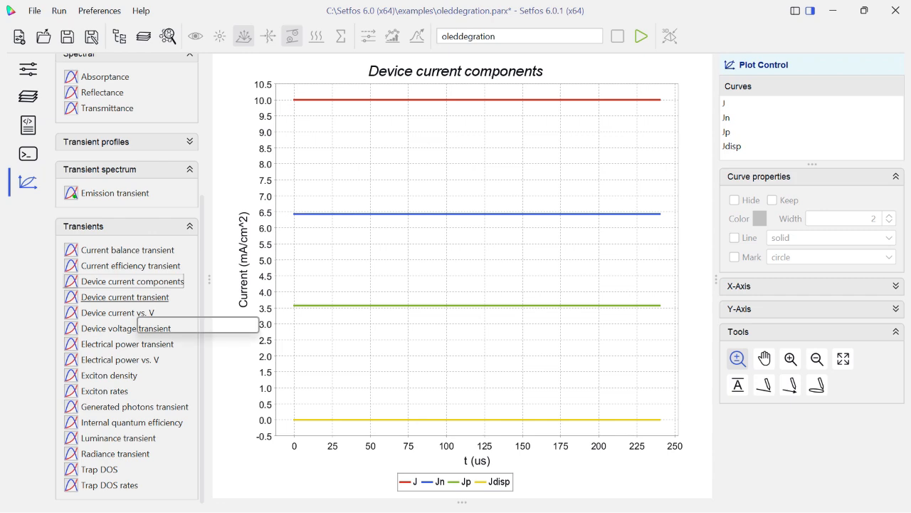
{"action": "left_click", "coordinate": [125, 297]}
{"action": "left_click", "coordinate": [117, 313]}
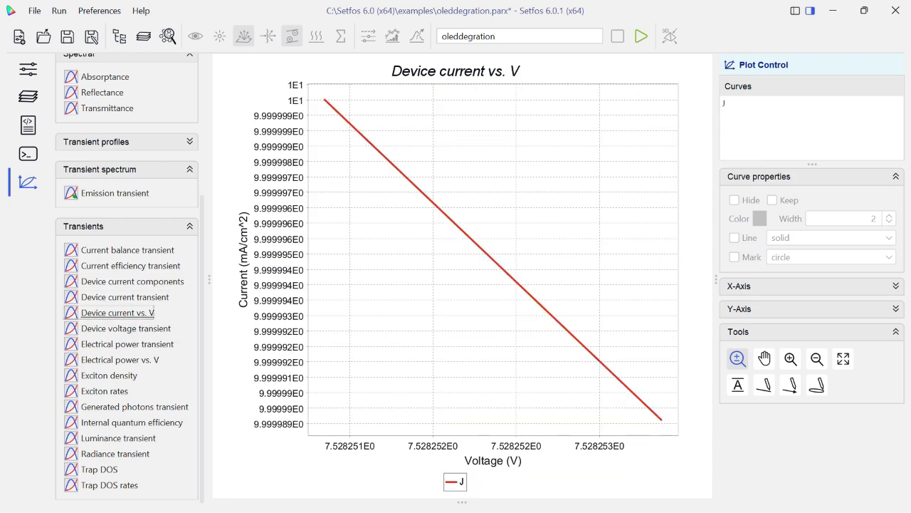
{"action": "left_click", "coordinate": [126, 328]}
{"action": "left_click", "coordinate": [127, 344]}
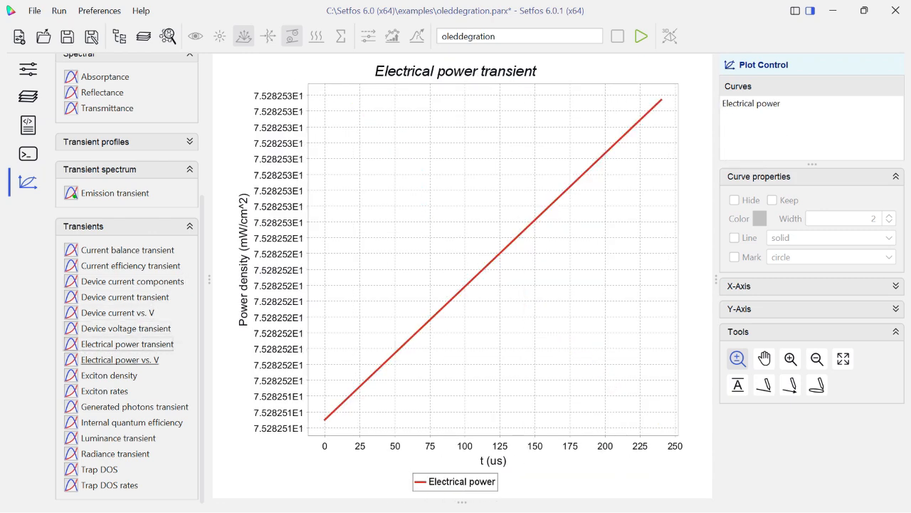
{"action": "left_click", "coordinate": [119, 360]}
Review the transients for exciton density and rates, generated photons, internal quantum efficiency, luminance, radiance, trap DOS and trap DOS rates.
{"action": "left_click", "coordinate": [109, 375]}
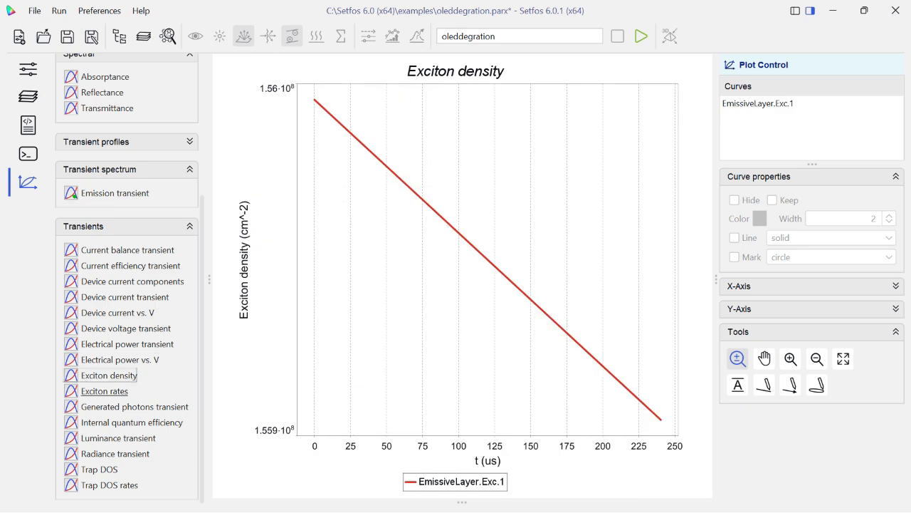
{"action": "left_click", "coordinate": [105, 390]}
{"action": "left_click", "coordinate": [135, 406]}
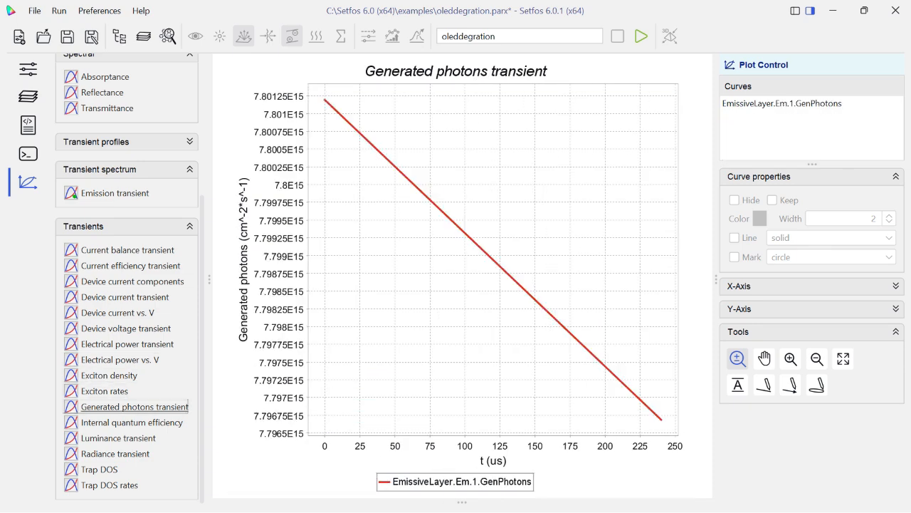
{"action": "left_click", "coordinate": [131, 422]}
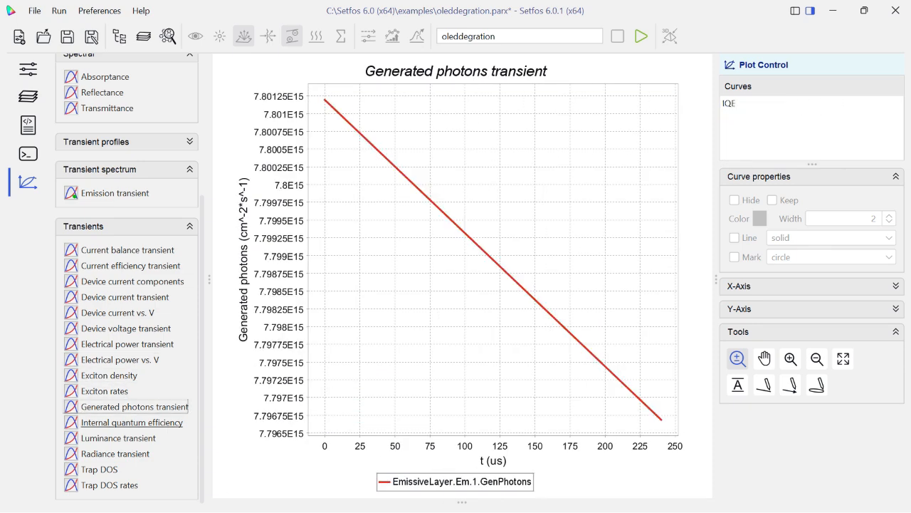
{"action": "left_click", "coordinate": [115, 454]}
{"action": "left_click", "coordinate": [118, 438]}
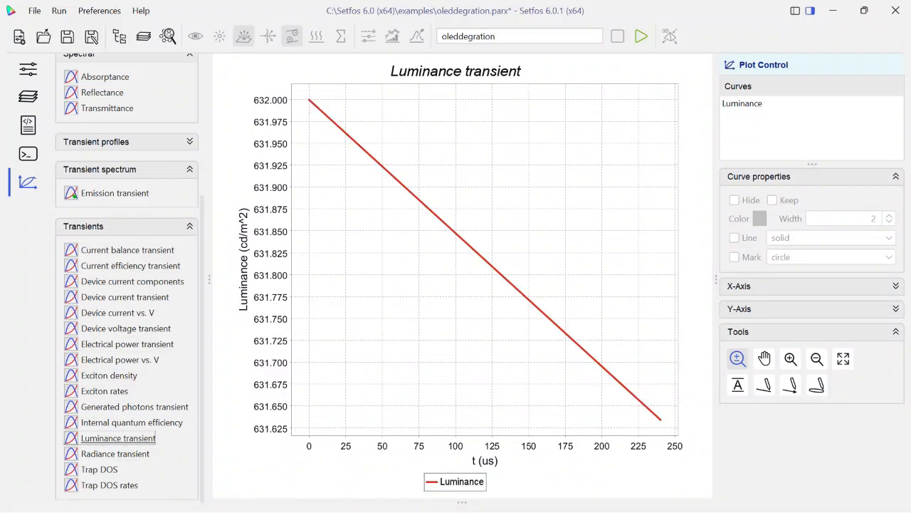
{"action": "left_click", "coordinate": [115, 454]}
{"action": "left_click", "coordinate": [100, 469]}
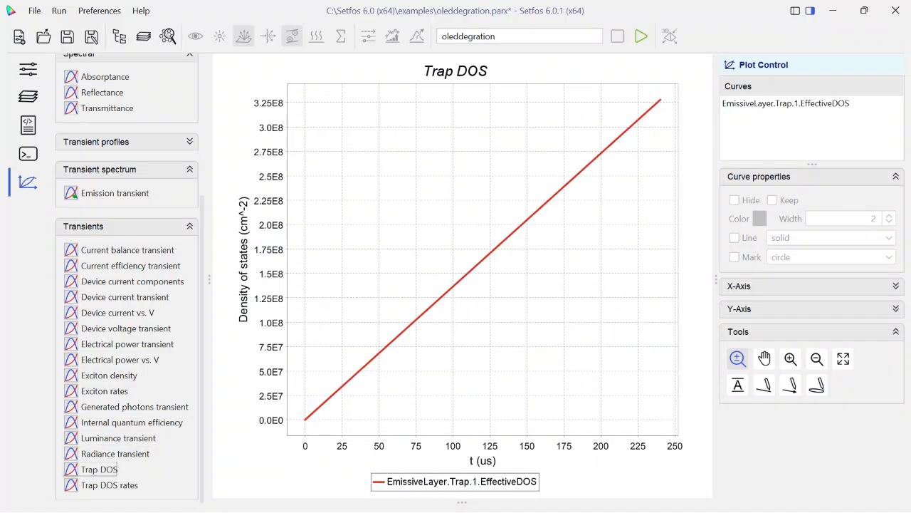
{"action": "left_click", "coordinate": [109, 484]}
Change the duration unit of the constant transient signal segment to s and rerun the simulation.
{"action": "left_click", "coordinate": [28, 70]}
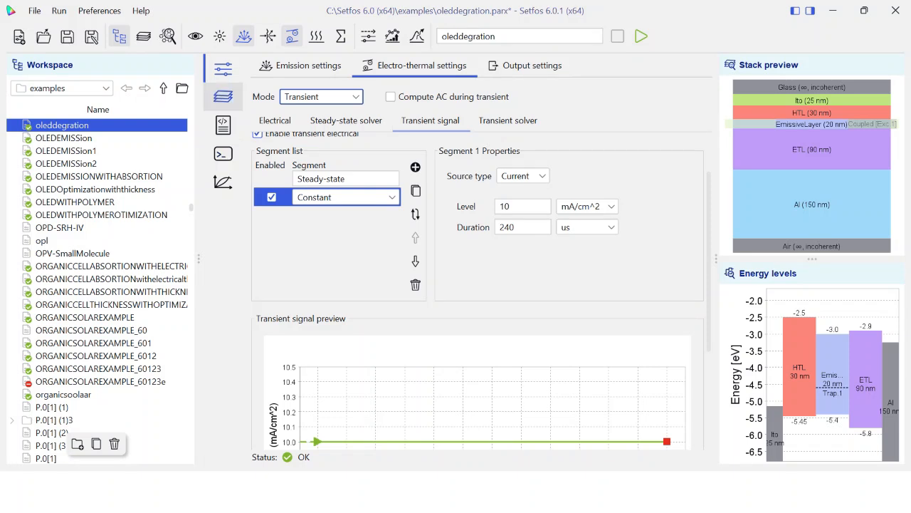
{"action": "left_click", "coordinate": [588, 227]}
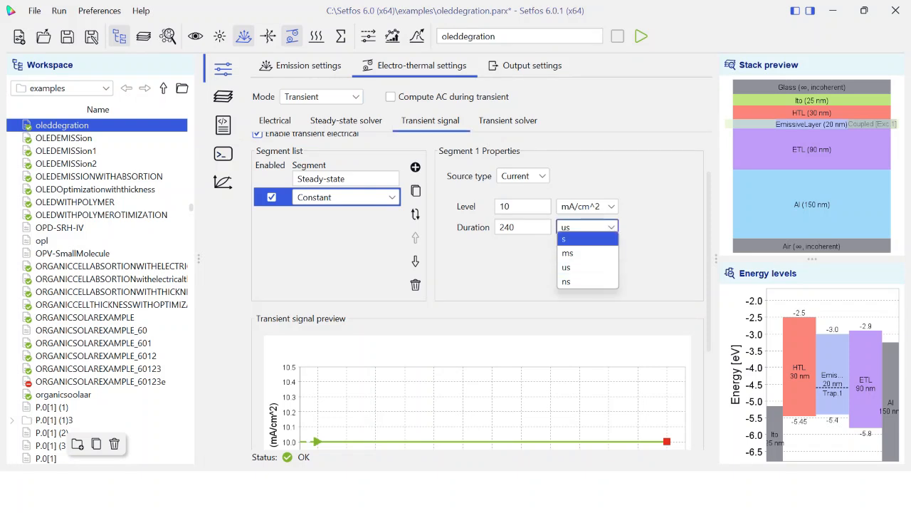
{"action": "left_click", "coordinate": [587, 240]}
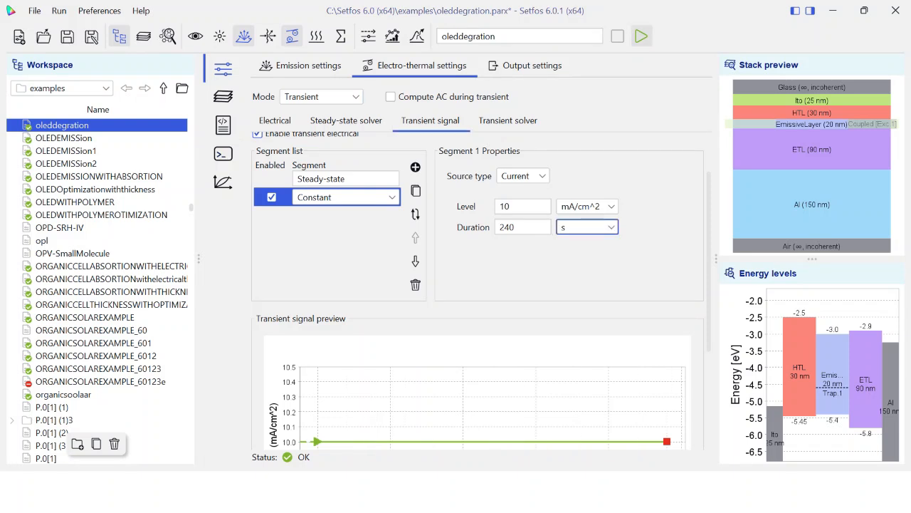
{"action": "left_click", "coordinate": [642, 35]}
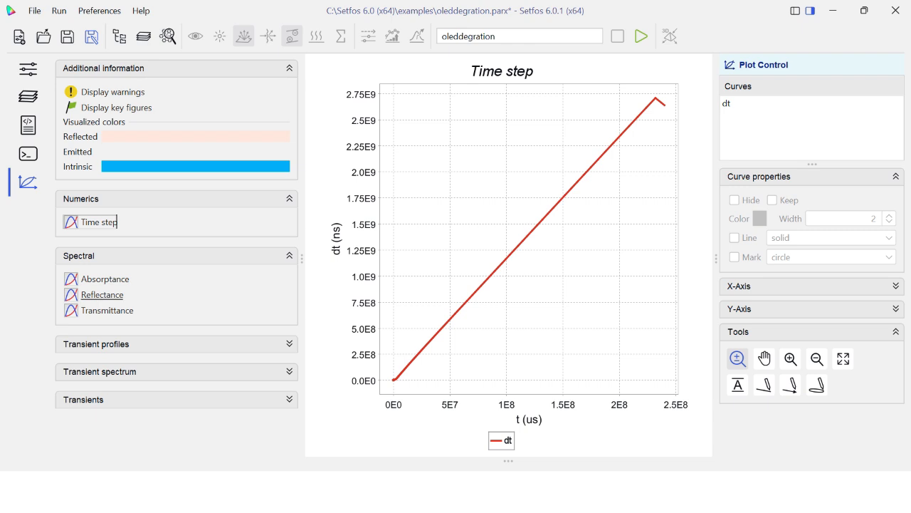
Review the band diagram and charge densities profiles of the rerun simulation.
{"action": "left_click", "coordinate": [97, 344]}
{"action": "scroll", "coordinate": [111, 383], "scroll_direction": "down", "scroll_amount": 3}
{"action": "left_click", "coordinate": [107, 200]}
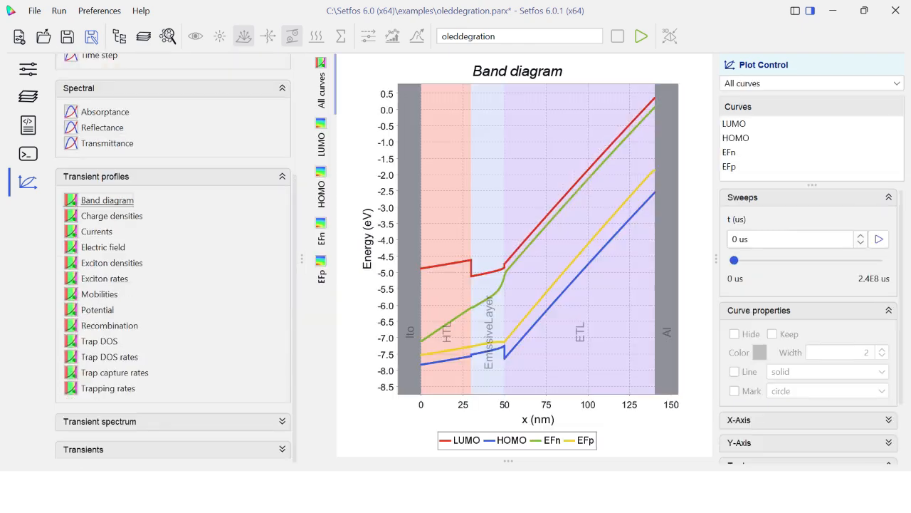
{"action": "left_click", "coordinate": [112, 216]}
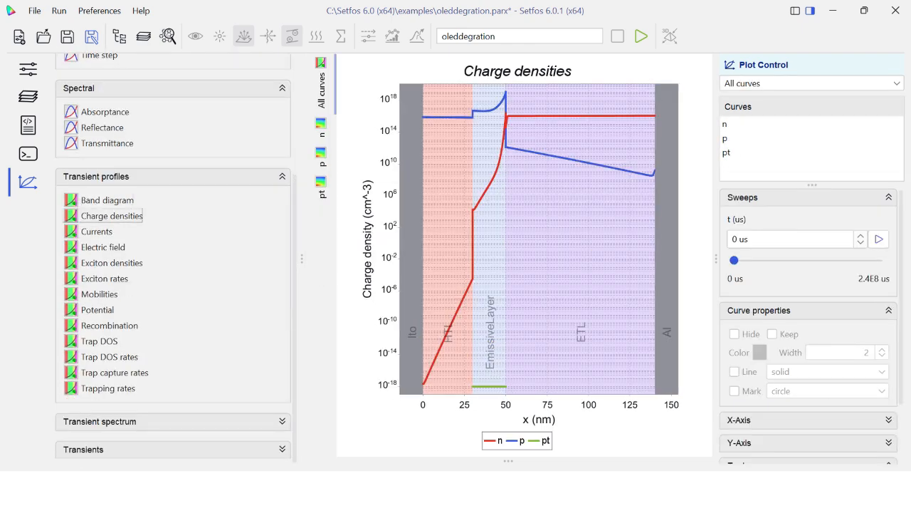
Examine the emission transient spectrum up close and in full, comparing the single-time view with all time curves.
{"action": "left_click", "coordinate": [99, 421]}
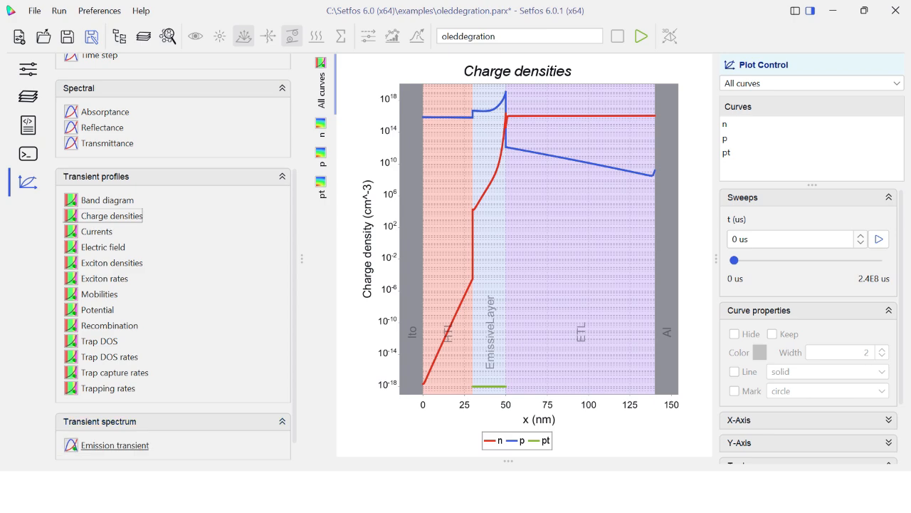
{"action": "left_click", "coordinate": [115, 445]}
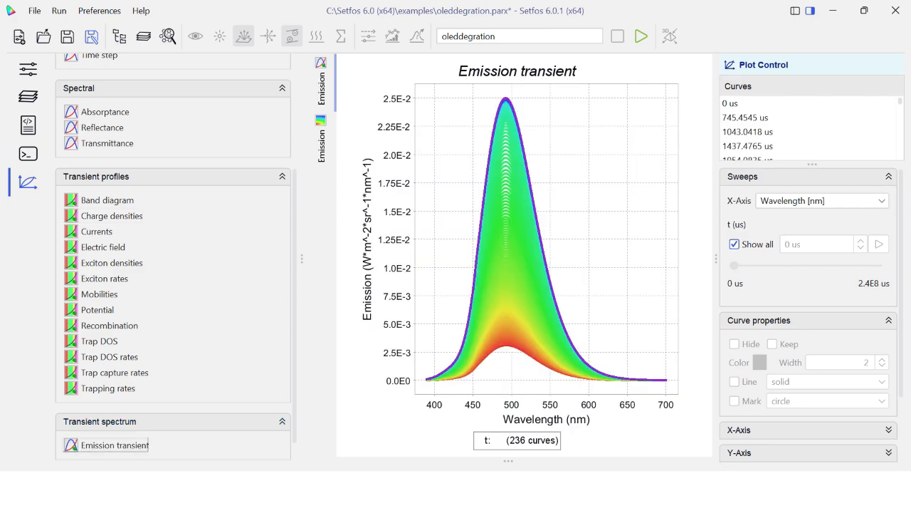
{"action": "scroll", "coordinate": [559, 240], "scroll_direction": "up", "scroll_amount": 3}
{"action": "left_click_drag", "start_coordinate": [447, 167], "coordinate": [578, 282]}
{"action": "scroll", "coordinate": [554, 252], "scroll_direction": "down", "scroll_amount": 3}
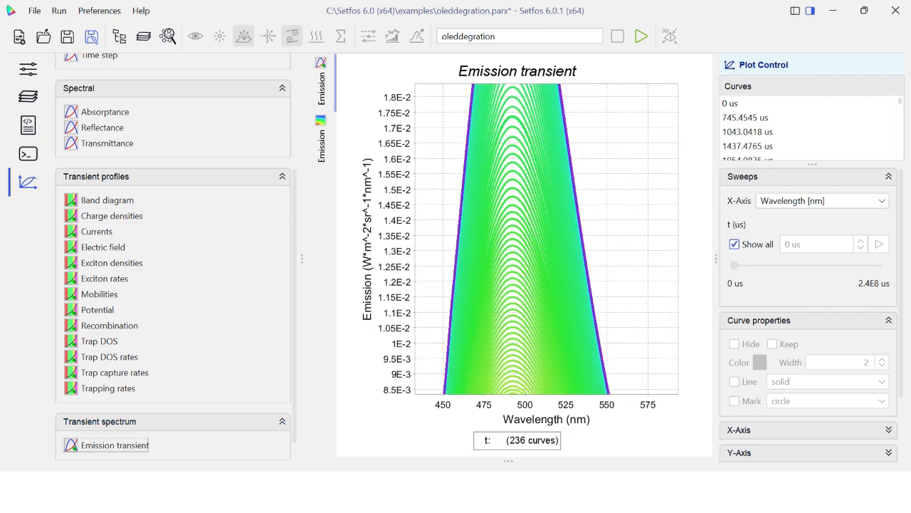
{"action": "scroll", "coordinate": [547, 239], "scroll_direction": "down", "scroll_amount": 4}
{"action": "scroll", "coordinate": [561, 269], "scroll_direction": "down", "scroll_amount": 8}
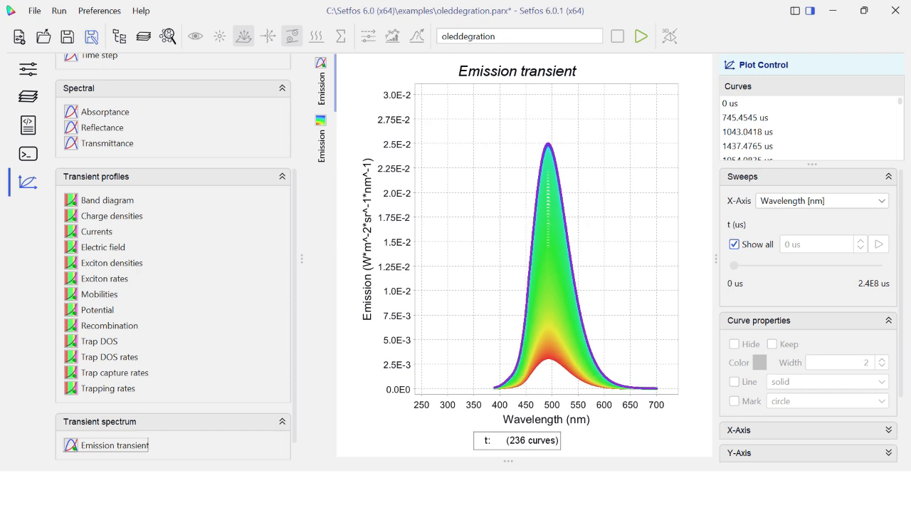
{"action": "left_click_drag", "start_coordinate": [452, 241], "coordinate": [623, 362]}
{"action": "double_click", "coordinate": [622, 362]}
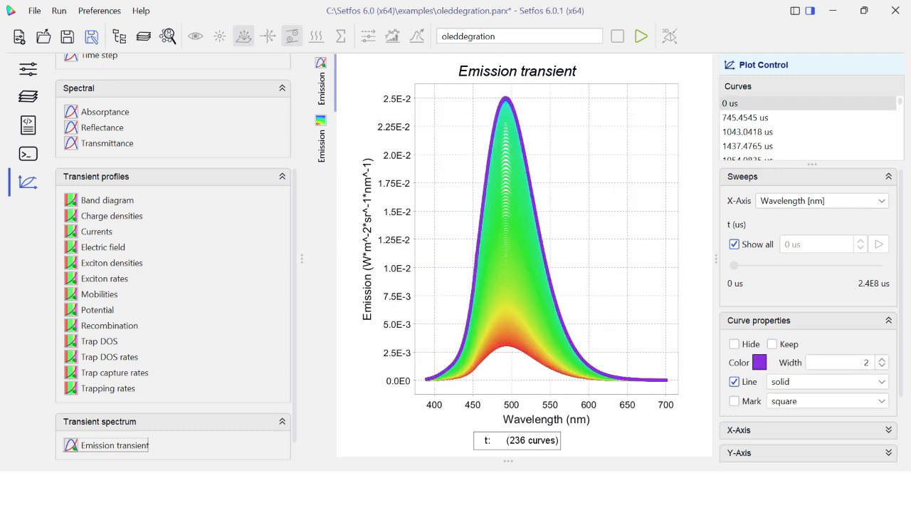
{"action": "left_click", "coordinate": [734, 243]}
{"action": "left_click", "coordinate": [734, 244]}
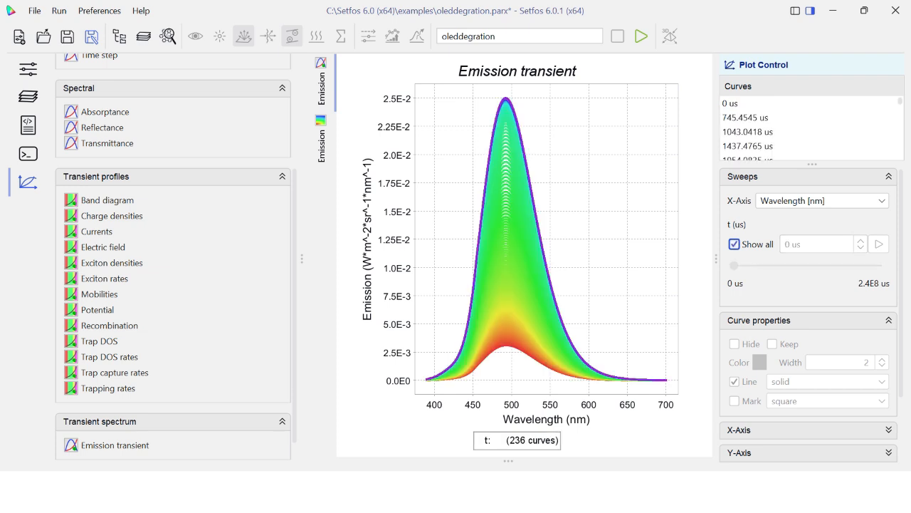
Review the trap DOS and trap DOS rates transient profiles.
{"action": "scroll", "coordinate": [109, 295], "scroll_direction": "down", "scroll_amount": 1}
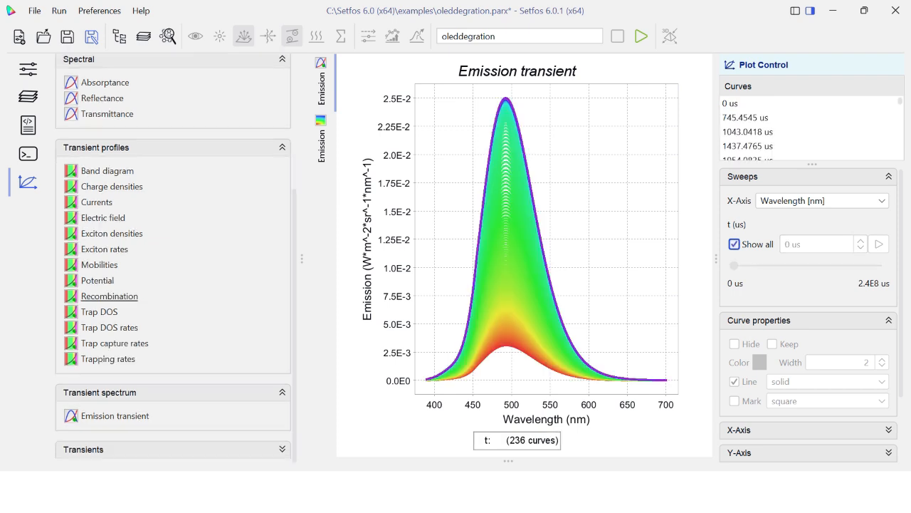
{"action": "left_click", "coordinate": [103, 311]}
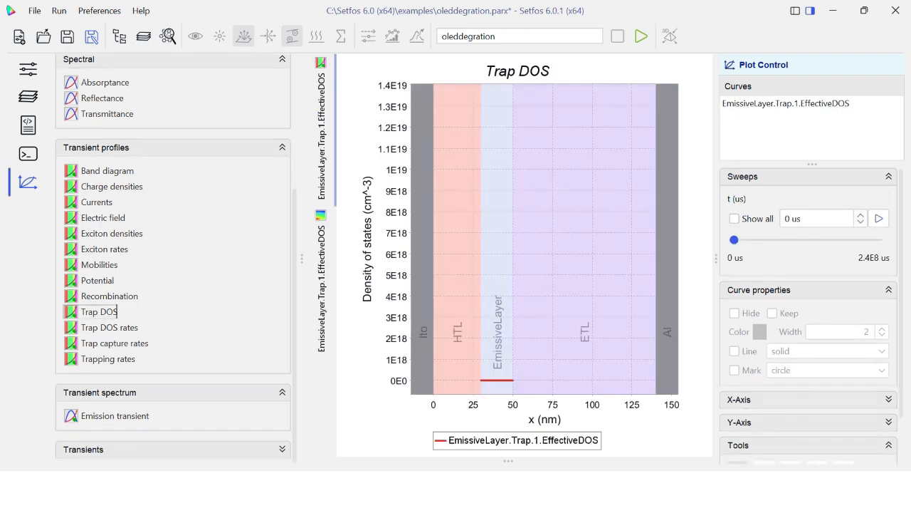
{"action": "left_click", "coordinate": [136, 328]}
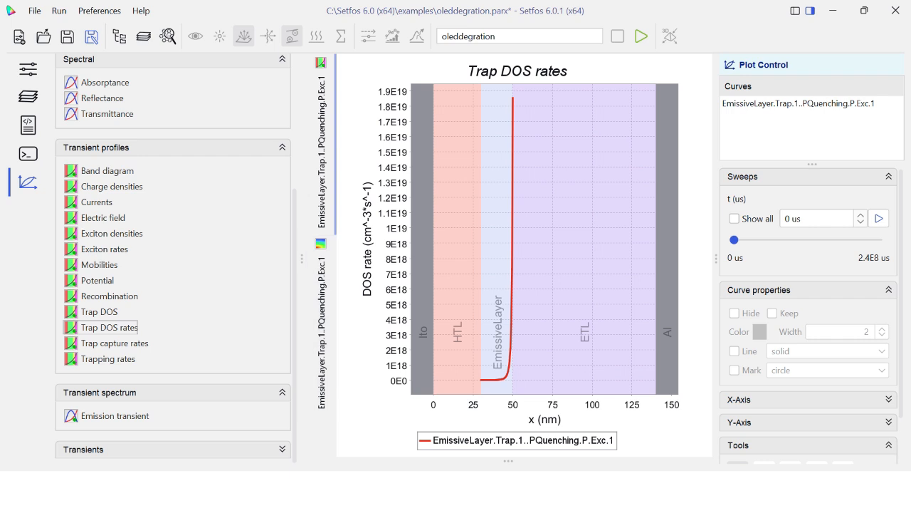
Show the trap DOS rates for all time points and examine the curves near the EmissiveLayer/ETL interface.
{"action": "left_click", "coordinate": [734, 218]}
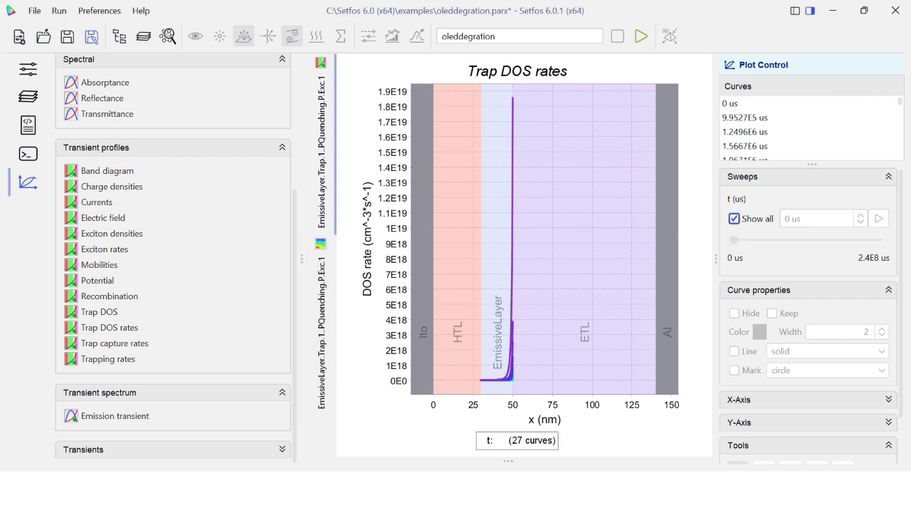
{"action": "left_click_drag", "start_coordinate": [485, 248], "coordinate": [585, 381]}
{"action": "left_click_drag", "start_coordinate": [412, 332], "coordinate": [511, 387]}
{"action": "scroll", "coordinate": [521, 315], "scroll_direction": "down", "scroll_amount": 9}
{"action": "left_click_drag", "start_coordinate": [508, 322], "coordinate": [598, 393]}
{"action": "left_click_drag", "start_coordinate": [457, 216], "coordinate": [563, 318]}
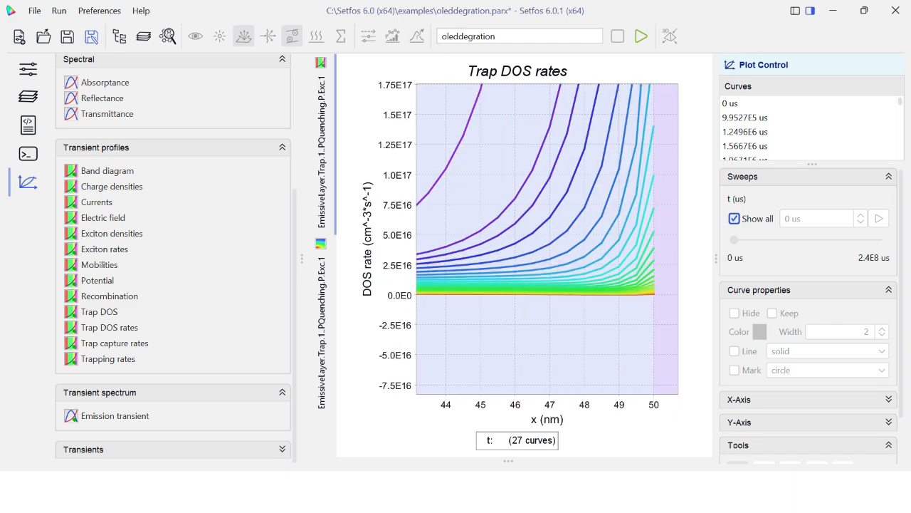
{"action": "scroll", "coordinate": [581, 325], "scroll_direction": "down", "scroll_amount": 5}
{"action": "scroll", "coordinate": [582, 328], "scroll_direction": "down", "scroll_amount": 1}
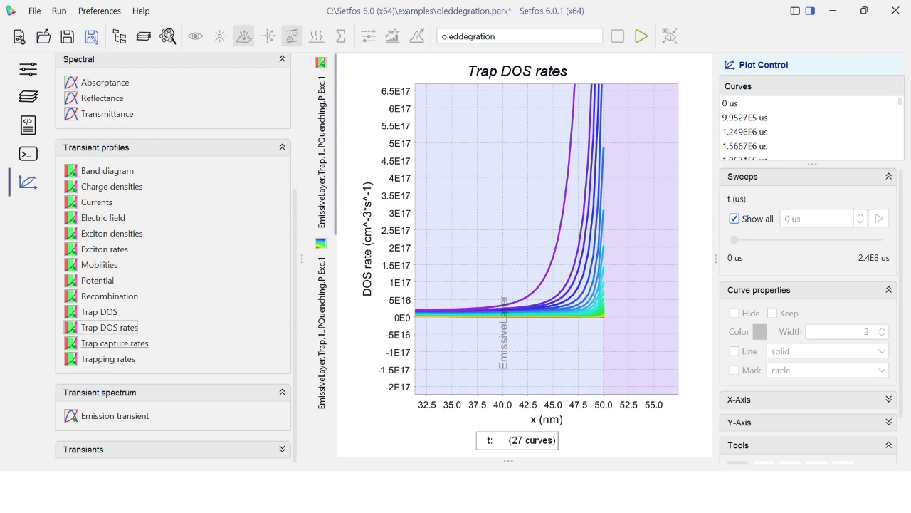
Review the trap capture rates and trapping rates transient profiles.
{"action": "left_click", "coordinate": [147, 342]}
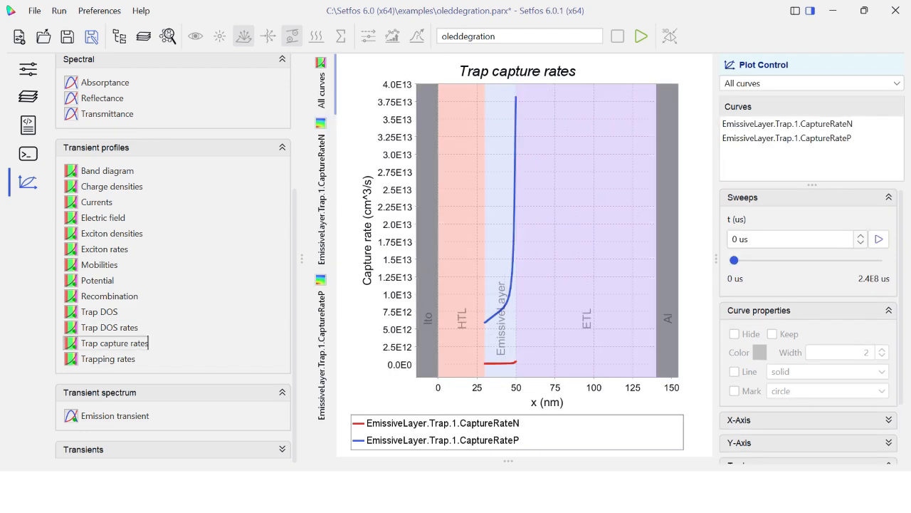
{"action": "left_click", "coordinate": [128, 359]}
{"action": "scroll", "coordinate": [136, 359], "scroll_direction": "down", "scroll_amount": 3}
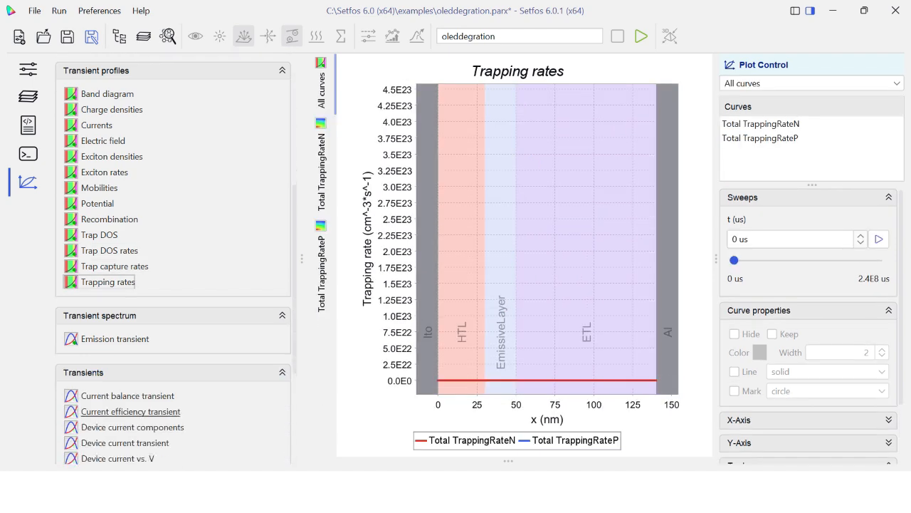
Review the rerun's transients for current balance, current efficiency, device current components and device current.
{"action": "left_click", "coordinate": [128, 396]}
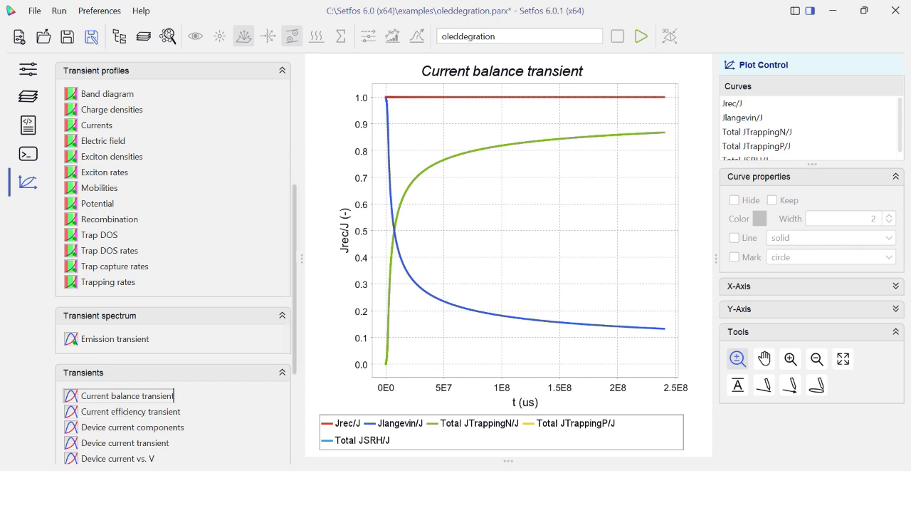
{"action": "left_click", "coordinate": [128, 411]}
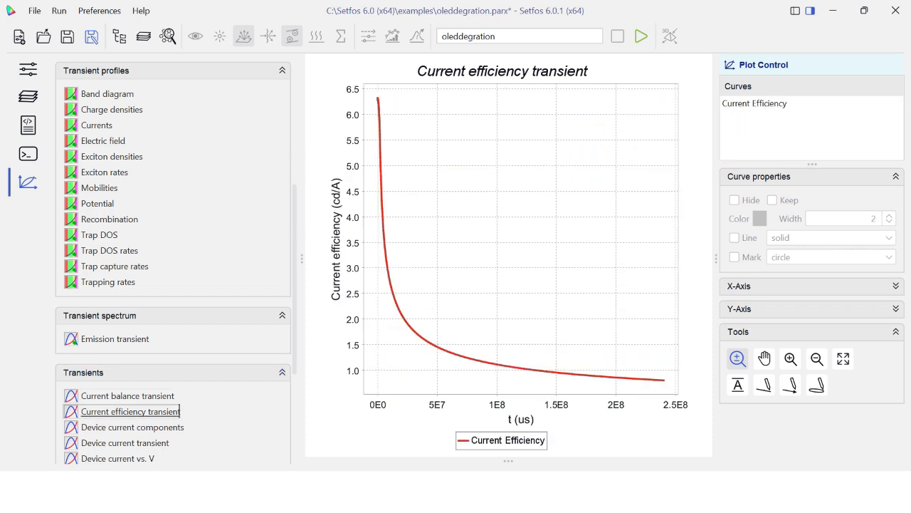
{"action": "left_click", "coordinate": [132, 427]}
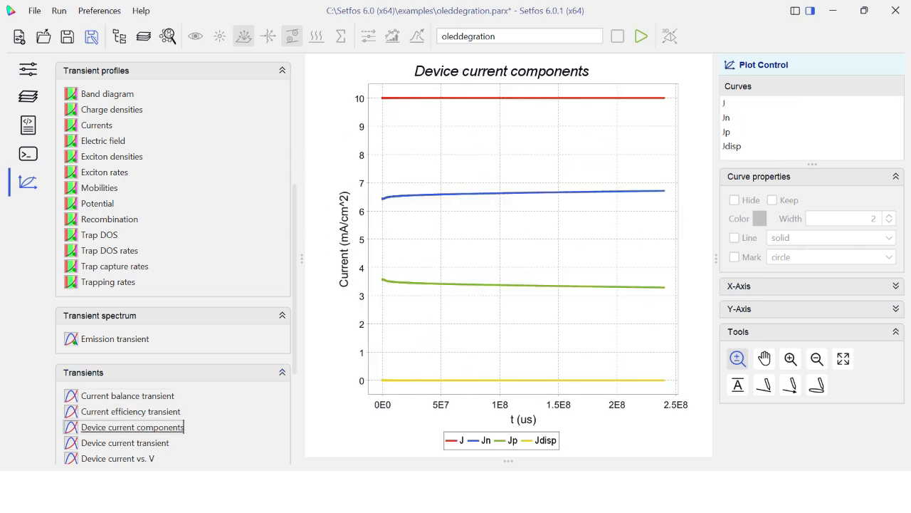
{"action": "scroll", "coordinate": [132, 430], "scroll_direction": "down", "scroll_amount": 1}
{"action": "left_click", "coordinate": [129, 409]}
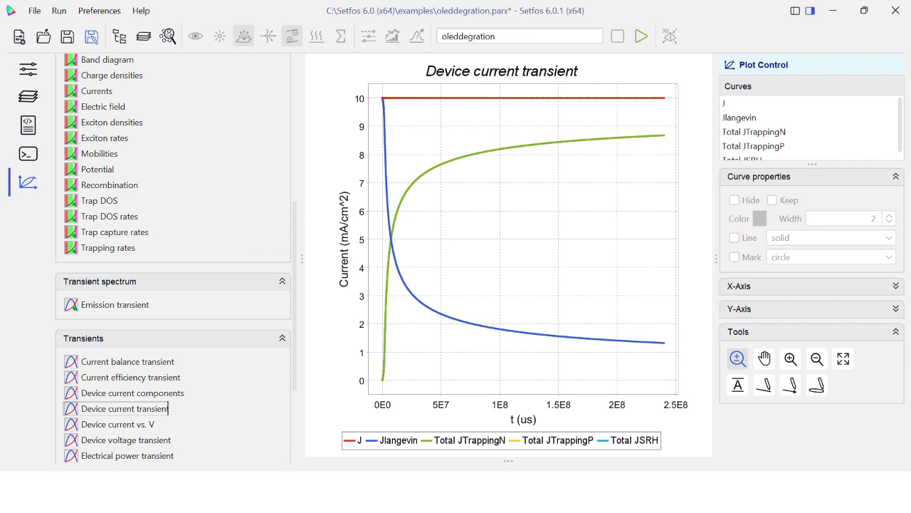
Review the rerun's device current vs. V, device voltage transient and electrical power transient.
{"action": "scroll", "coordinate": [169, 408], "scroll_direction": "down", "scroll_amount": 1}
{"action": "left_click", "coordinate": [135, 415]}
{"action": "left_click", "coordinate": [143, 431]}
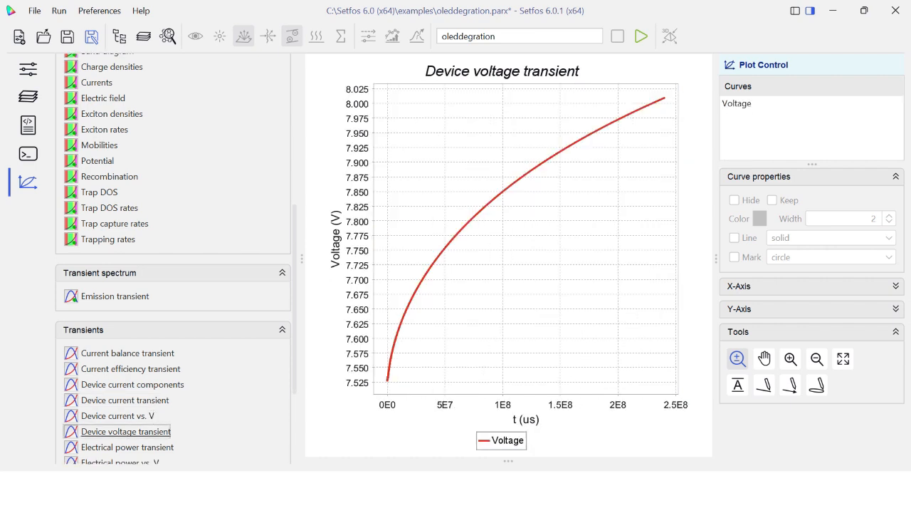
{"action": "left_click", "coordinate": [126, 447]}
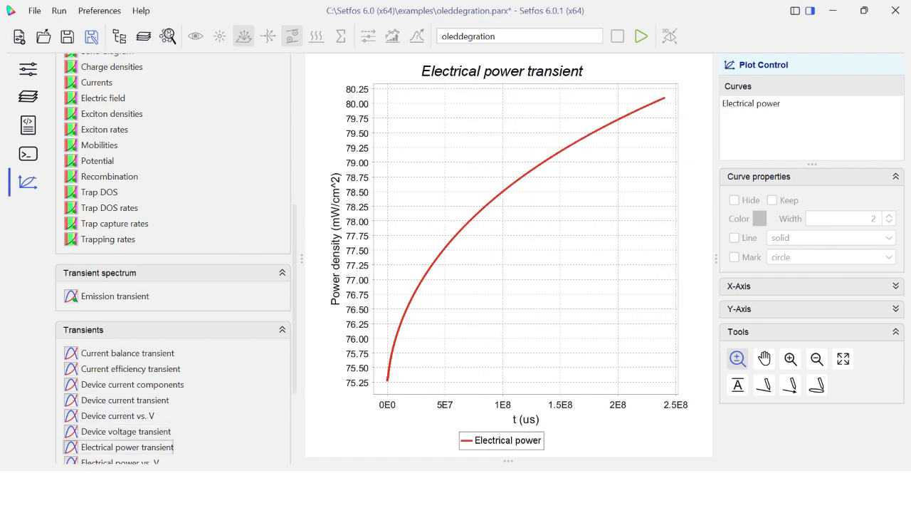
Review the rerun's electrical power vs. V and exciton density transients.
{"action": "scroll", "coordinate": [158, 427], "scroll_direction": "down", "scroll_amount": 2}
{"action": "left_click", "coordinate": [157, 428]}
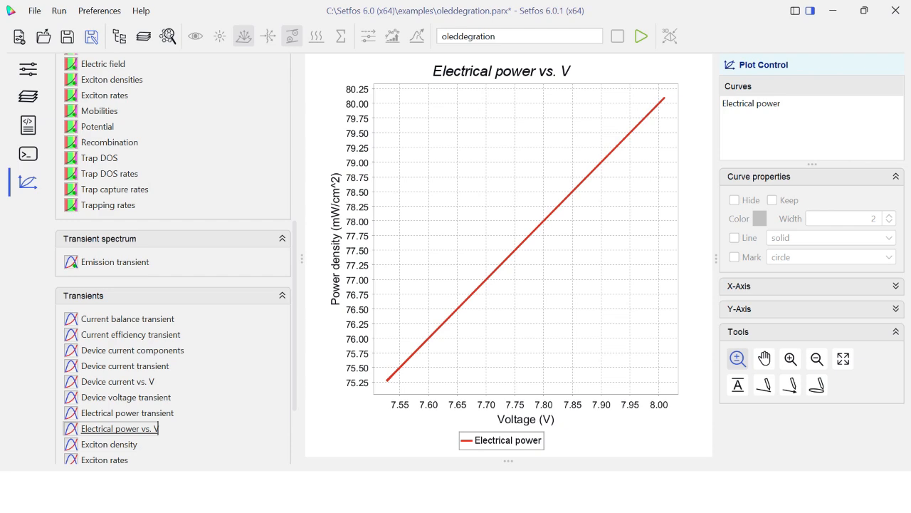
{"action": "scroll", "coordinate": [158, 428], "scroll_direction": "down", "scroll_amount": 1}
{"action": "left_click", "coordinate": [141, 428]}
Show the exciton rates transient and examine the generation, diffusion and decay curves at long times.
{"action": "left_click", "coordinate": [129, 442]}
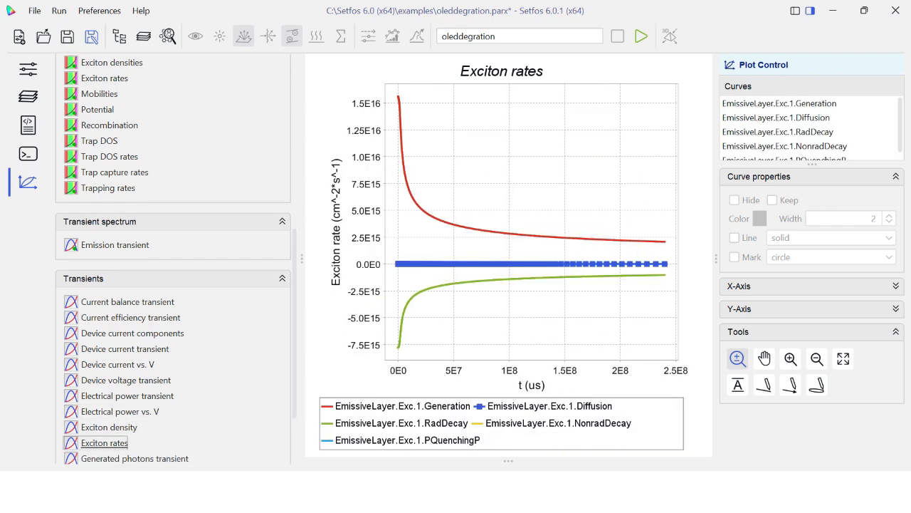
{"action": "left_click_drag", "start_coordinate": [497, 228], "coordinate": [636, 353]}
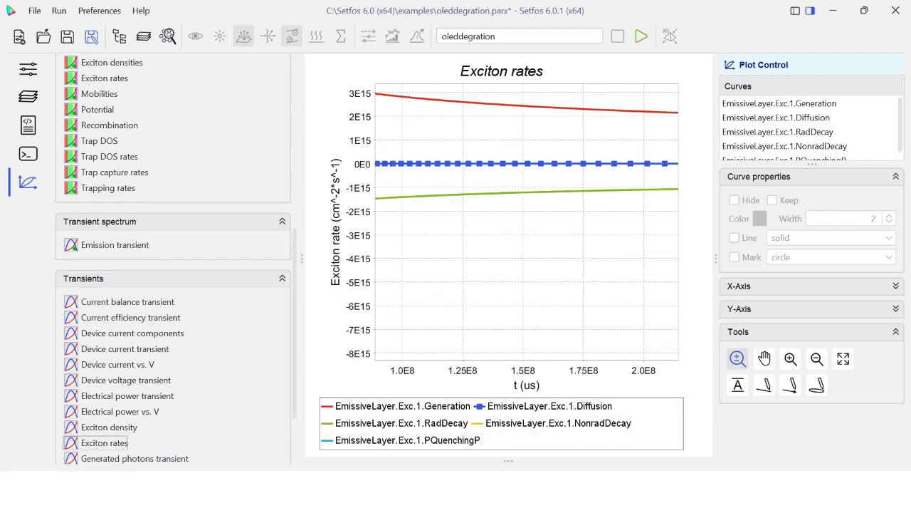
{"action": "scroll", "coordinate": [523, 187], "scroll_direction": "up", "scroll_amount": 9}
{"action": "scroll", "coordinate": [541, 225], "scroll_direction": "down", "scroll_amount": 14}
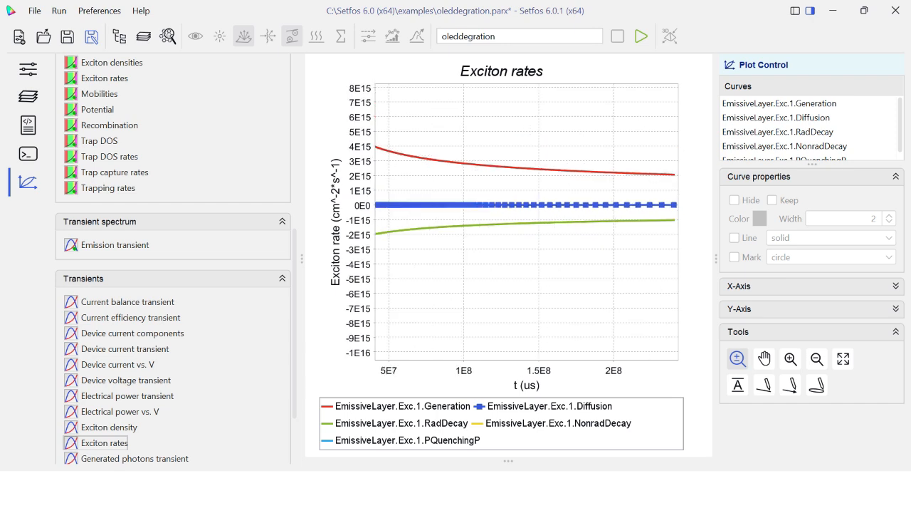
Review the rerun's transients for generated photons, internal quantum efficiency, luminance and radiance.
{"action": "scroll", "coordinate": [142, 427], "scroll_direction": "down", "scroll_amount": 2}
{"action": "left_click", "coordinate": [132, 439]}
{"action": "left_click", "coordinate": [134, 424]}
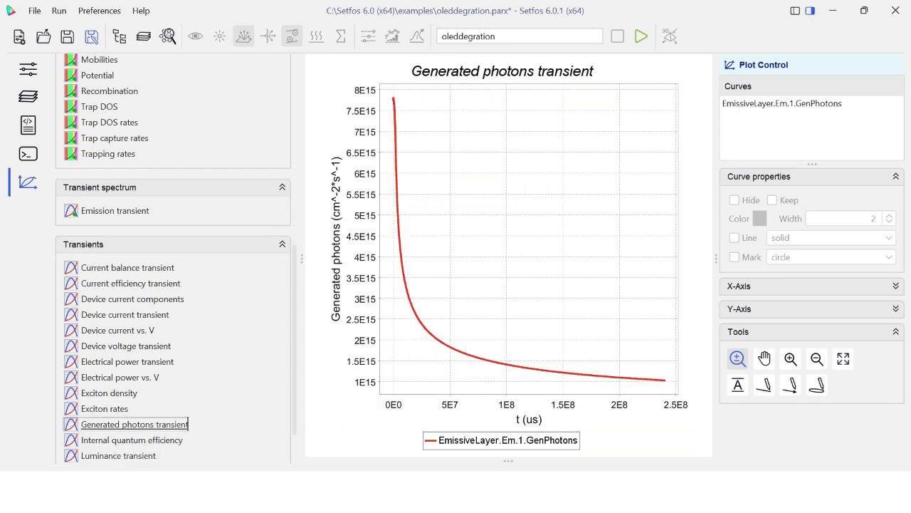
{"action": "scroll", "coordinate": [134, 424], "scroll_direction": "down", "scroll_amount": 4}
{"action": "left_click", "coordinate": [132, 406]}
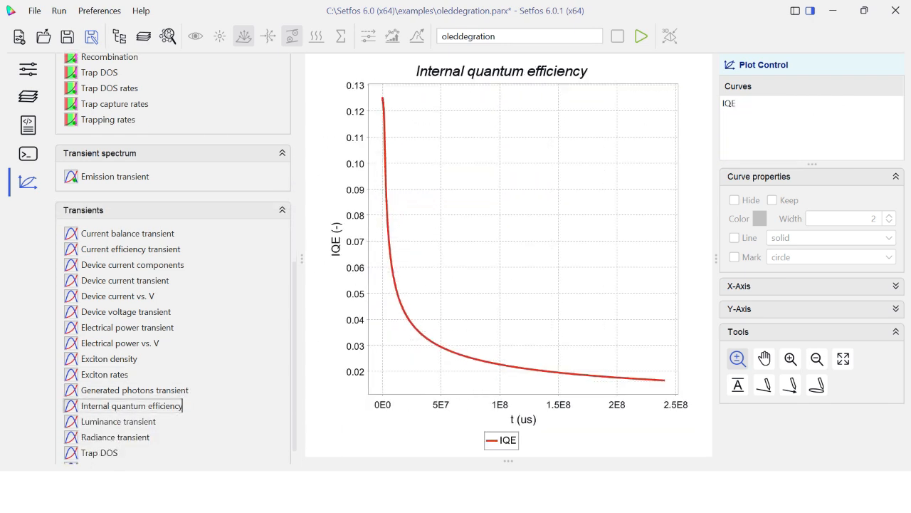
{"action": "left_click", "coordinate": [128, 421]}
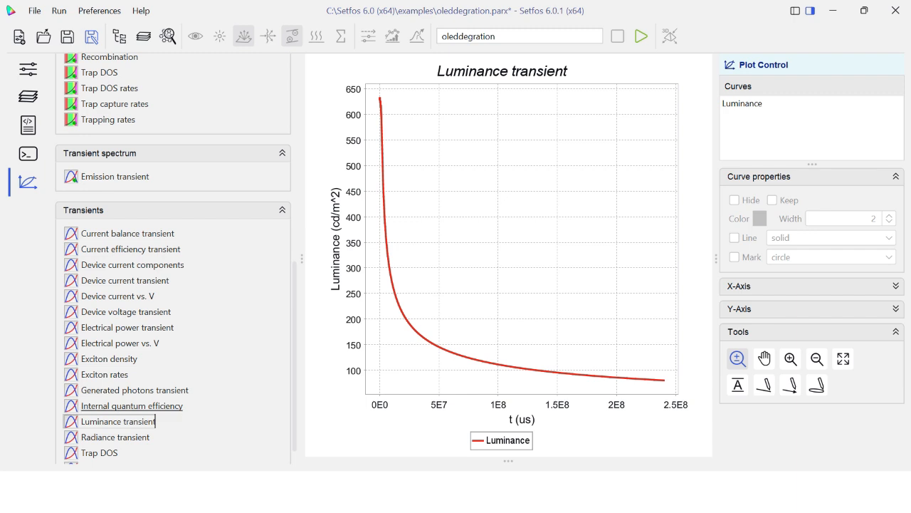
{"action": "left_click", "coordinate": [117, 437]}
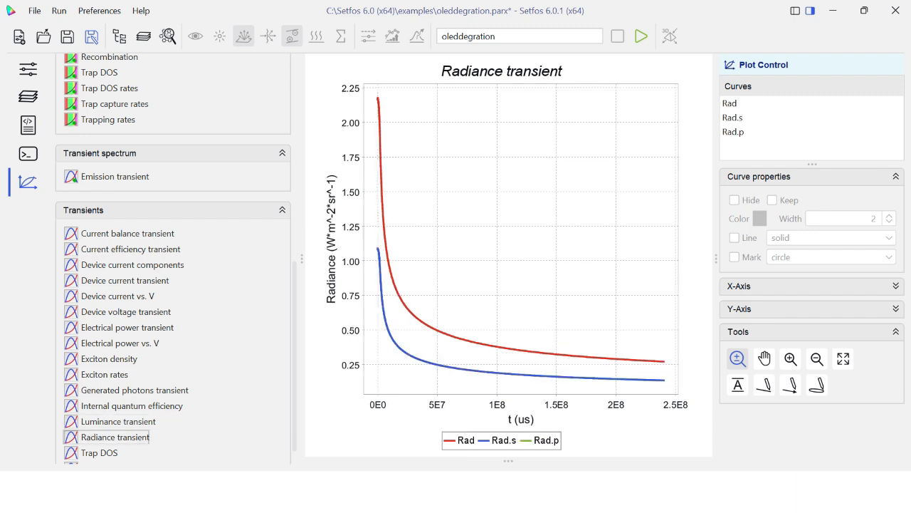
Review how the emissive layer's trap DOS and trap DOS rates evolve over time in the transient plots.
{"action": "left_click", "coordinate": [99, 453]}
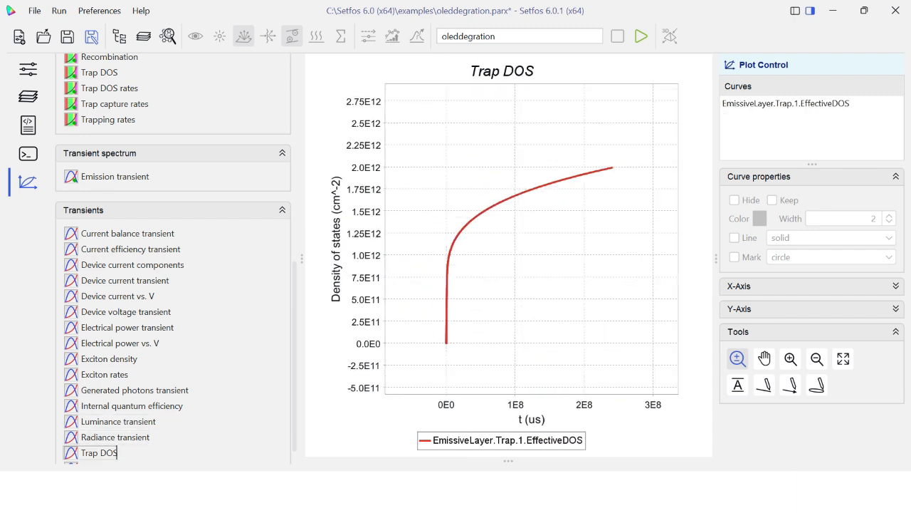
{"action": "scroll", "coordinate": [106, 449], "scroll_direction": "down", "scroll_amount": 1}
{"action": "left_click", "coordinate": [108, 444]}
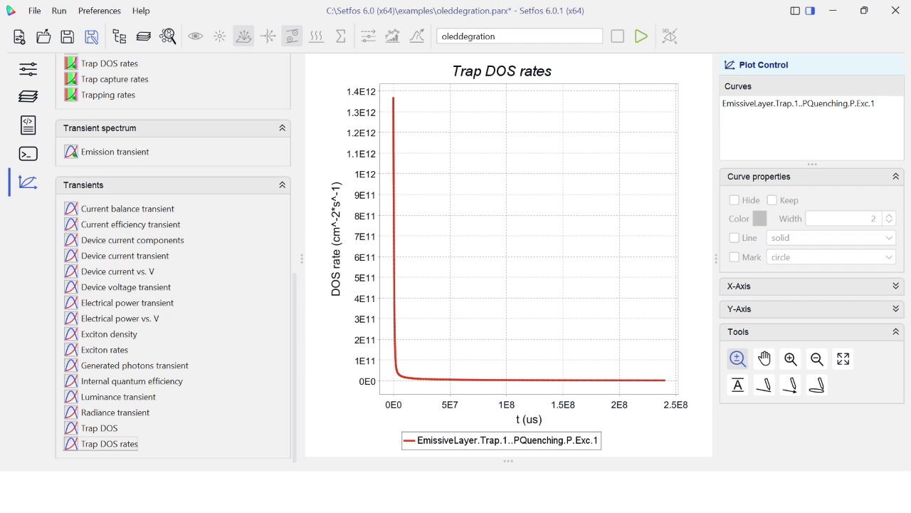